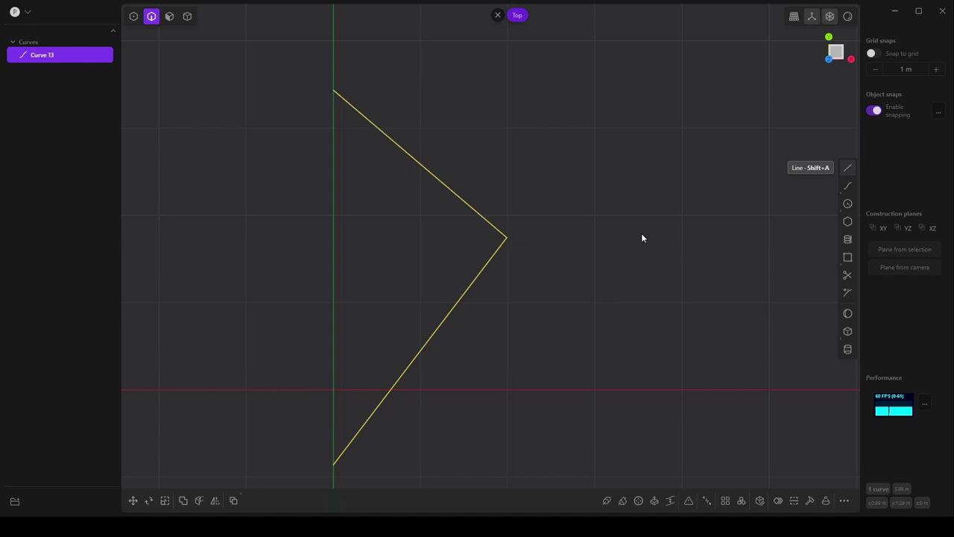
Examine the sharp corner where the two segments of the V-shaped curve meet in the top view.
click(520, 284)
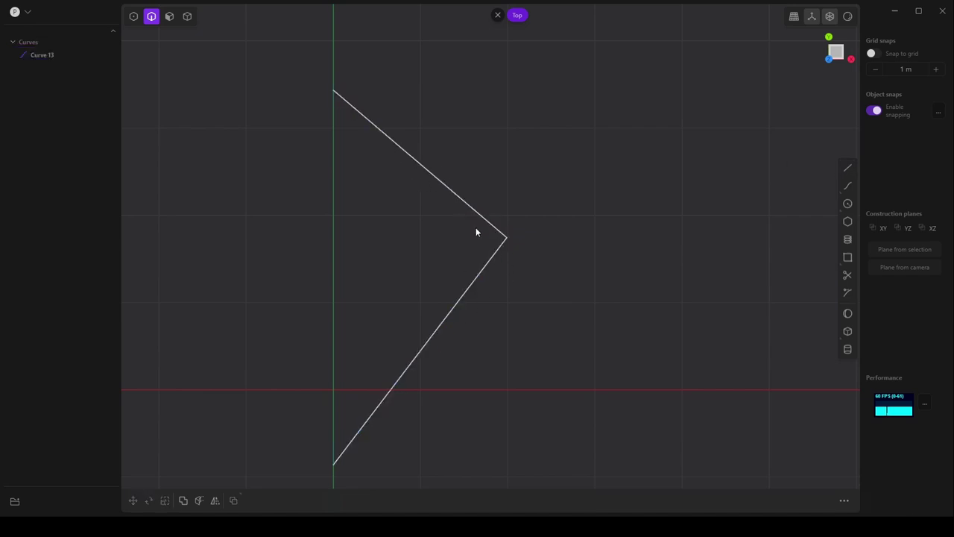
shift+middle_drag(478, 277, 366, 277)
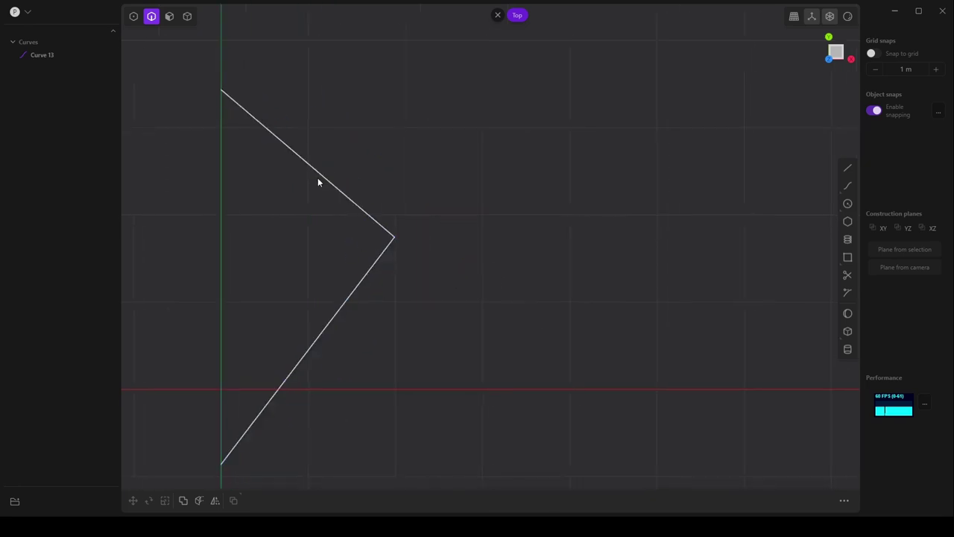
shift+middle_drag(398, 278, 398, 253)
click(377, 237)
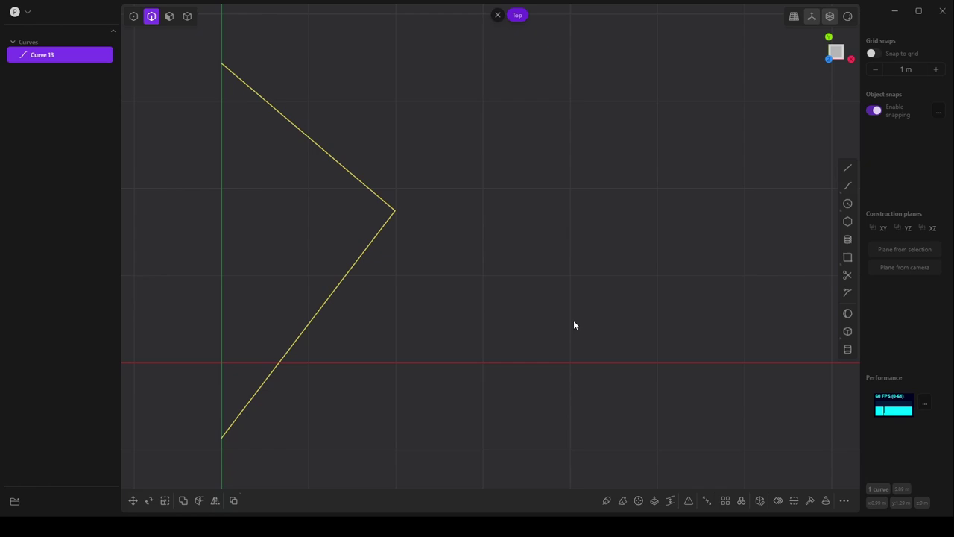
middle_drag(574, 321, 564, 323)
key(KP_7)
shift+middle_drag(420, 392, 448, 377)
shift+middle_drag(468, 258, 469, 272)
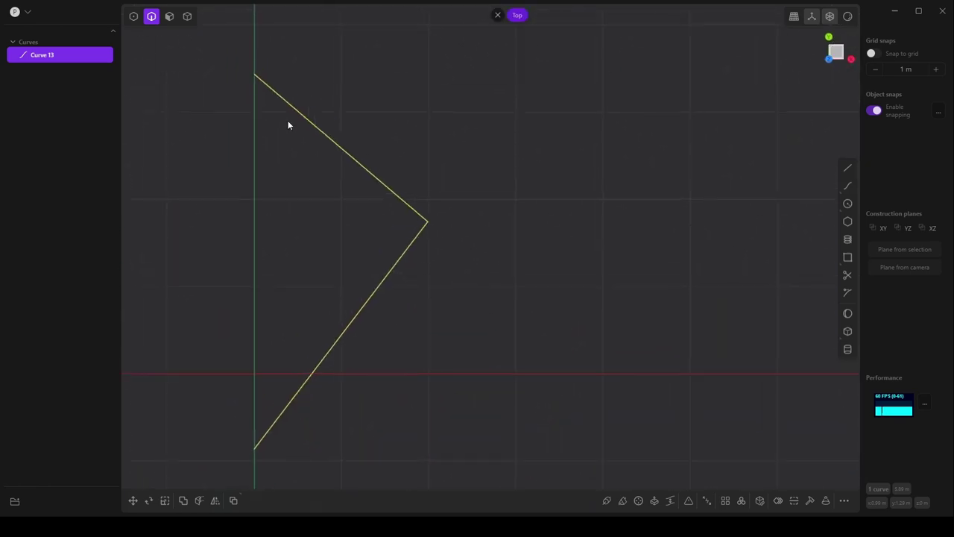
shift+middle_drag(424, 313, 417, 312)
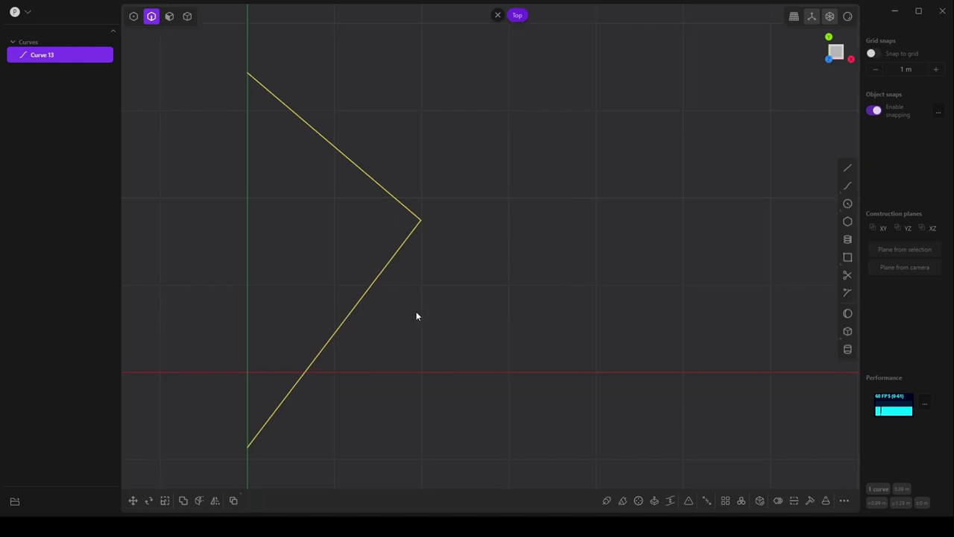
shift+middle_drag(498, 347, 456, 344)
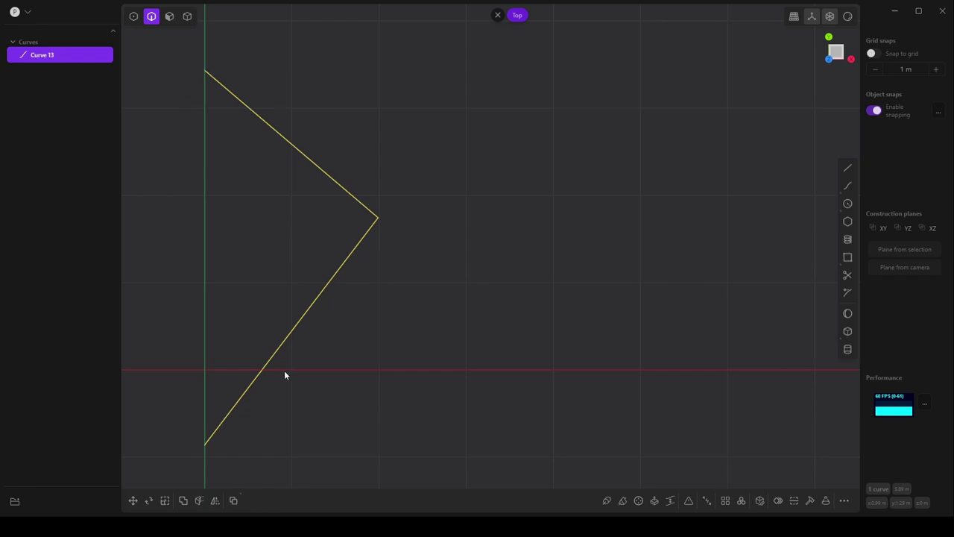
middle_drag(285, 371, 328, 389)
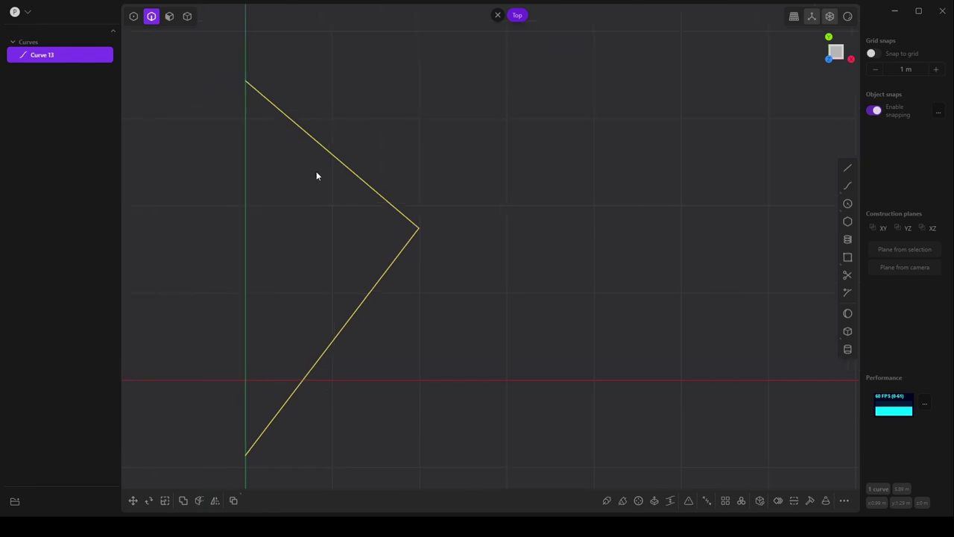
middle_drag(379, 336, 401, 231)
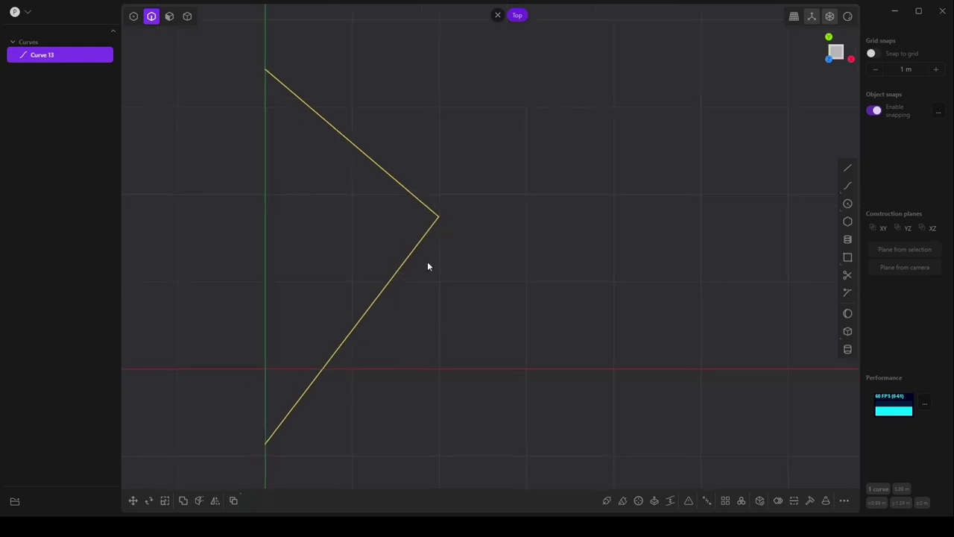
middle_drag(567, 270, 527, 258)
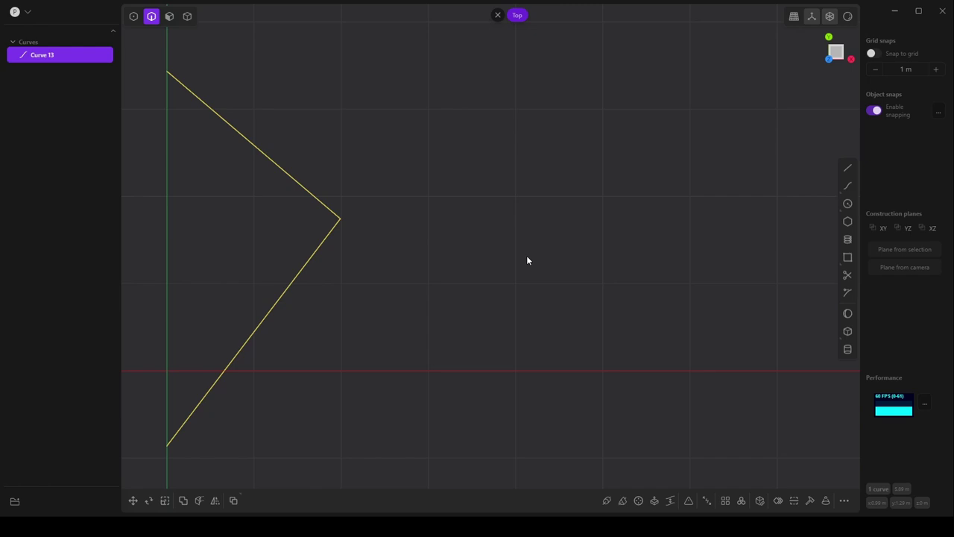
Draw a separate slanted line about 2.1 m long to the right of the V-shaped curve, running down and to the right.
click(847, 167)
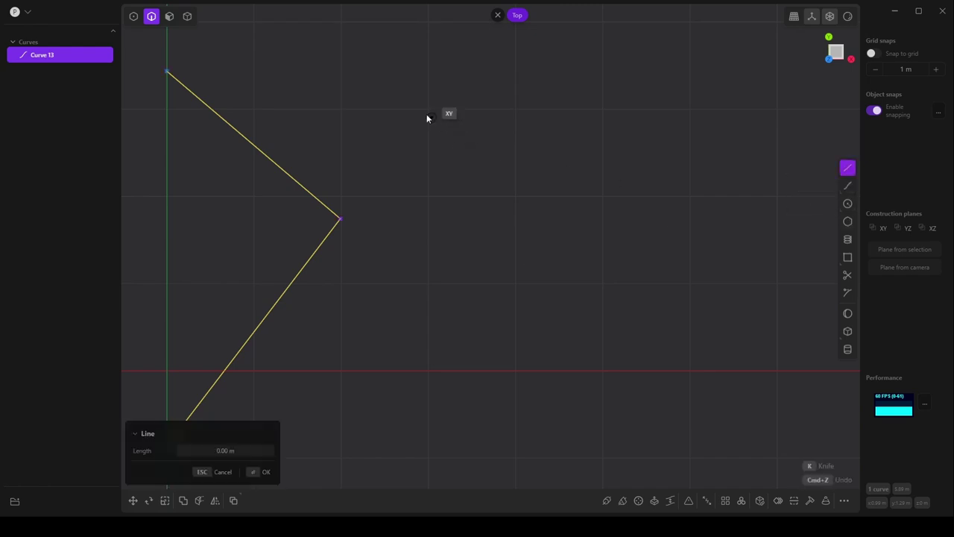
click(426, 69)
click(538, 212)
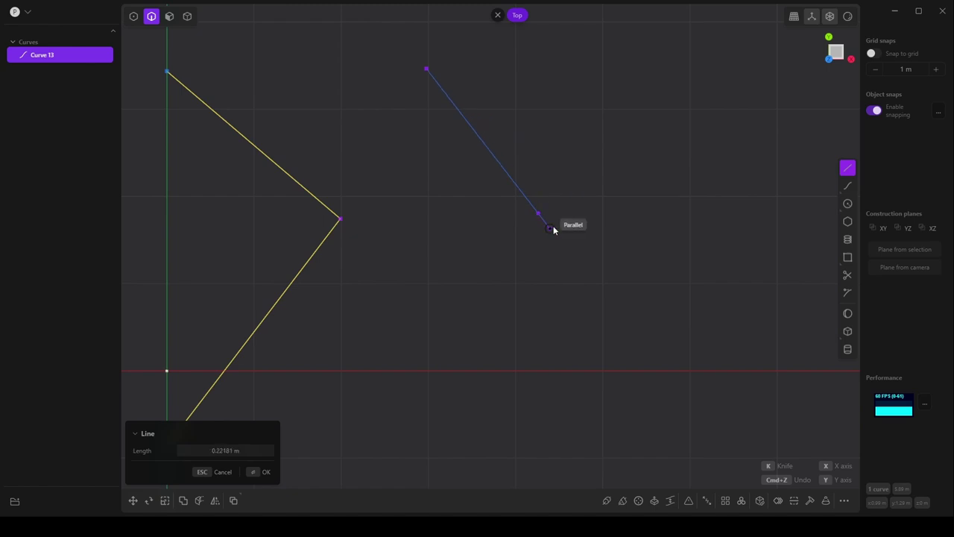
key(Return)
Draw a second line about 1.66 m long below the first, slanting down to the left across the red axis.
click(848, 167)
click(499, 351)
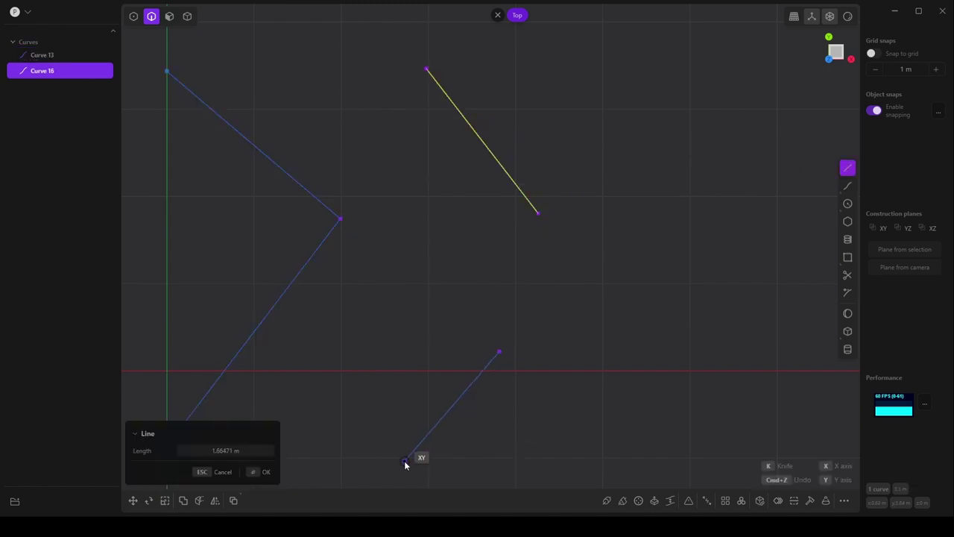
click(404, 460)
key(Return)
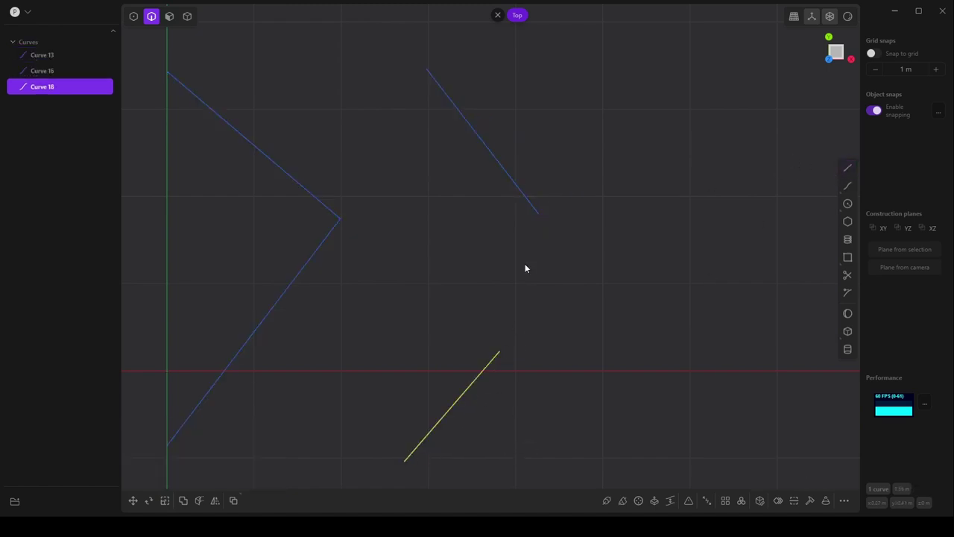
Bridge the facing endpoints of the two separate lines with a curve using G1 curvature at both ends.
click(133, 16)
drag(458, 192, 603, 430)
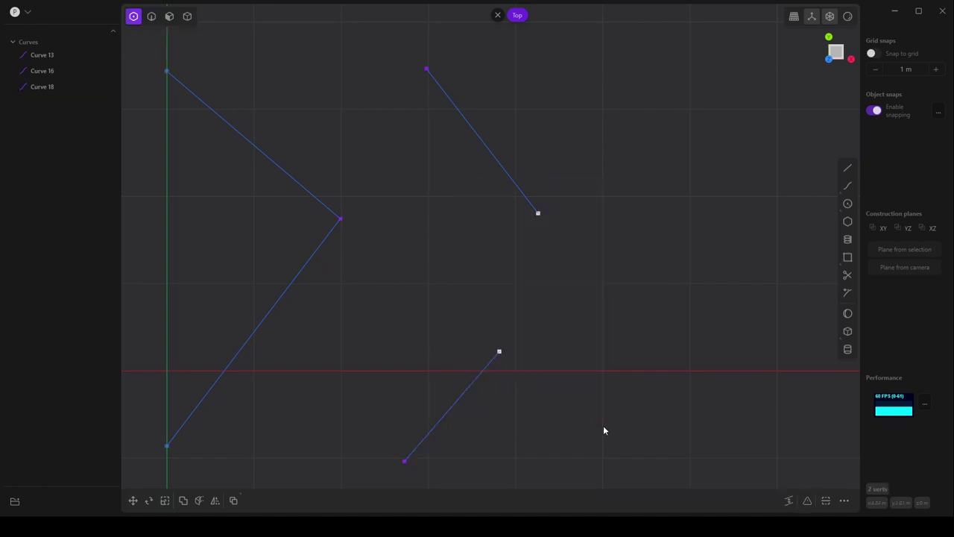
shift+middle_drag(578, 393, 519, 372)
key(b)
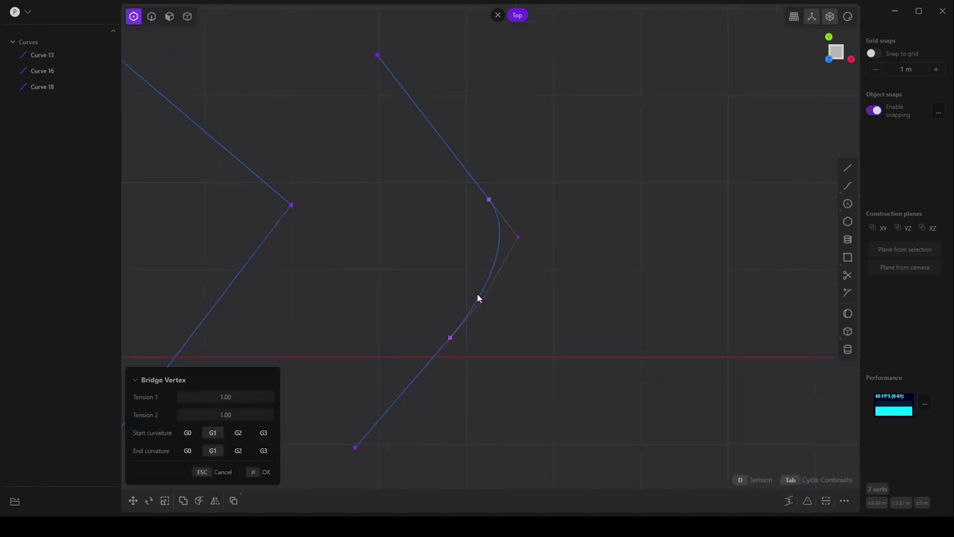
Examine how the G1 bridge curve and its control points align with the straight lines at both junctions.
scroll(559, 351, up, 4)
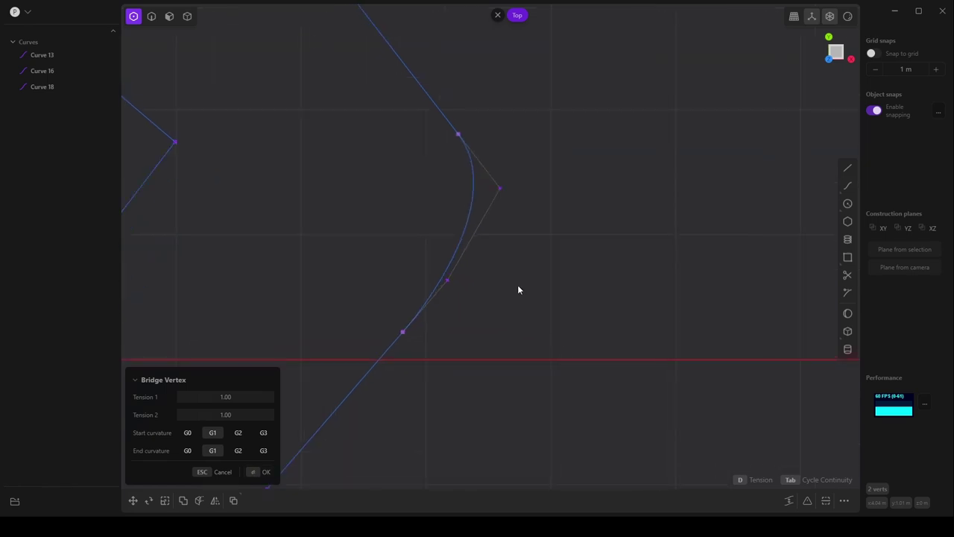
shift+middle_drag(405, 339, 435, 413)
scroll(484, 388, down, 4)
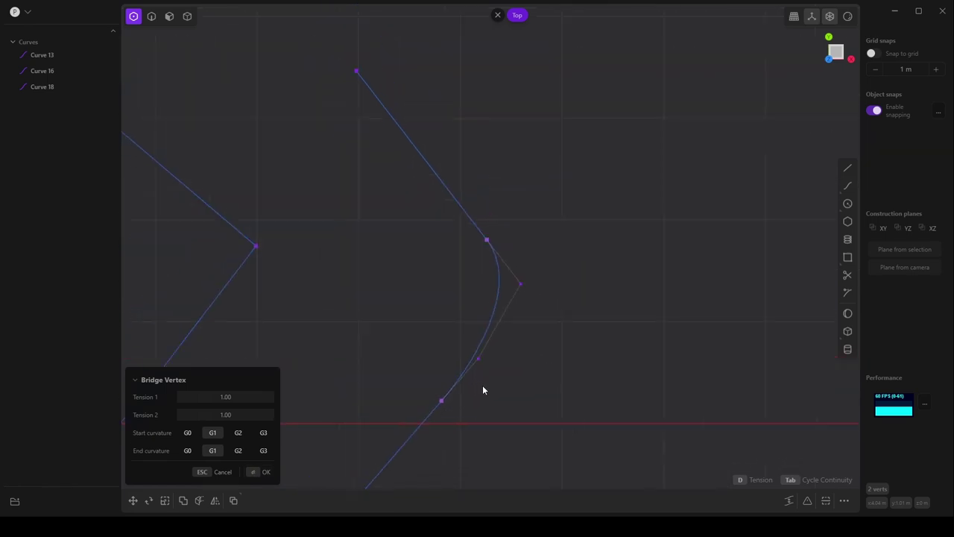
shift+middle_drag(490, 377, 515, 381)
scroll(507, 345, down, 2)
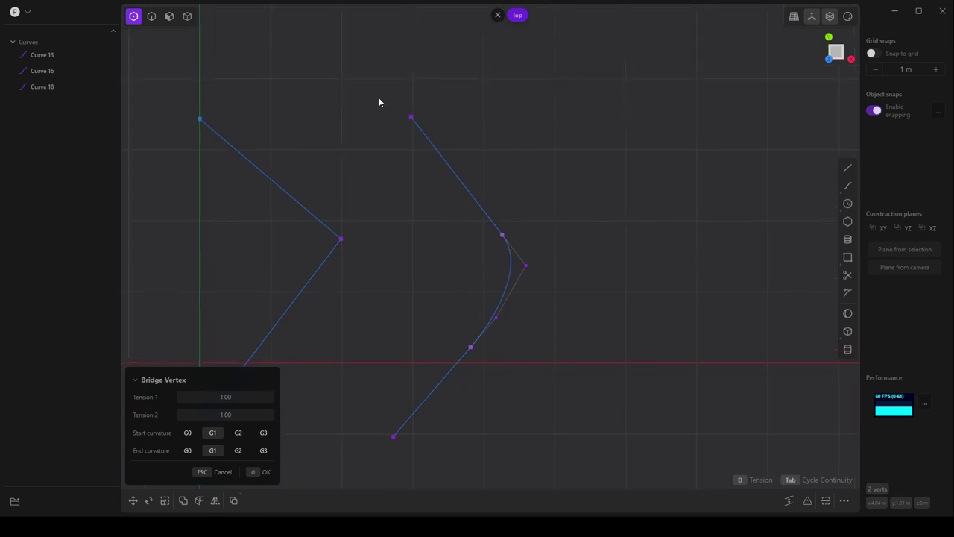
scroll(429, 391, up, 2)
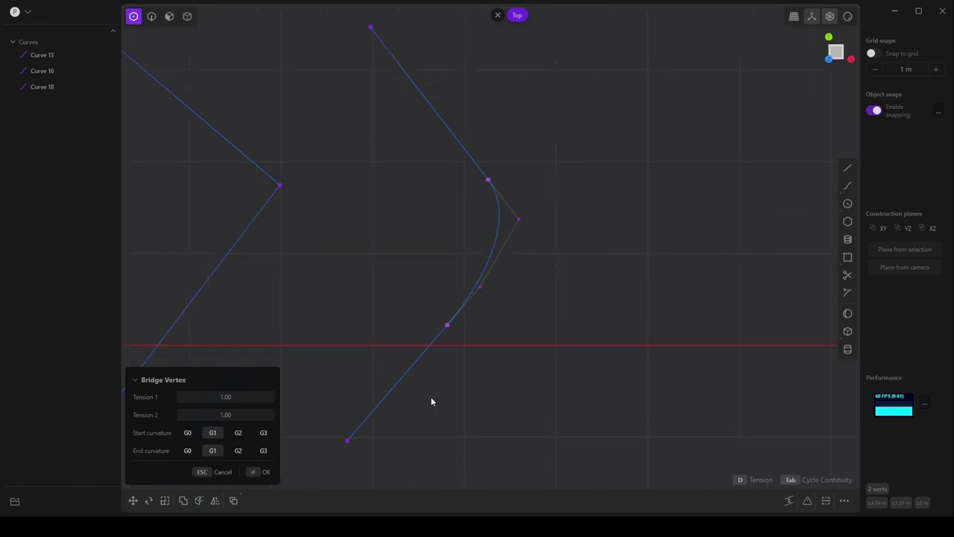
shift+middle_drag(432, 401, 409, 397)
scroll(374, 450, up, 2)
scroll(395, 447, up, 1)
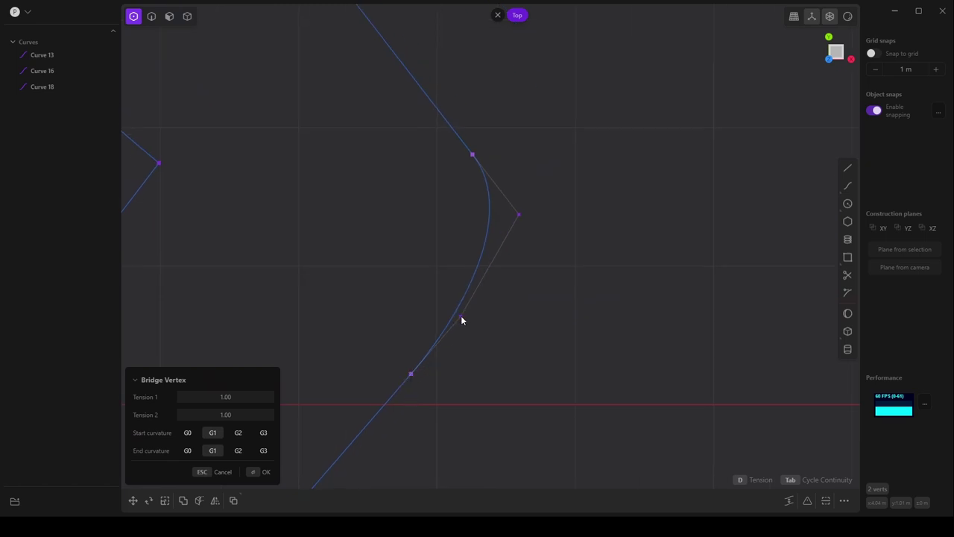
shift+middle_drag(405, 386, 477, 285)
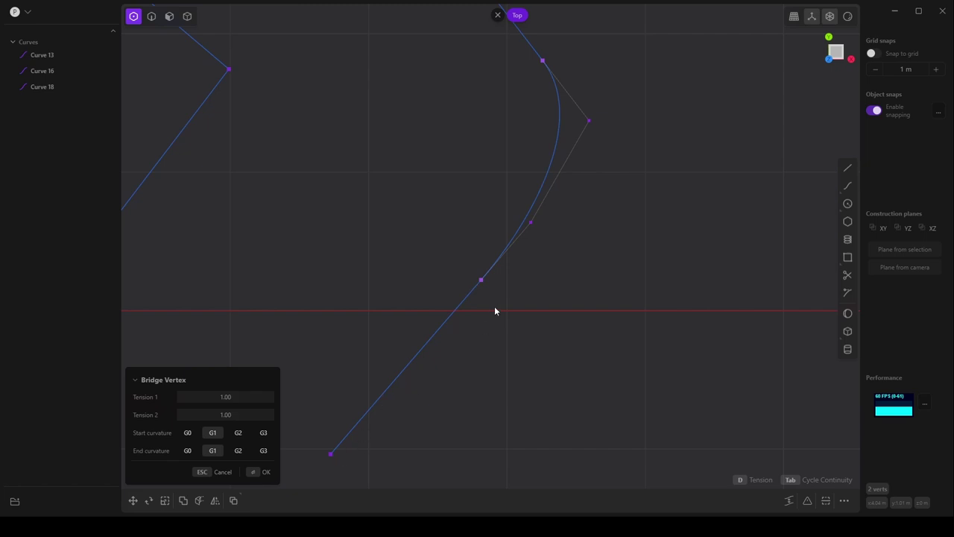
shift+middle_drag(538, 235, 523, 266)
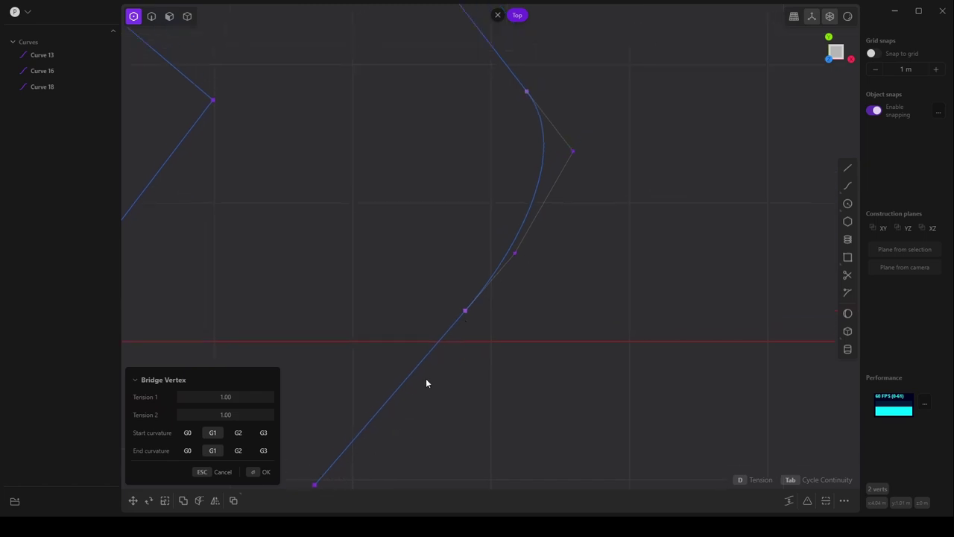
mouse_move(477, 355)
shift+middle_down()
mouse_move(458, 374)
mouse_move(469, 361)
shift+middle_up()
scroll(444, 382, up, 1)
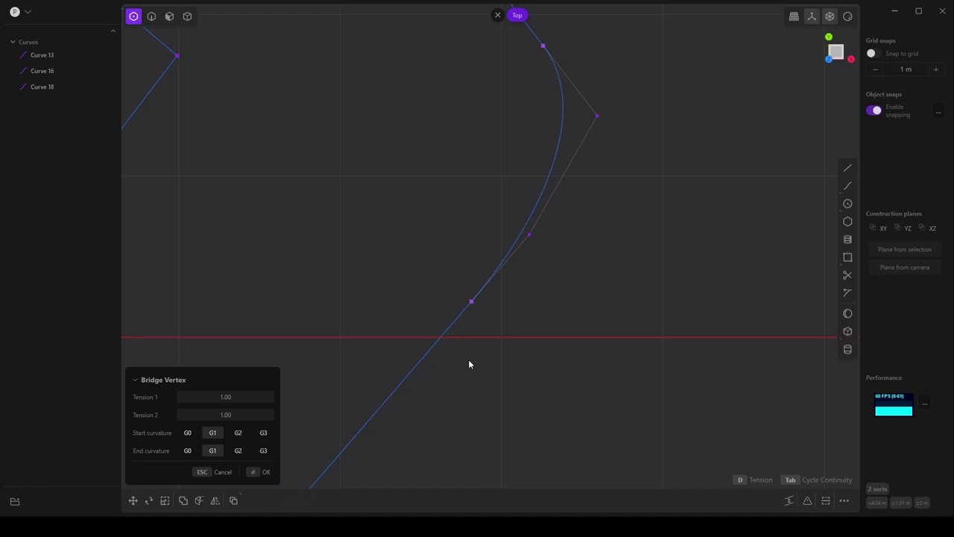
shift+middle_drag(510, 282, 477, 399)
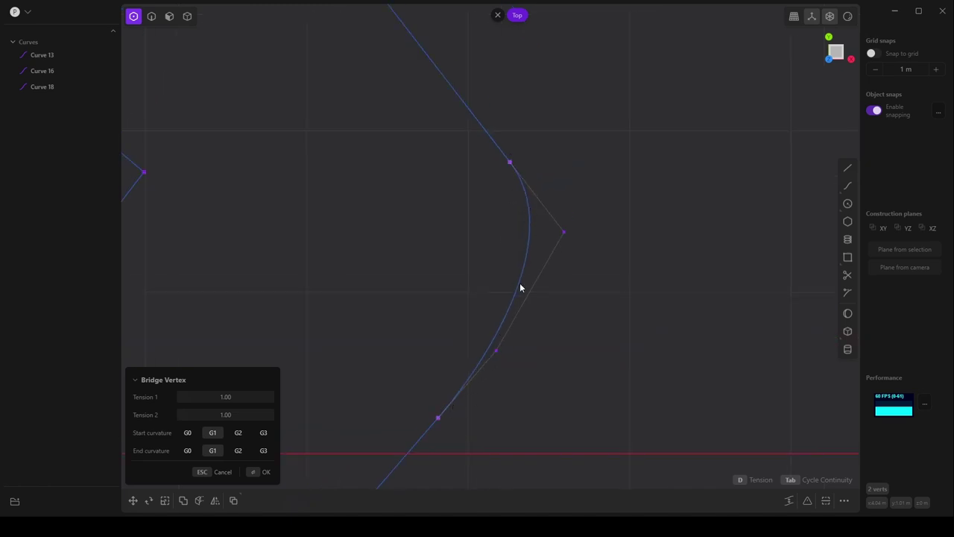
shift+middle_drag(477, 355, 508, 280)
scroll(493, 319, up, 1)
shift+middle_drag(479, 354, 503, 257)
scroll(525, 234, down, 3)
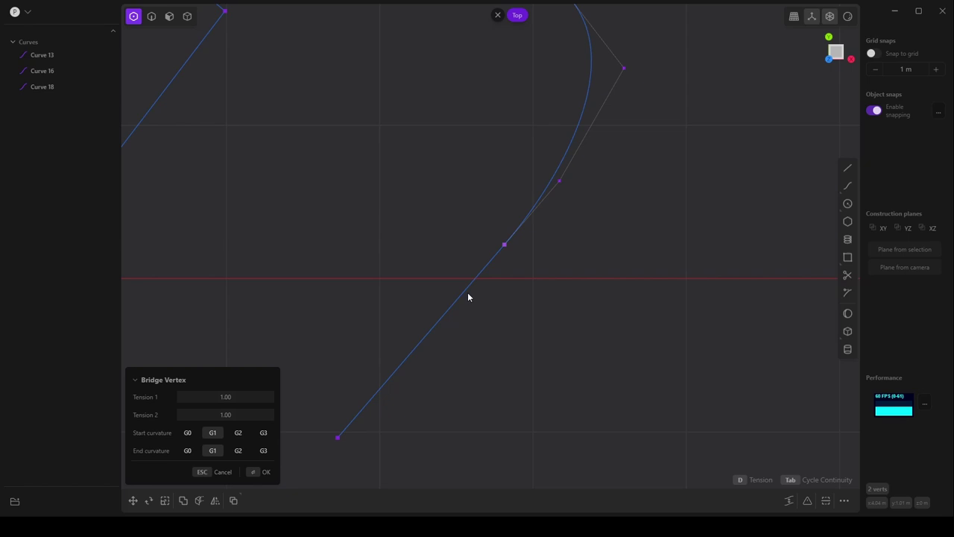
shift+middle_drag(487, 237, 464, 365)
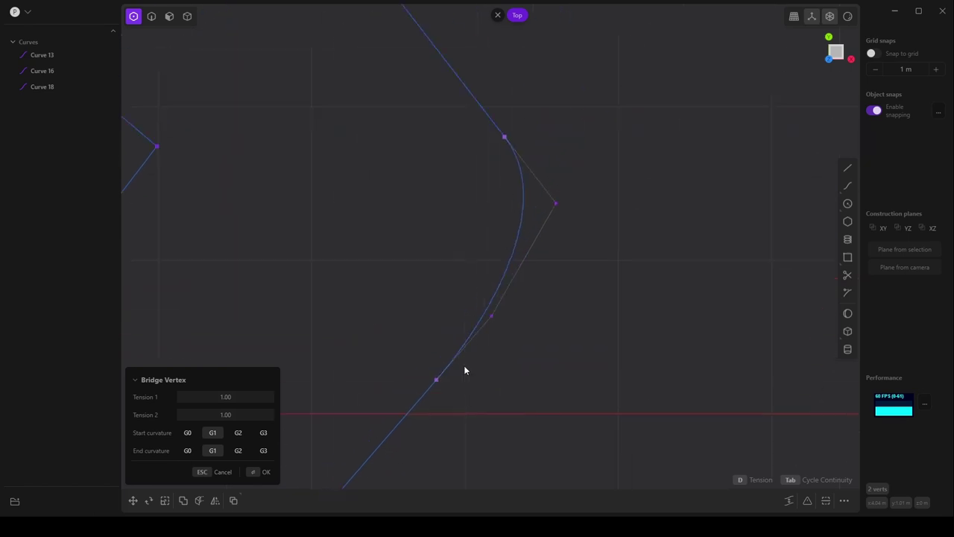
scroll(481, 318, up, 3)
shift+middle_drag(483, 332, 524, 267)
shift+middle_drag(460, 368, 510, 269)
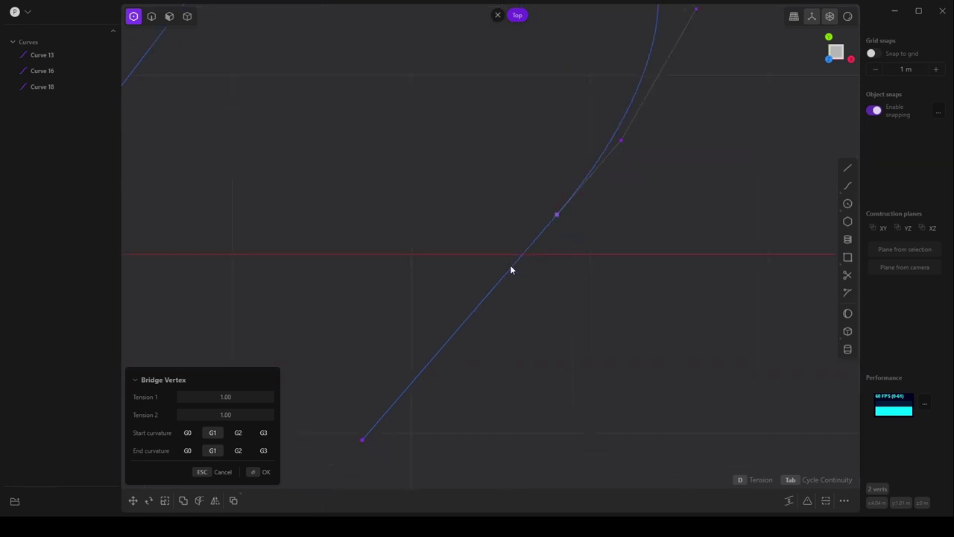
shift+middle_drag(500, 363, 434, 471)
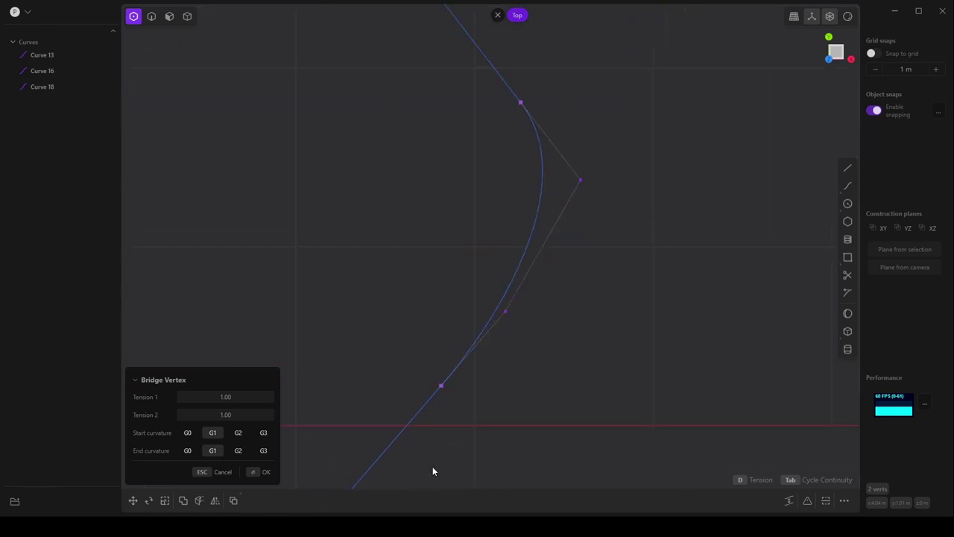
shift+middle_drag(457, 395, 467, 366)
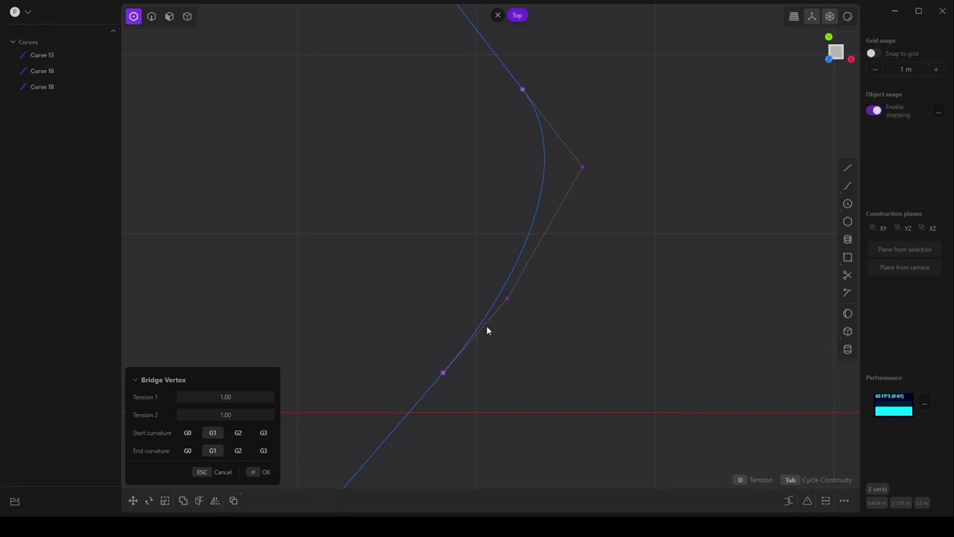
shift+middle_drag(488, 332, 472, 360)
Keep the bridge curve and draw a straight line about 1.54 m long touching its bulge as a tangent.
click(848, 168)
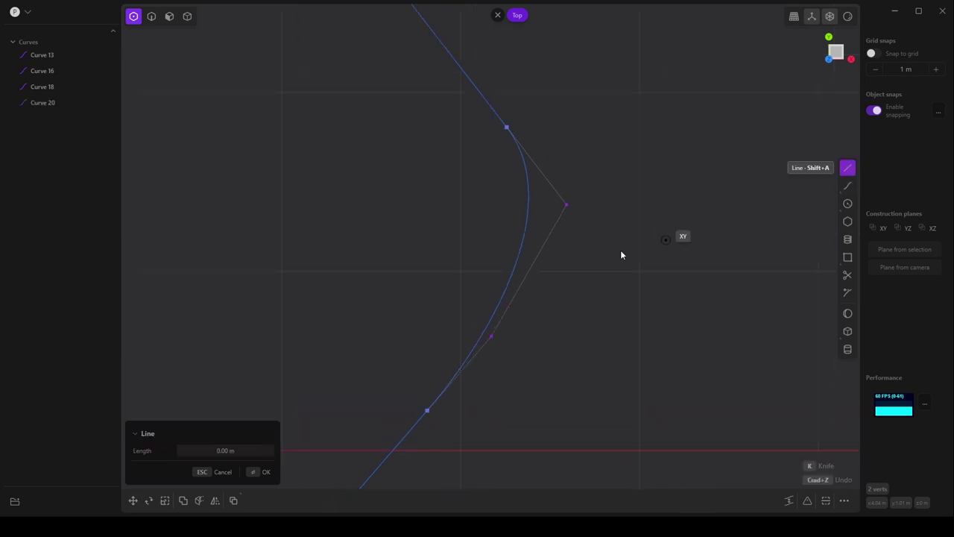
click(540, 102)
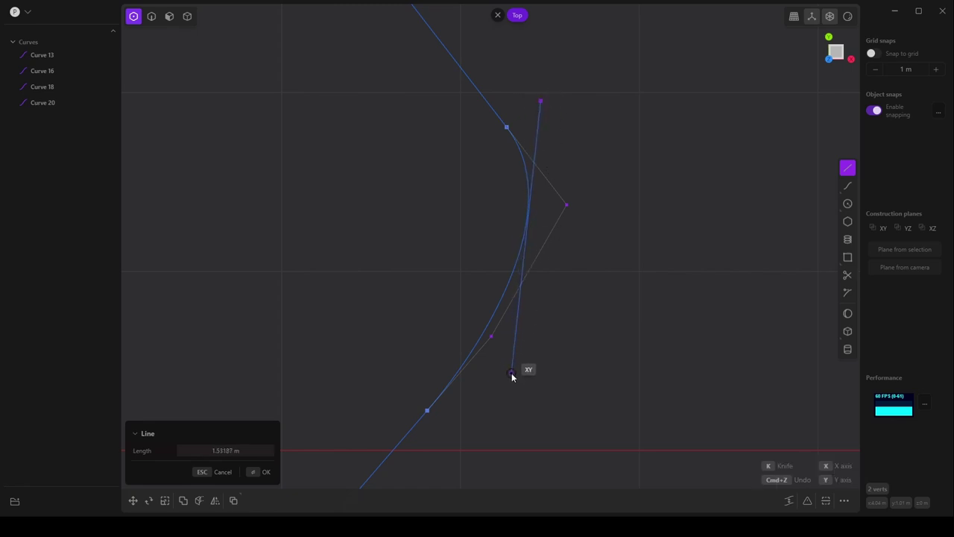
click(510, 376)
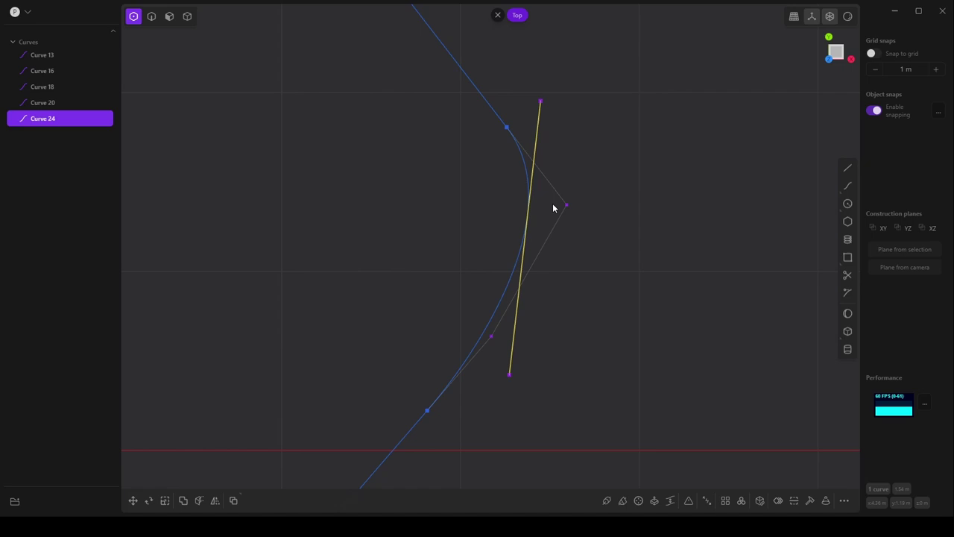
scroll(556, 243, up, 3)
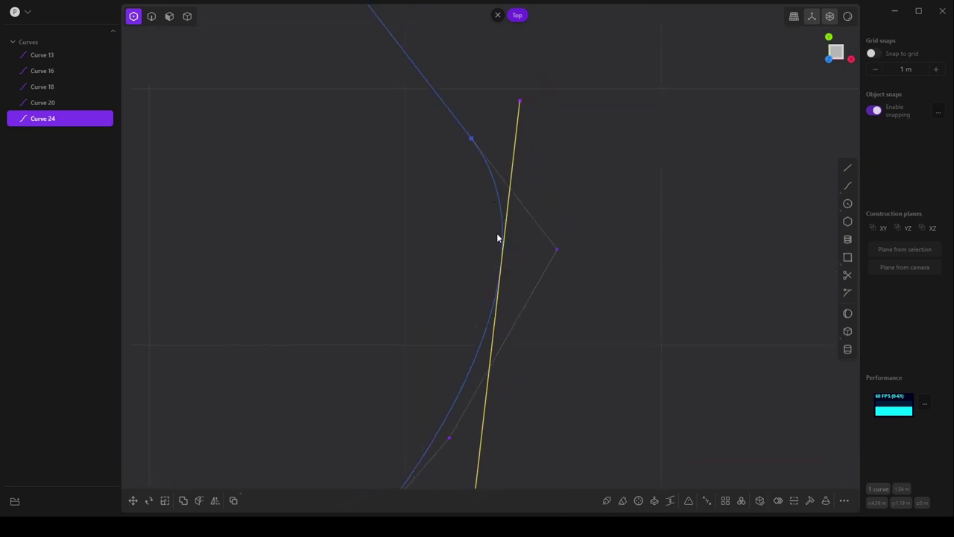
shift+middle_drag(496, 274, 509, 252)
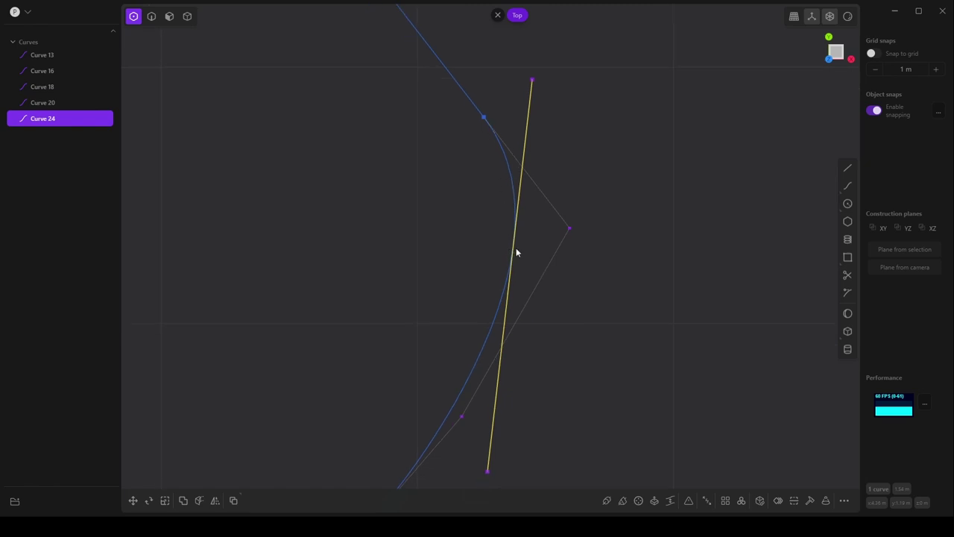
shift+middle_drag(451, 415, 478, 365)
scroll(477, 365, down, 1)
shift+middle_drag(536, 300, 522, 325)
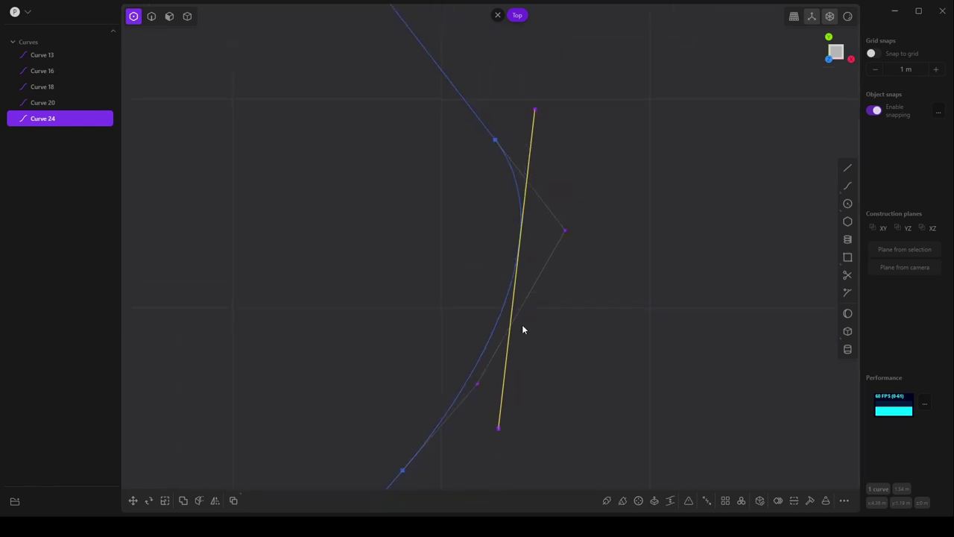
Delete the straight tangent line that touches the bulge of the bridge curve.
scroll(522, 329, up, 2)
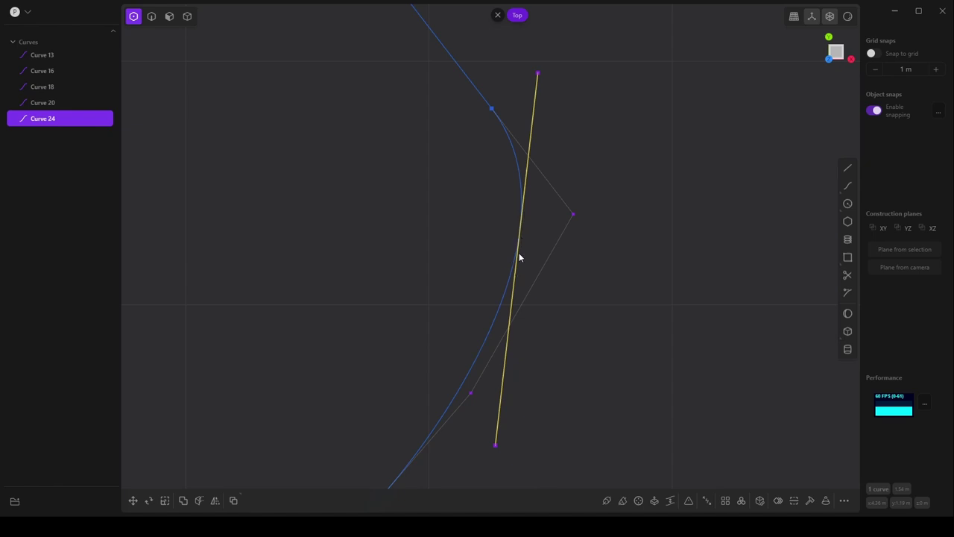
key(Delete)
scroll(501, 308, down, 2)
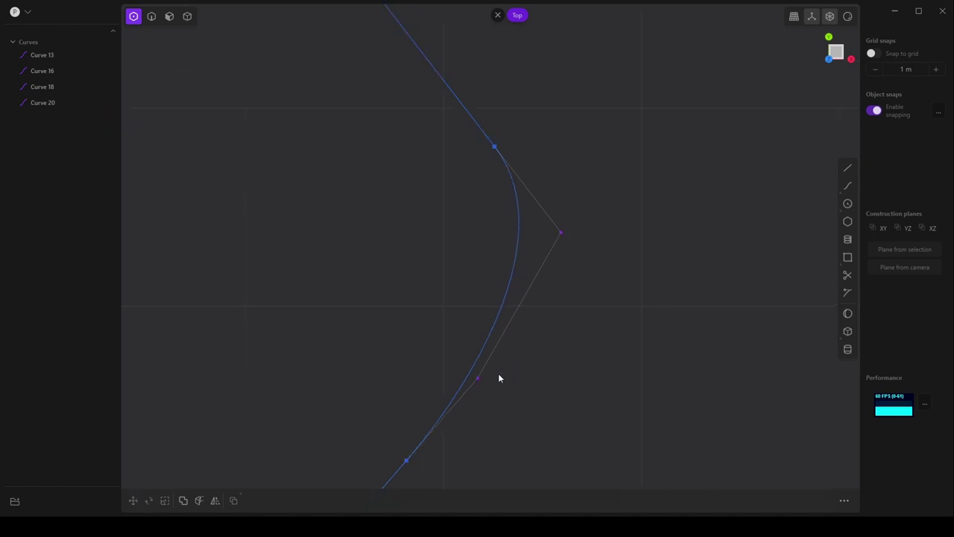
Examine the G1 bridge curve's control points and its junctions with both straight lines beside the sharp G0 corner.
shift+middle_drag(498, 426, 573, 226)
scroll(565, 246, down, 1)
scroll(564, 249, down, 1)
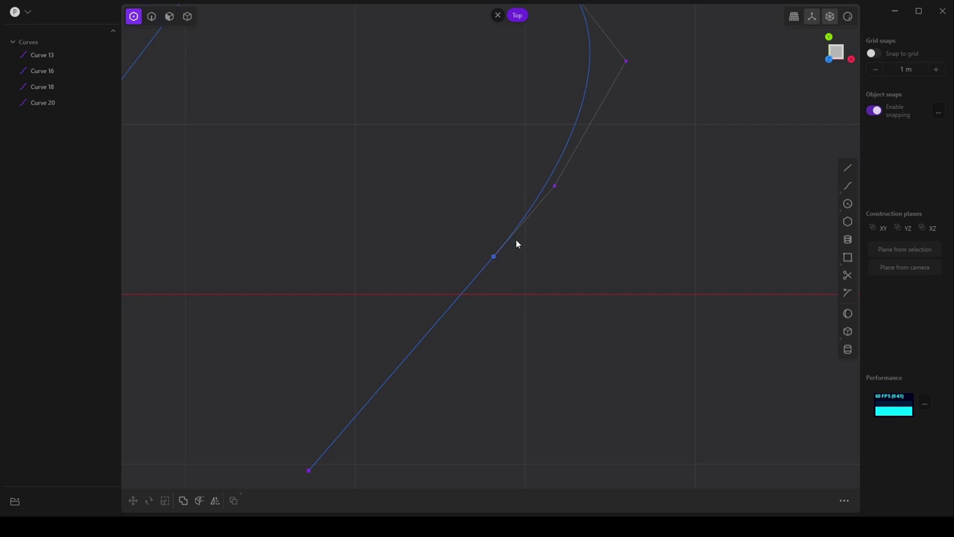
shift+middle_drag(567, 179, 538, 272)
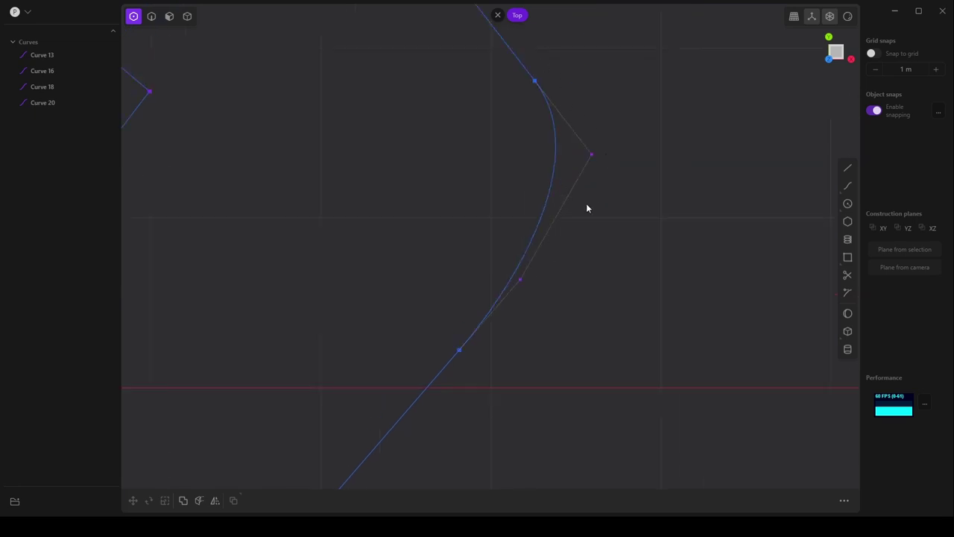
shift+middle_drag(587, 204, 507, 307)
scroll(532, 256, down, 1)
scroll(520, 298, down, 1)
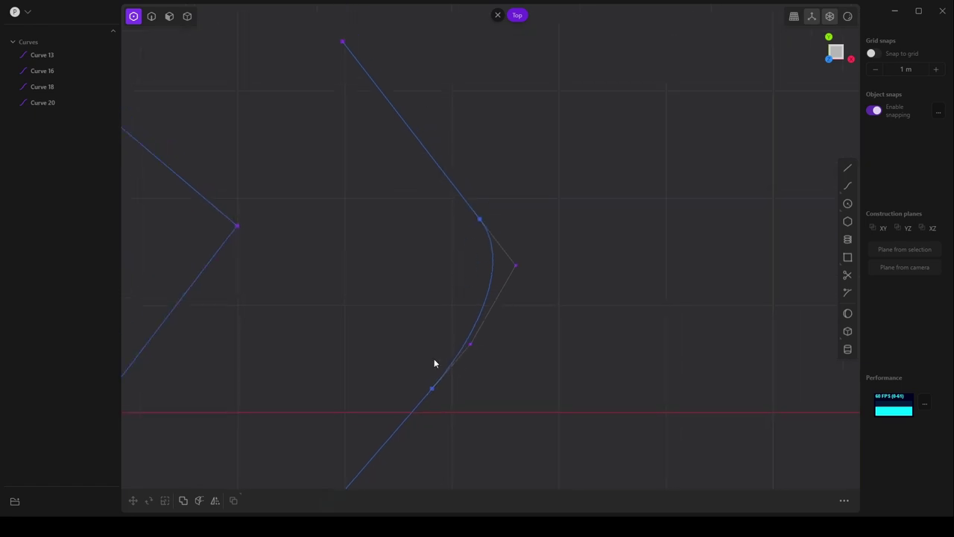
shift+middle_drag(434, 210, 443, 181)
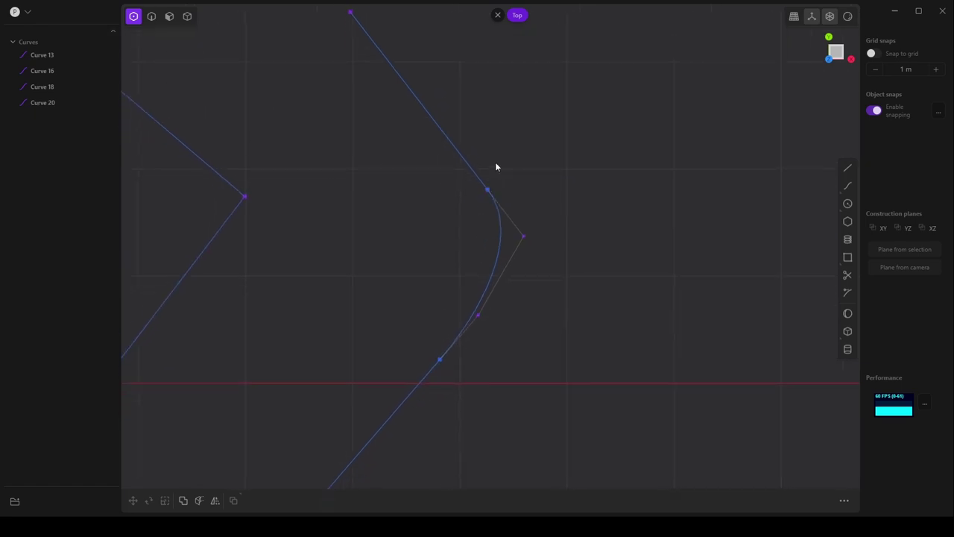
shift+middle_drag(623, 302, 507, 297)
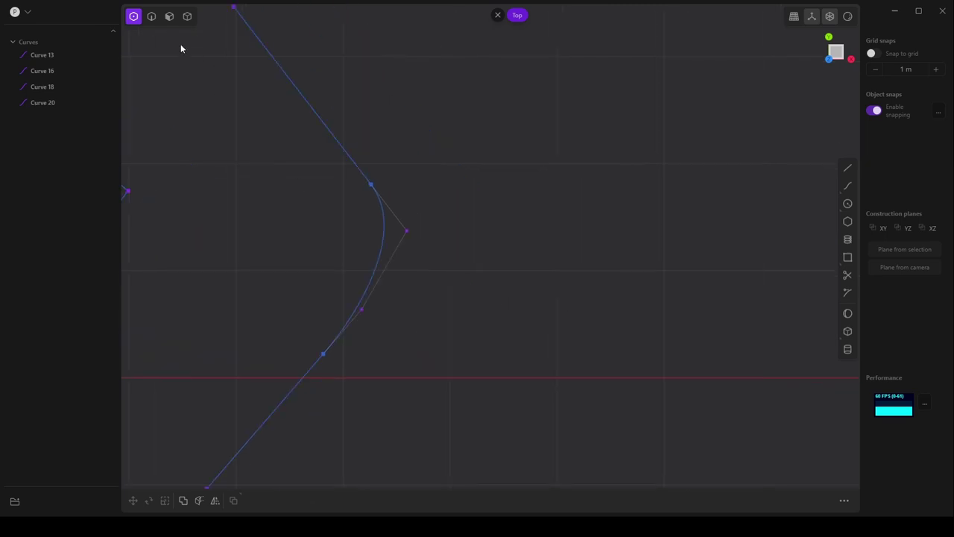
Draw a two-segment polyline with a sharp corner pointing right, beside the bridged curve and crossing the red axis.
click(151, 16)
scroll(658, 296, down, 2)
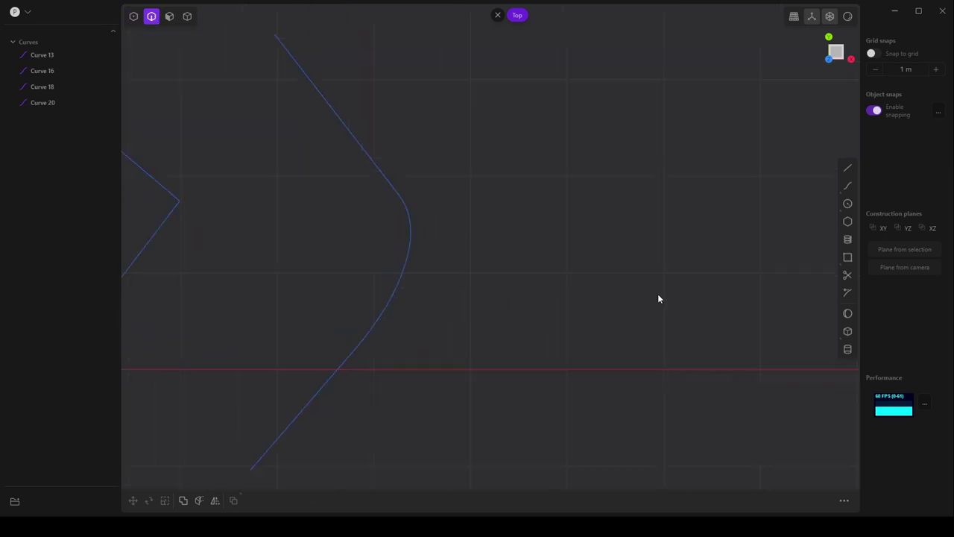
click(847, 167)
click(555, 71)
click(696, 241)
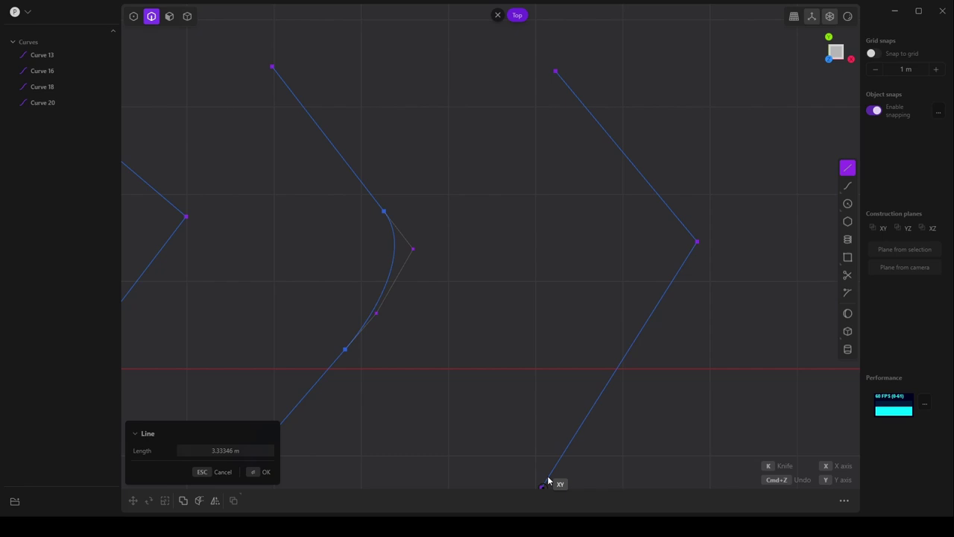
click(556, 456)
right_click(624, 383)
Try filleting the new polyline's corner by about 0.495 m with the whole curve selected, and undo it.
shift+middle_drag(633, 355, 393, 379)
scroll(393, 379, up, 1)
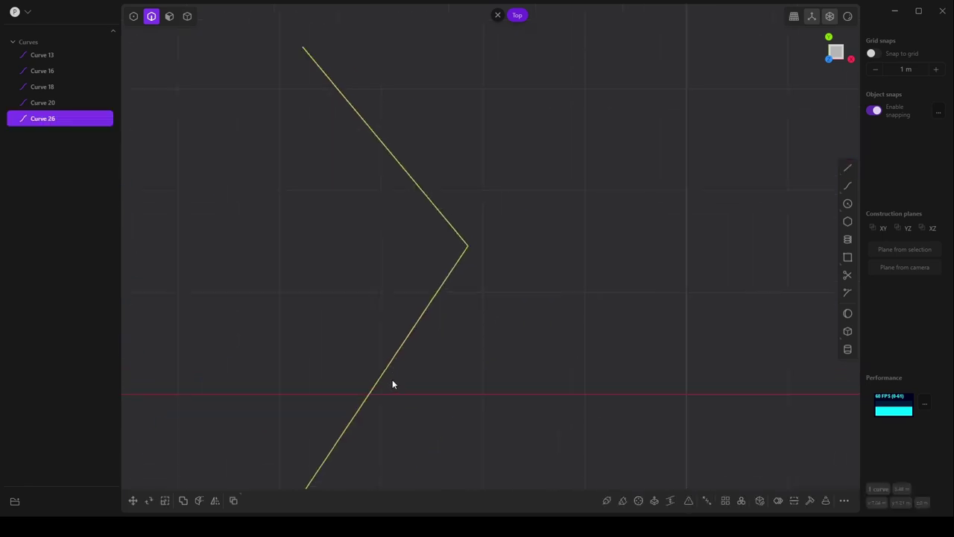
scroll(422, 351, down, 1)
key(f)
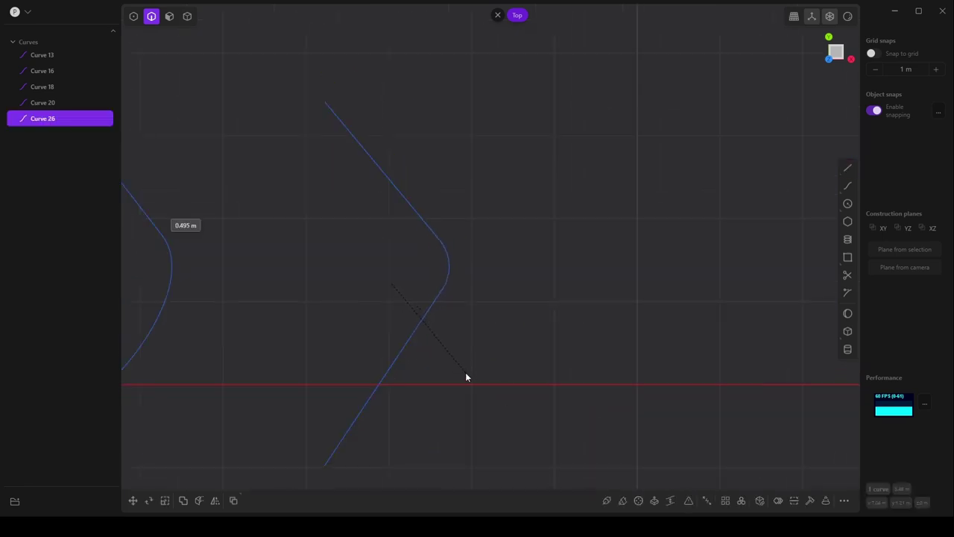
click(466, 377)
key(ctrl+z)
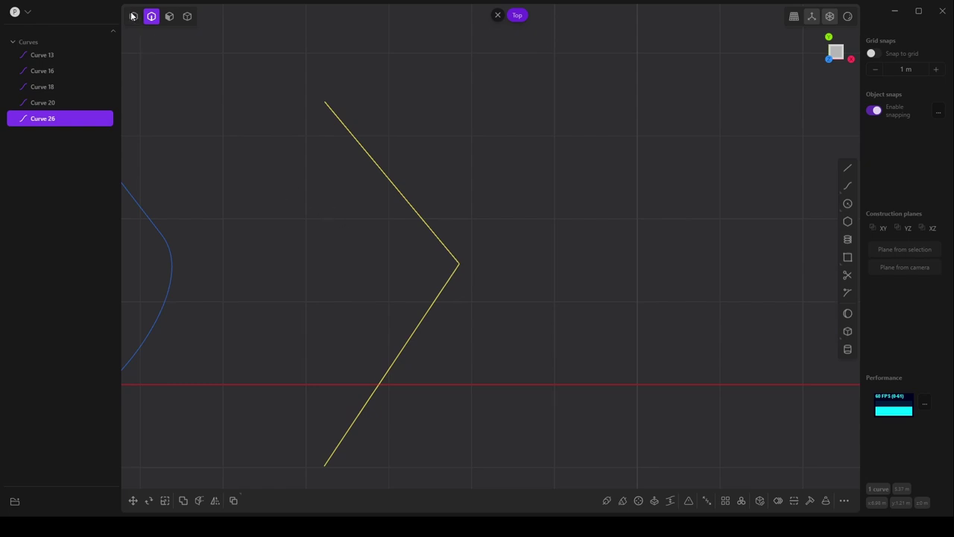
Fillet only the corner vertex of the new polyline and inspect the arc where it joins both straight segments.
click(133, 16)
drag(392, 232, 481, 269)
key(f)
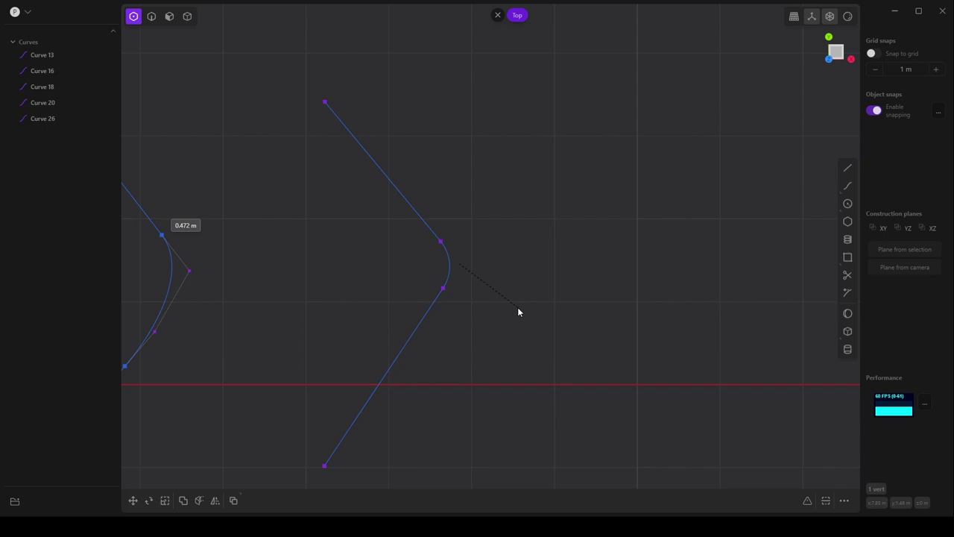
click(523, 316)
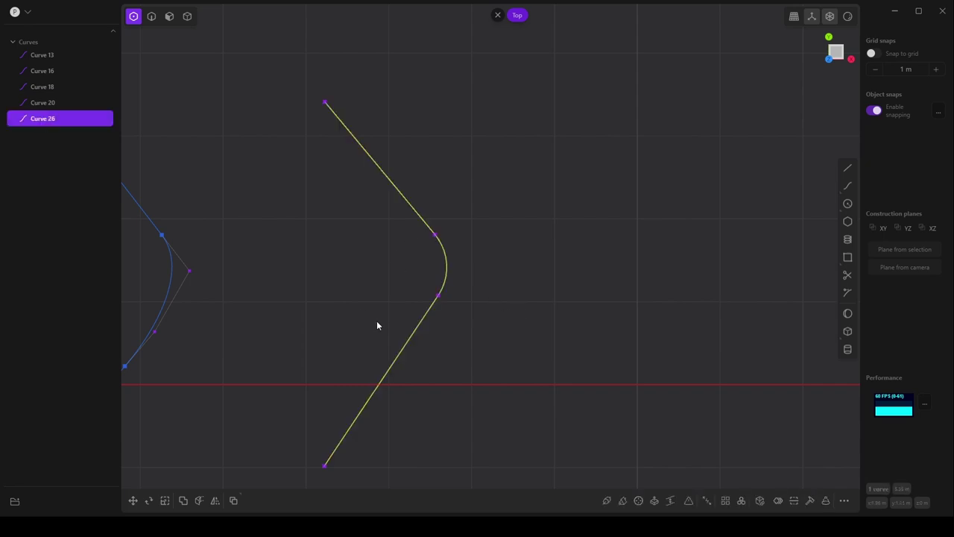
middle_drag(377, 325, 483, 299)
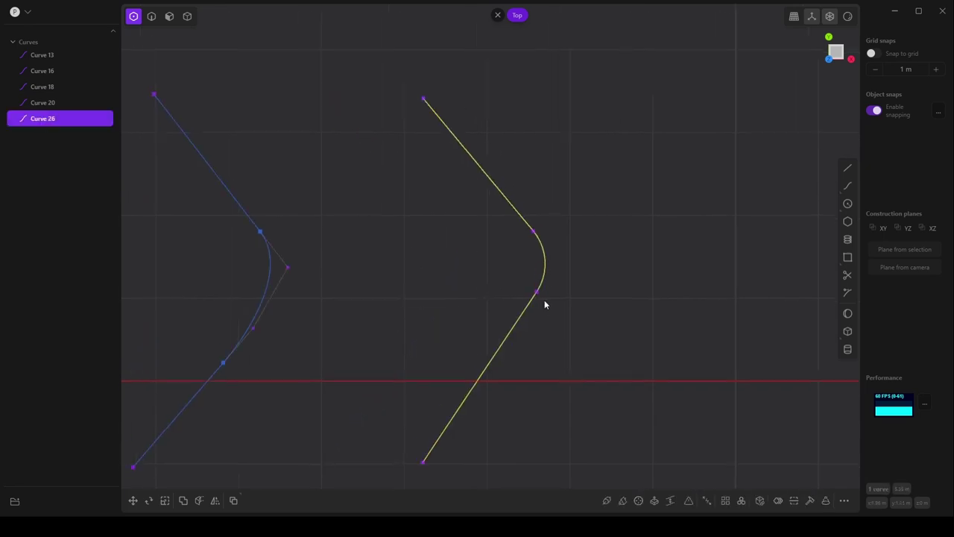
scroll(544, 301, up, 2)
scroll(523, 239, down, 2)
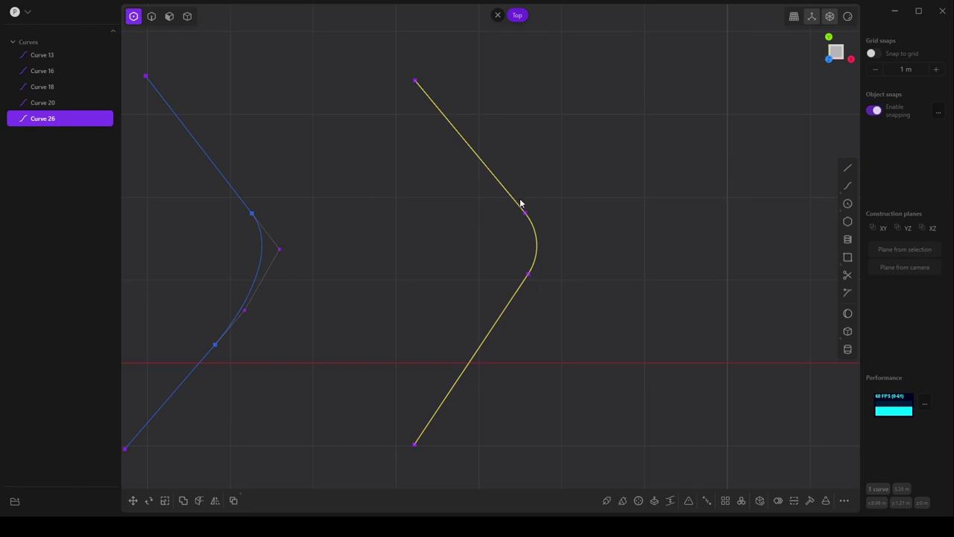
middle_drag(515, 271, 477, 273)
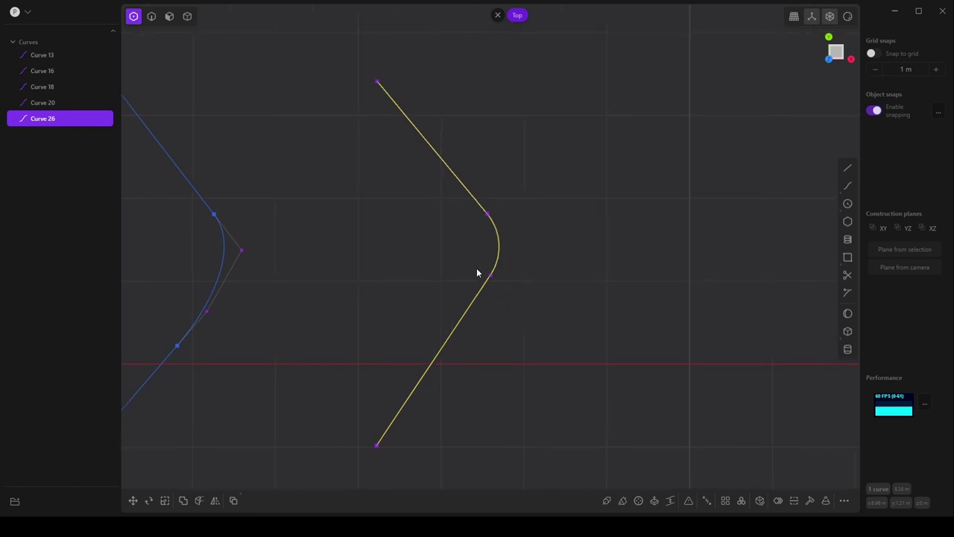
Draw a three-point spline to the right of the filleted polyline, bowing outward from upper left to lower right.
click(152, 16)
middle_drag(760, 286, 606, 282)
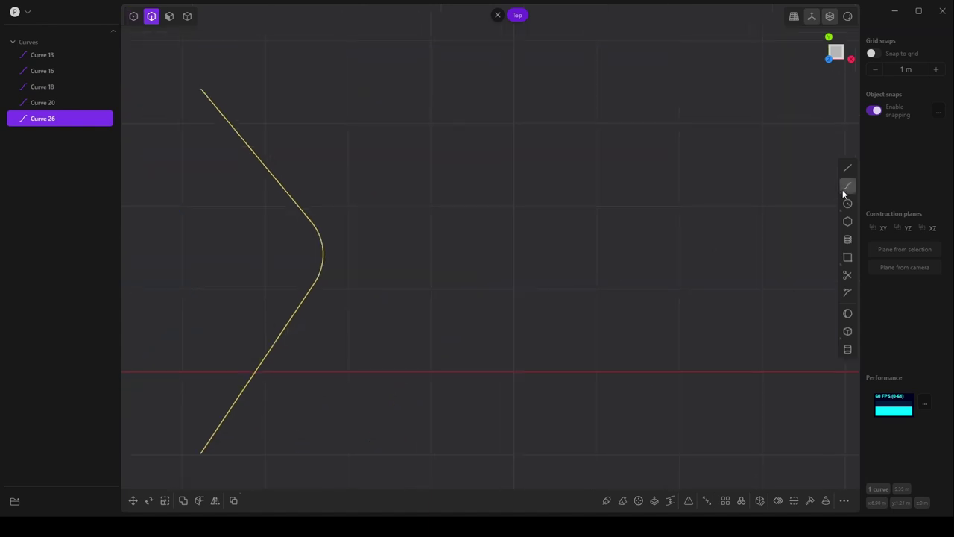
drag(850, 188, 828, 175)
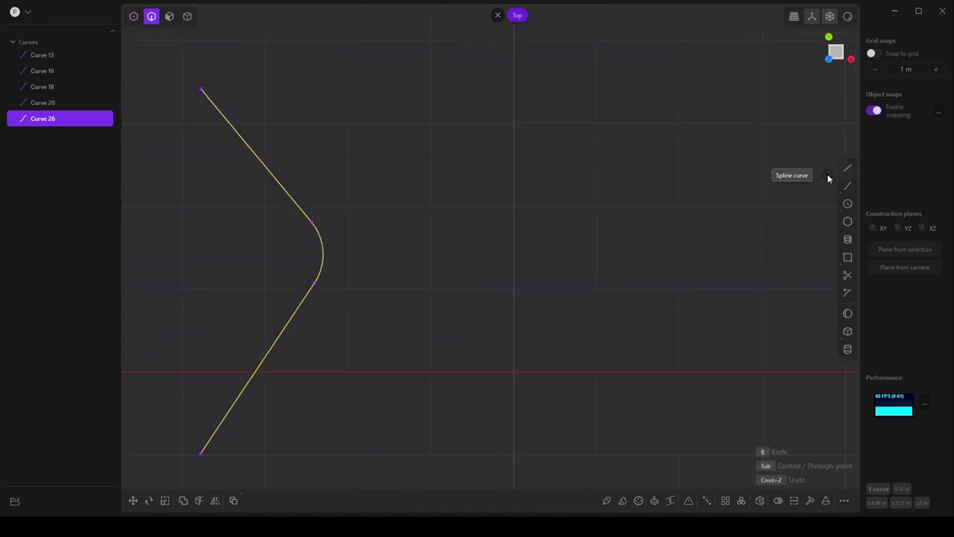
click(441, 79)
click(589, 189)
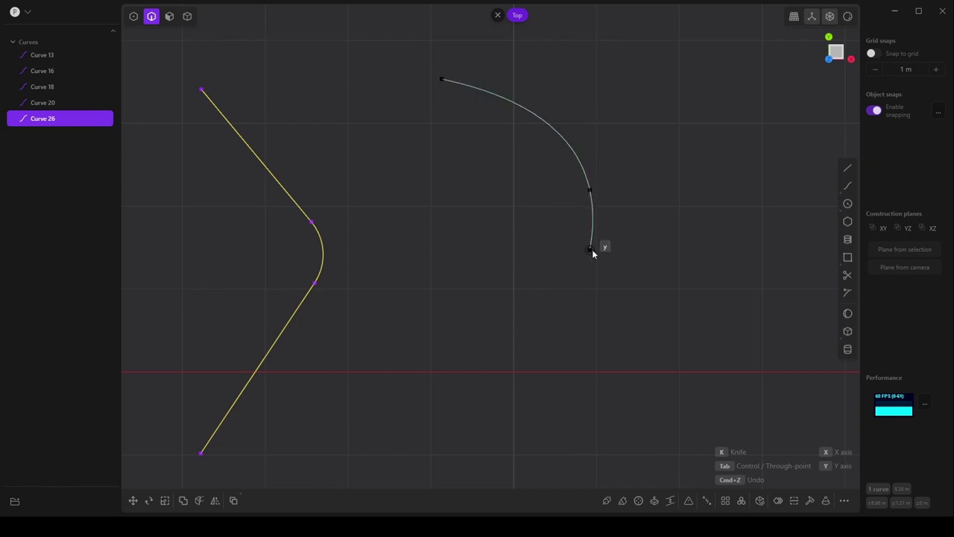
click(613, 239)
right_click(613, 239)
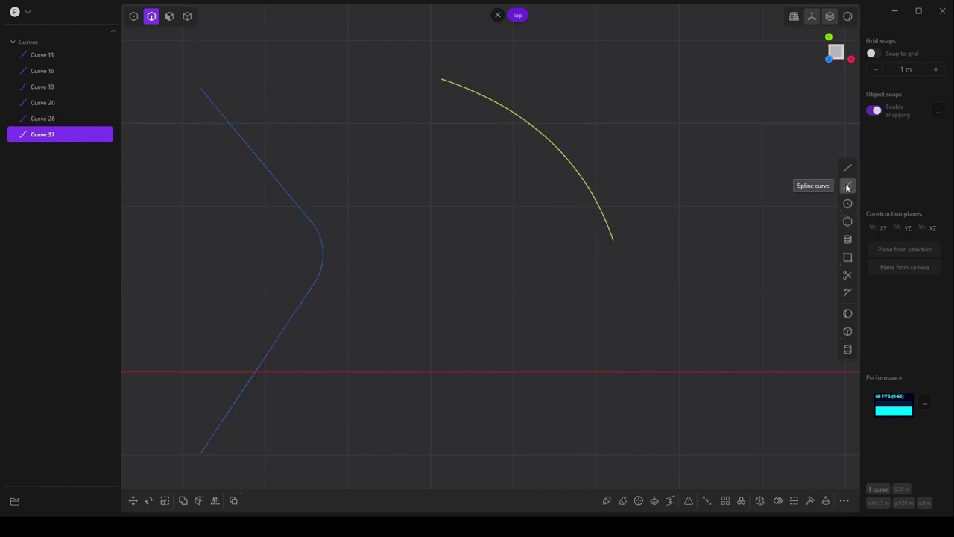
Draw a second three-point spline below the first, curving up to the right across the red axis and leaving a gap.
click(846, 187)
mouse_move(851, 189)
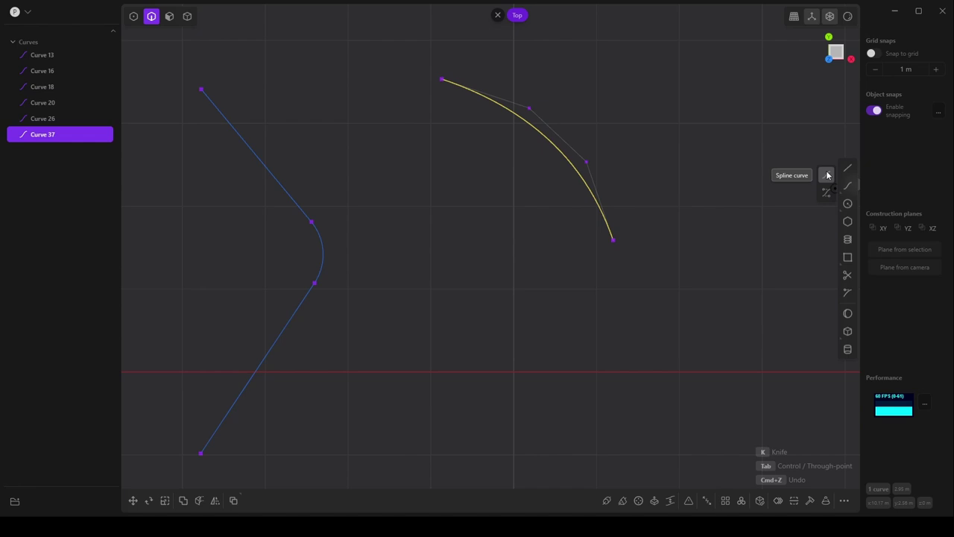
click(827, 174)
click(455, 452)
click(536, 409)
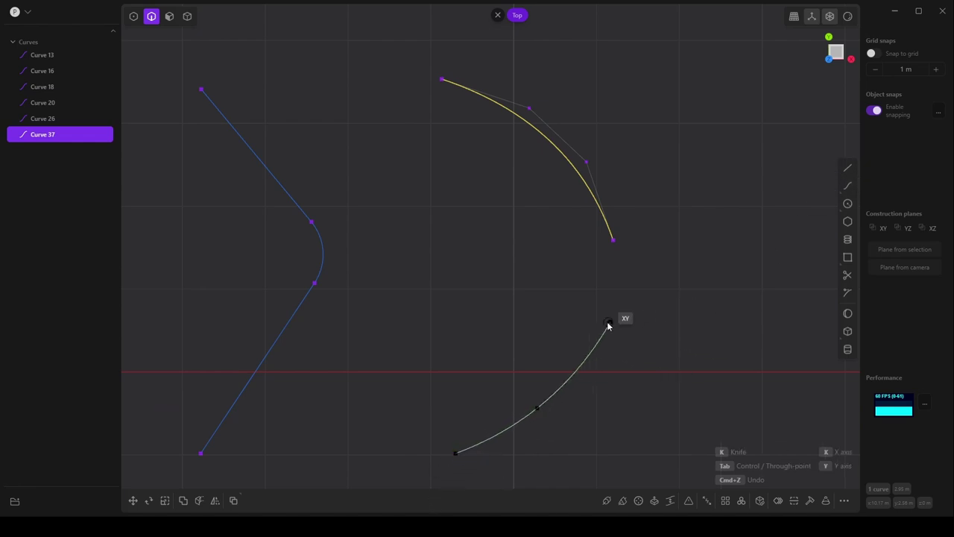
double_click(601, 333)
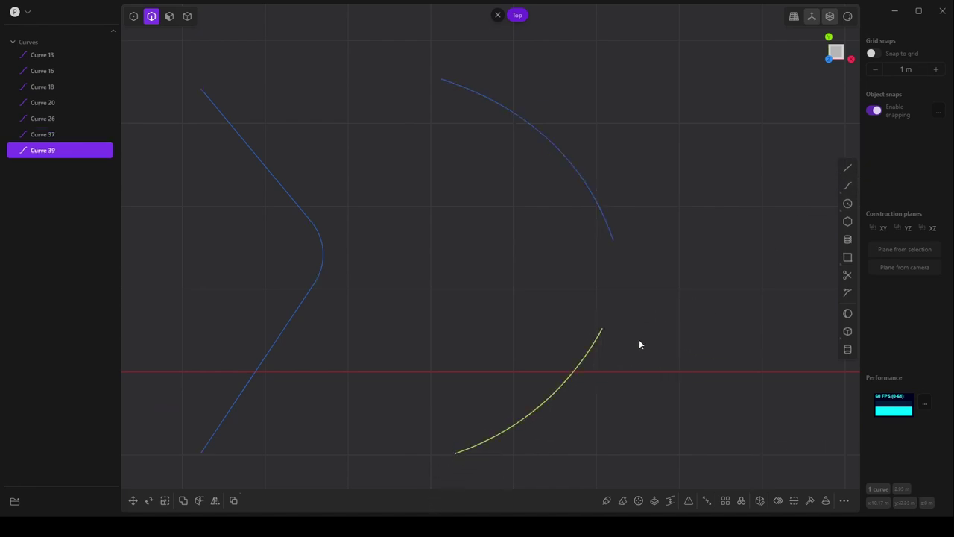
Move the lower spline about 0.093 m along the X axis, towards alignment with the upper spline's end.
scroll(579, 348, up, 3)
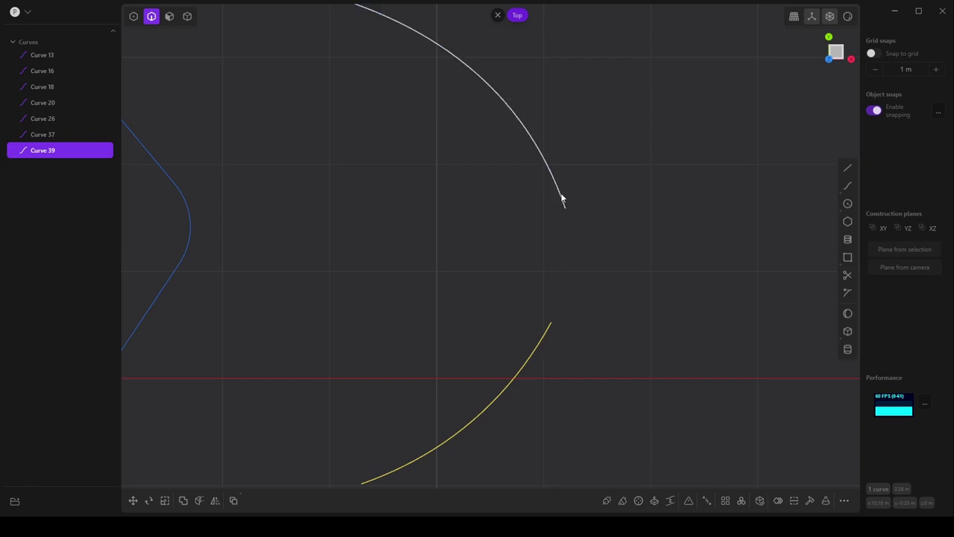
shift+middle_drag(578, 316, 549, 320)
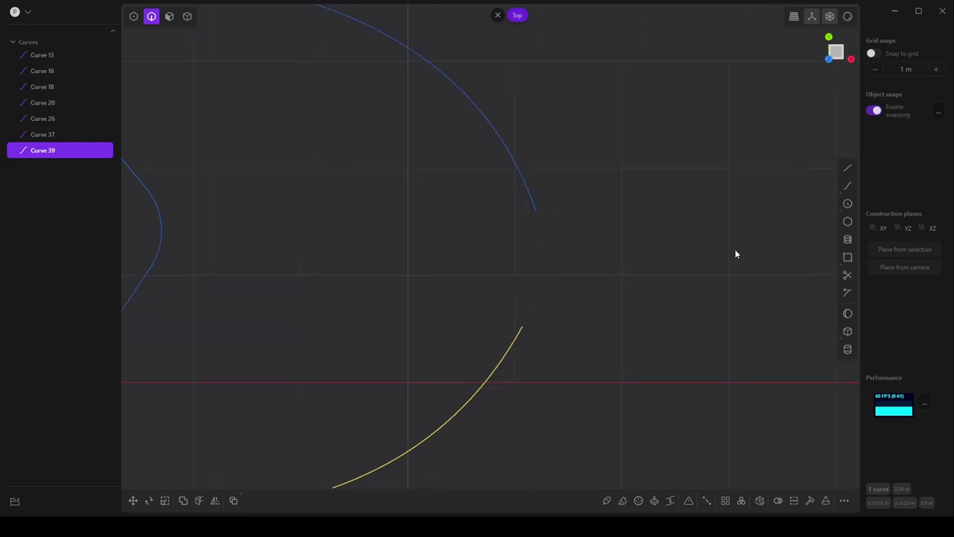
scroll(735, 254, up, 1)
scroll(478, 362, down, 1)
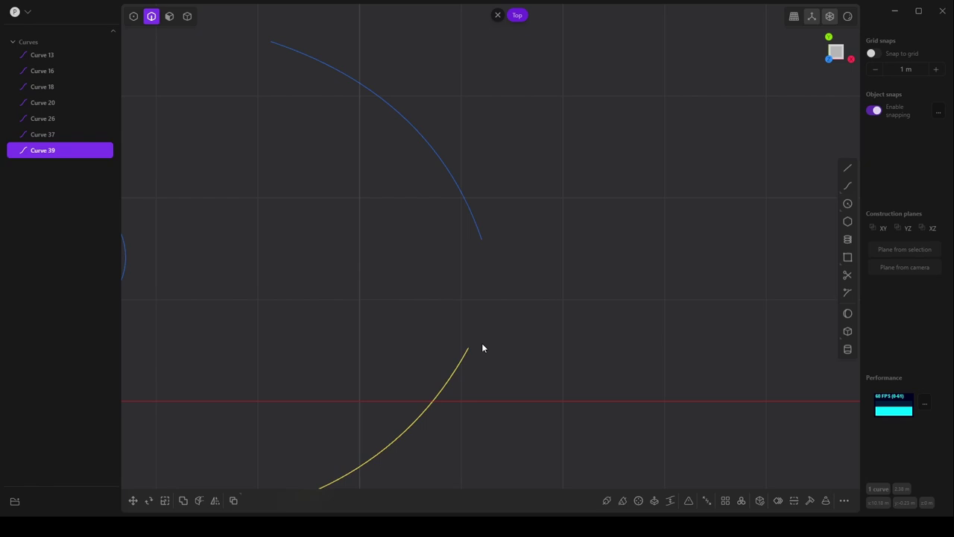
shift+middle_drag(486, 349, 502, 325)
click(133, 500)
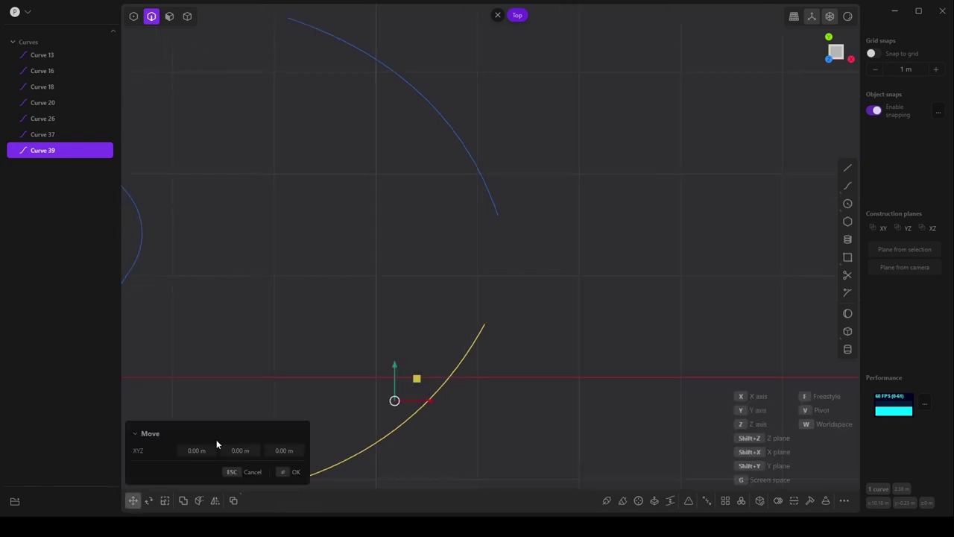
drag(431, 401, 437, 404)
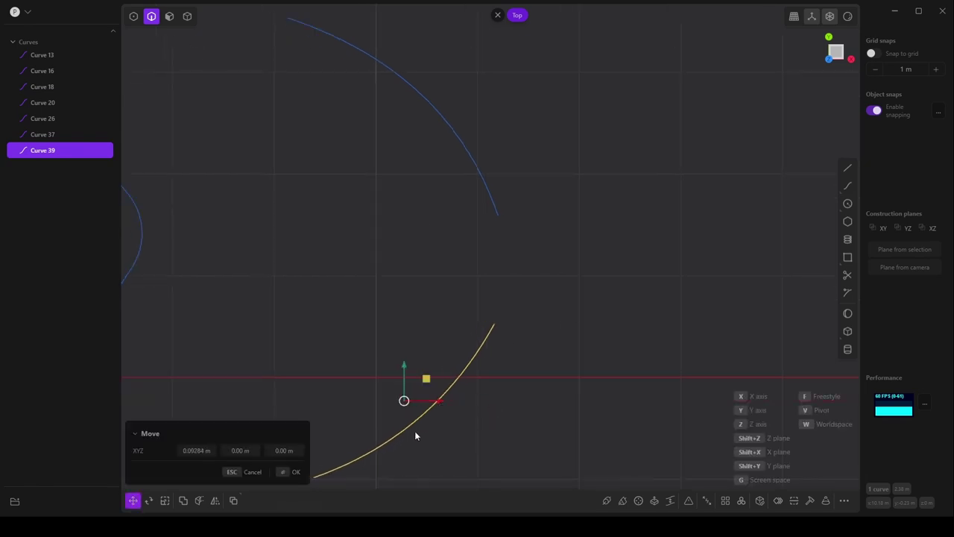
click(283, 474)
Close the gap between the splines with a tangent-aligned control point curve about 1.1 m long, and show its control points.
shift+middle_drag(595, 324, 577, 341)
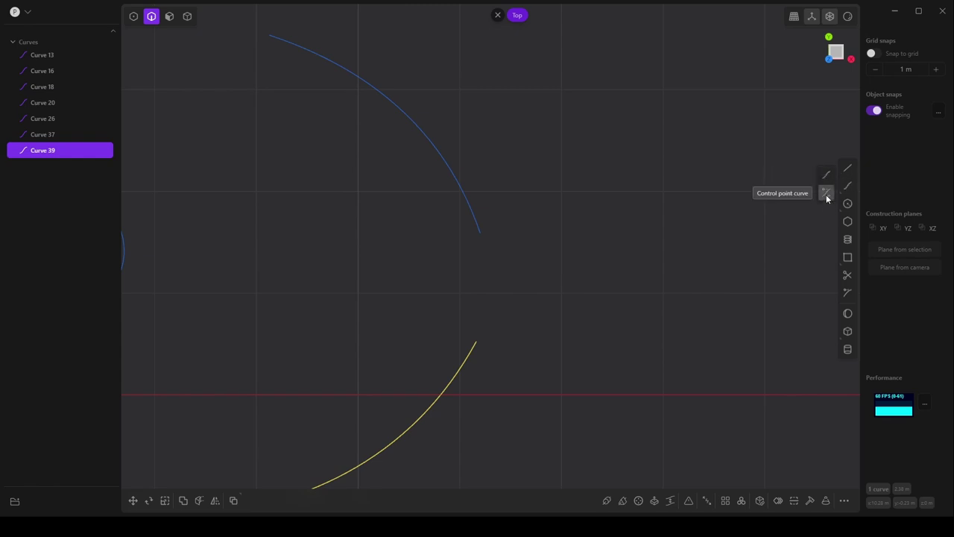
click(826, 193)
click(475, 342)
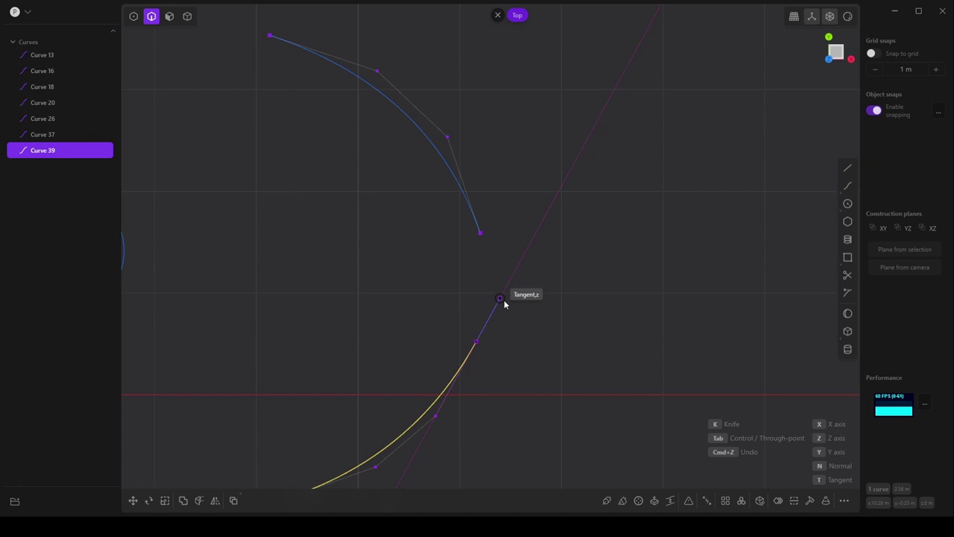
click(500, 298)
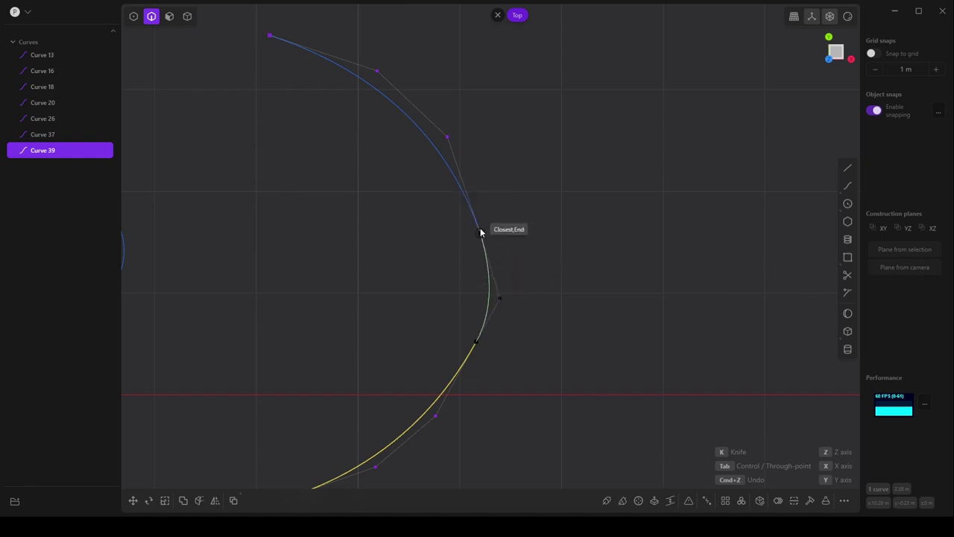
scroll(480, 234, up, 2)
scroll(479, 232, up, 1)
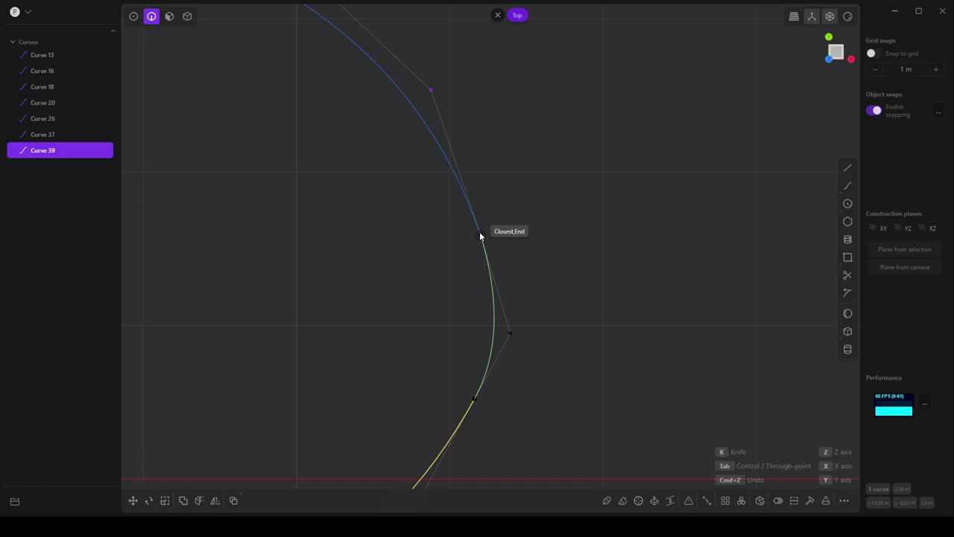
click(480, 233)
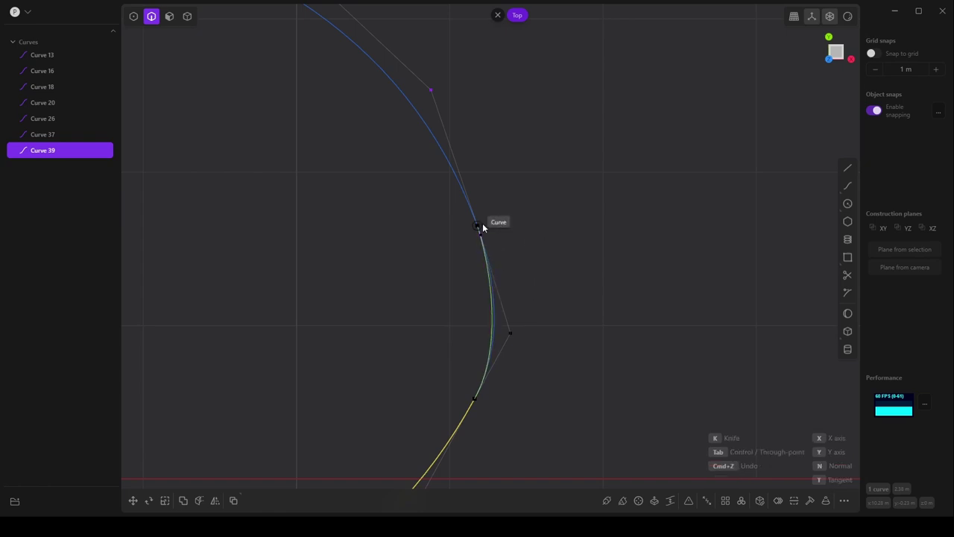
click(480, 233)
right_click(503, 265)
click(133, 16)
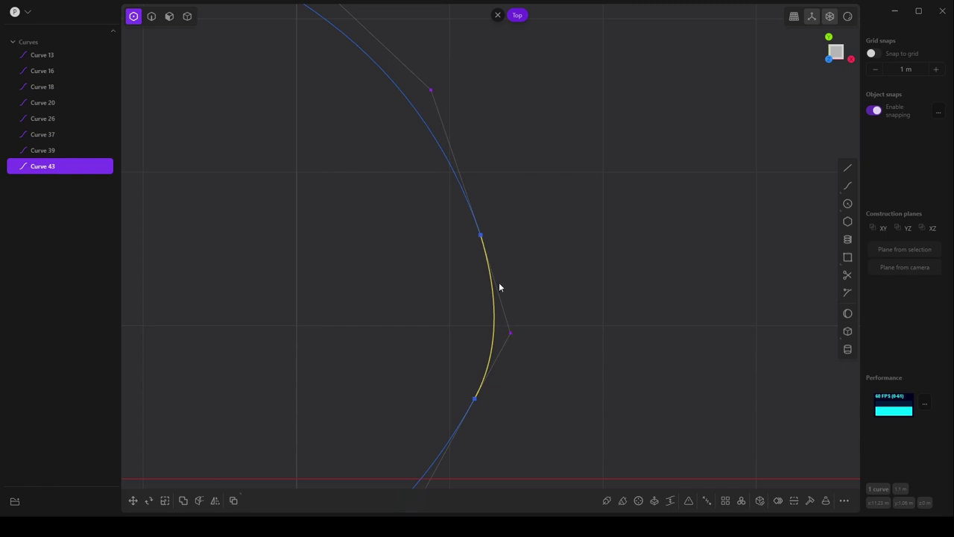
Delete the curve that bridges the gap between the upper and lower splines.
shift+middle_drag(449, 252, 425, 260)
scroll(431, 240, up, 4)
scroll(425, 260, down, 3)
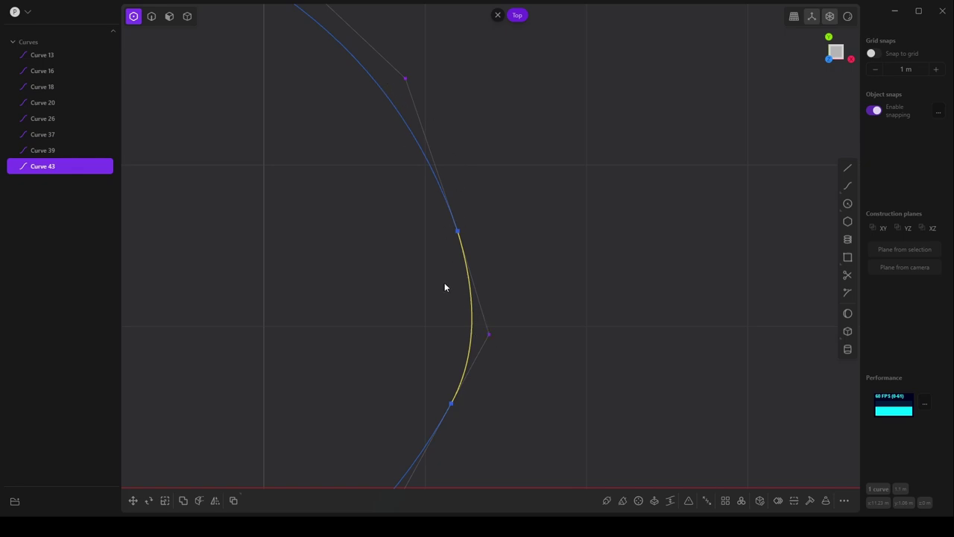
key(Delete)
click(470, 275)
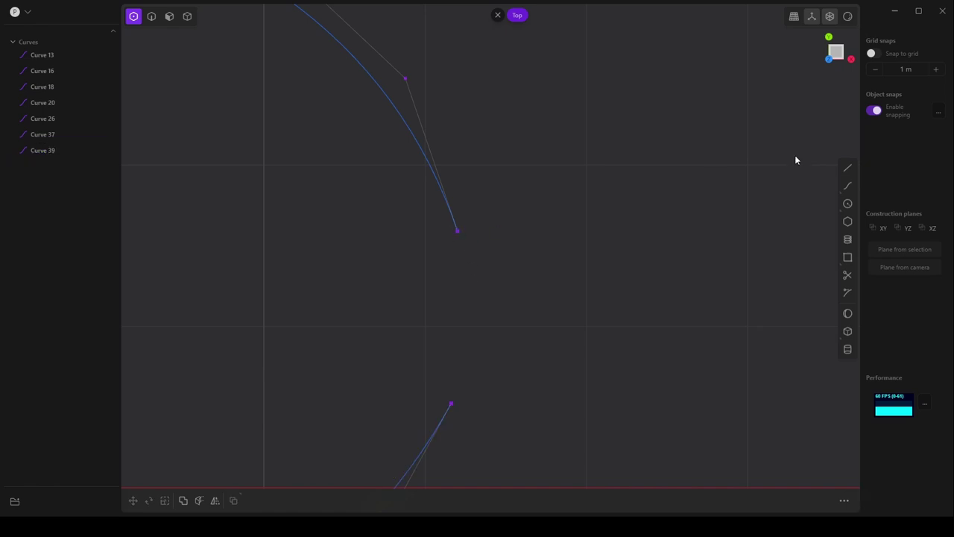
Draw a guide line about 0.97 m long from the upper spline's lower end, tangent to the spline.
click(849, 168)
click(456, 231)
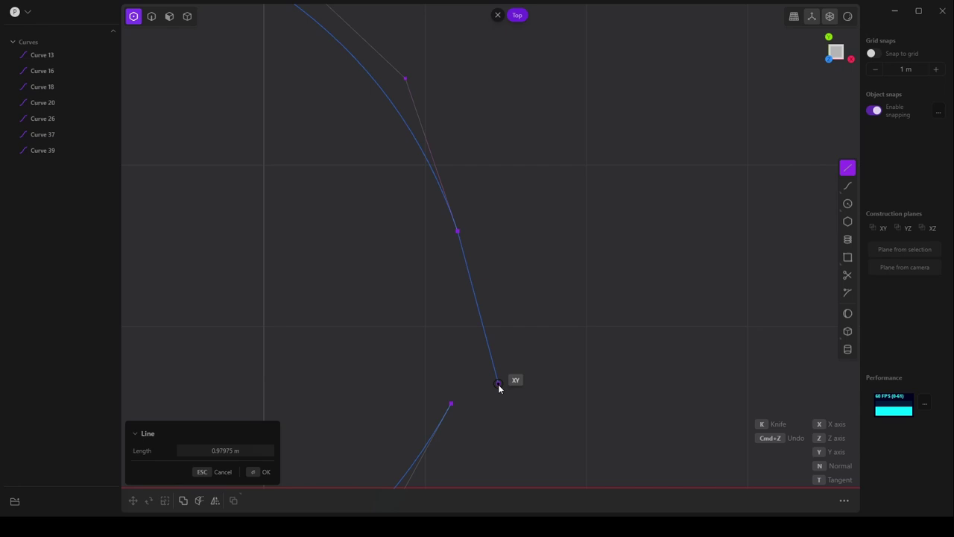
click(507, 379)
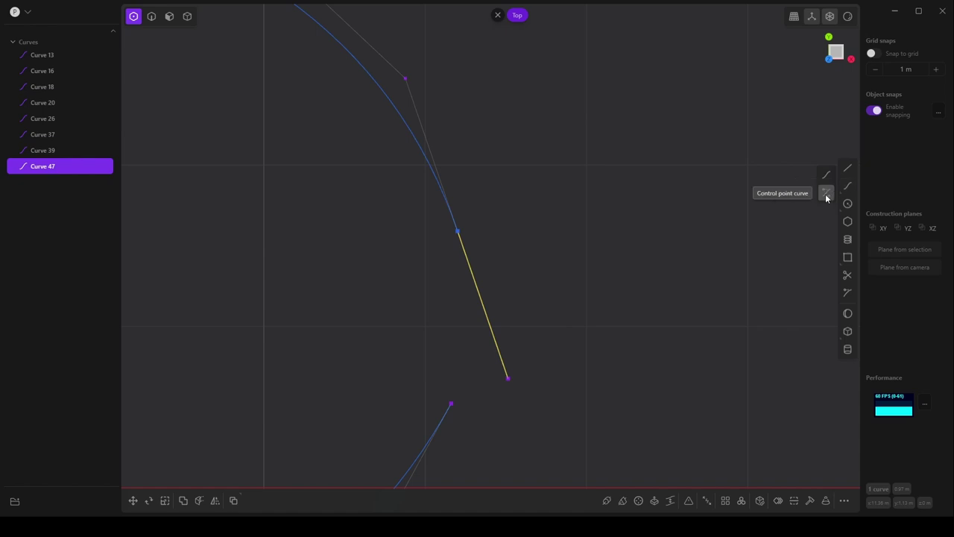
Draw a control point curve from the lower spline's upper end through a tangent point and the guide line's midpoint to the upper spline's end.
click(826, 194)
click(450, 404)
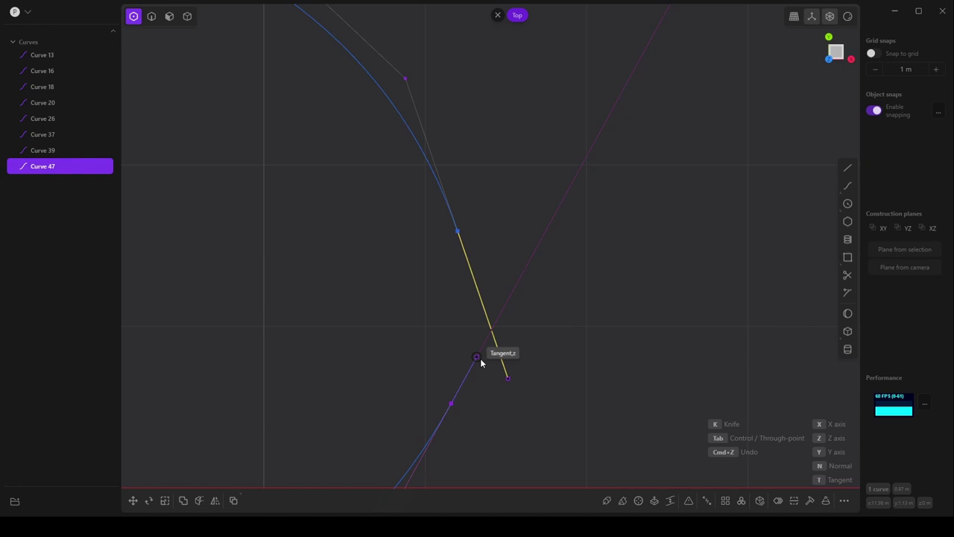
click(477, 357)
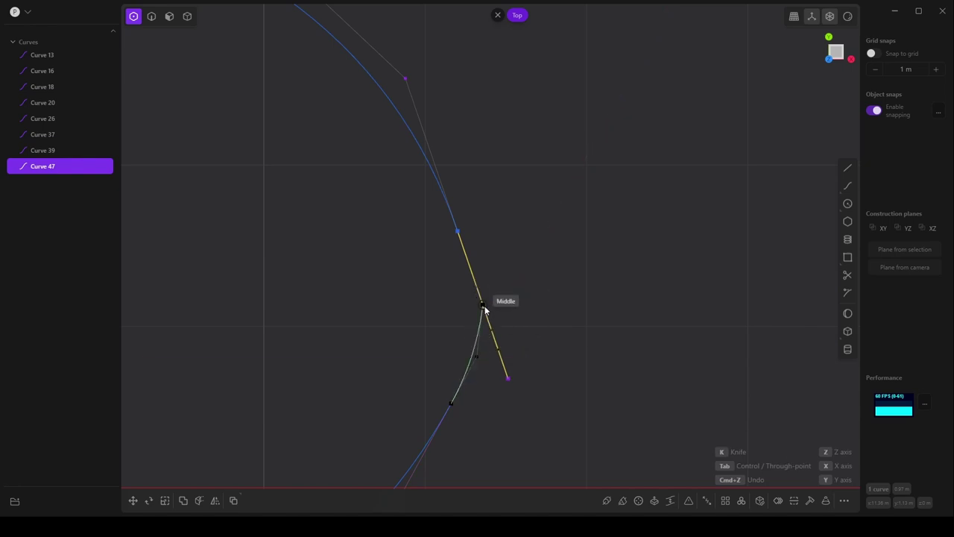
click(483, 307)
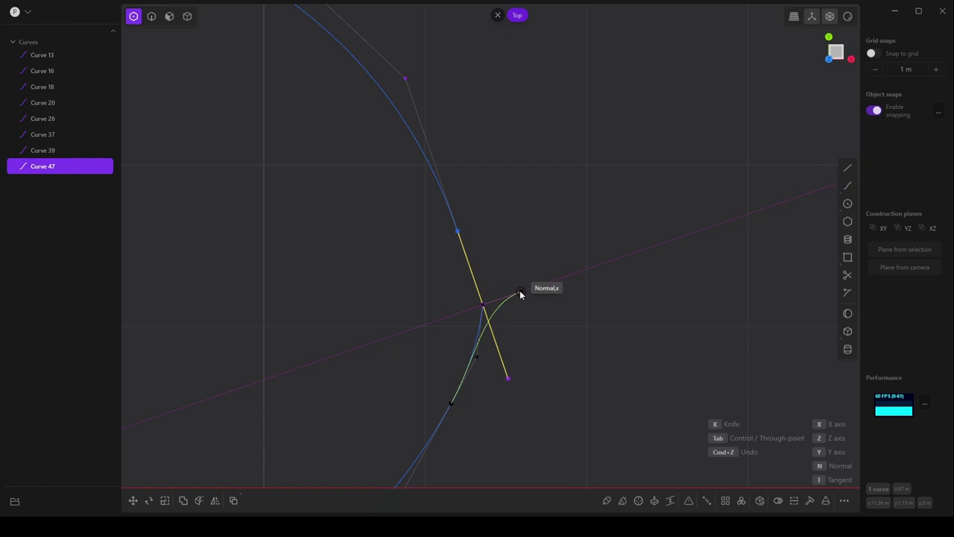
click(459, 231)
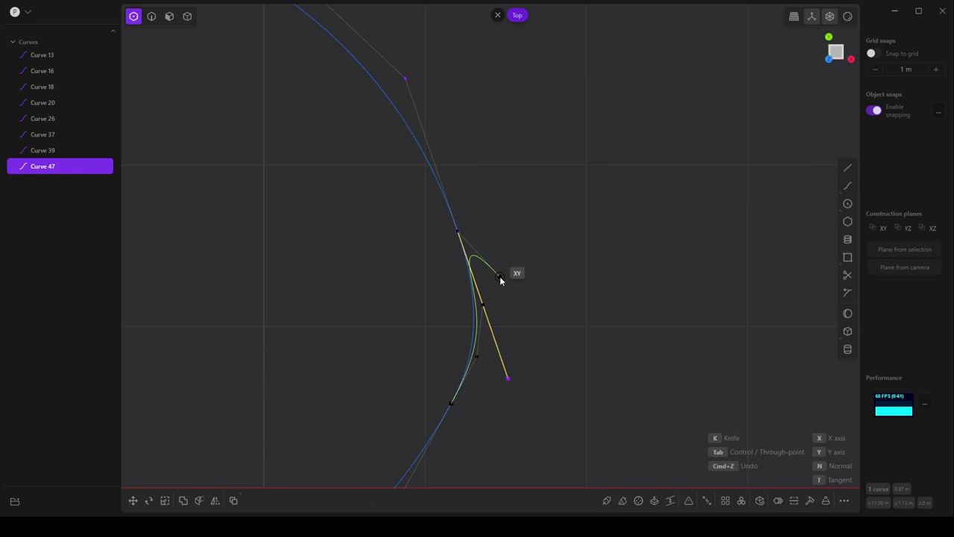
right_click(499, 276)
Delete the straight guide line beside the new bridging curve, keeping only the curves.
click(152, 16)
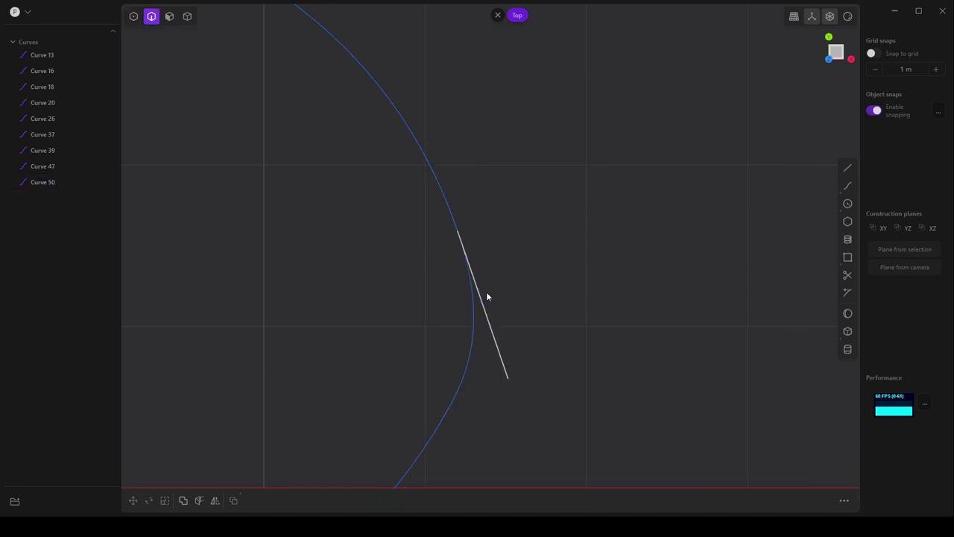
click(489, 299)
key(Delete)
click(472, 304)
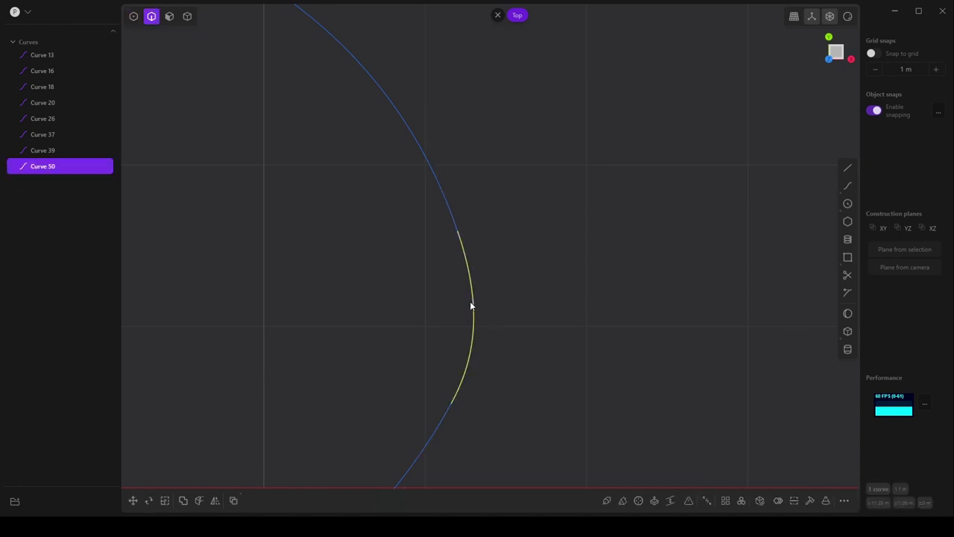
scroll(480, 316, down, 5)
scroll(484, 313, down, 3)
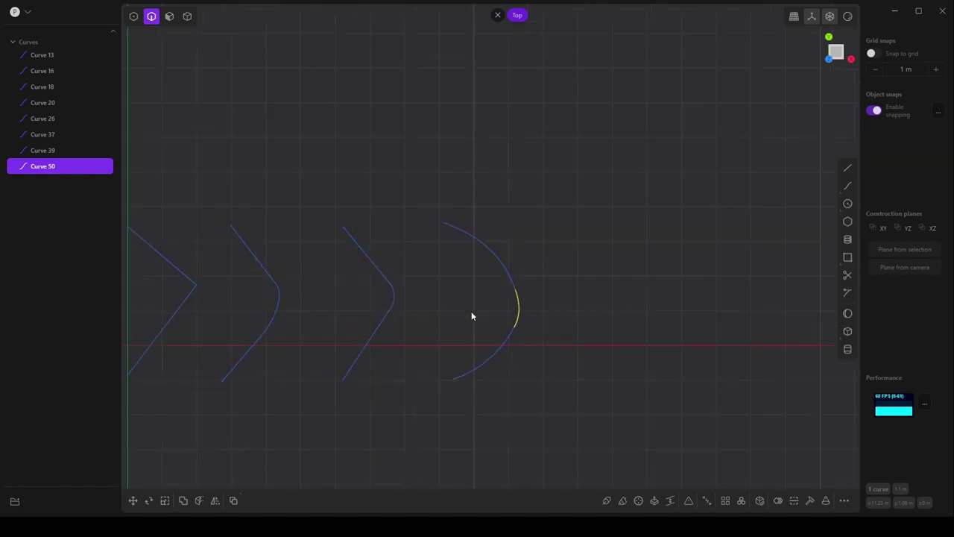
Delete the filleted polyline, the G1 bridge with its two lines, and the sharp-cornered polyline.
click(385, 324)
scroll(389, 325, down, 1)
scroll(389, 325, down, 1)
key(Delete)
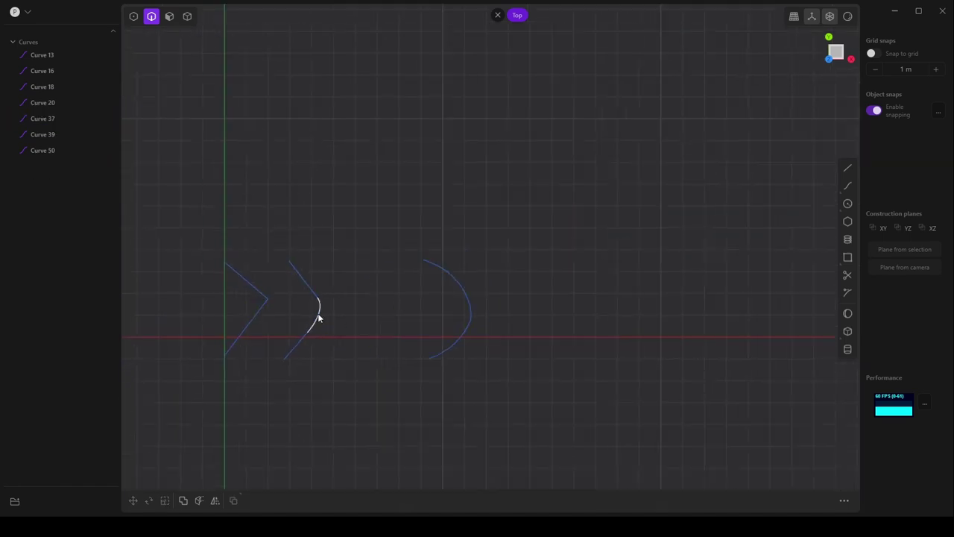
click(313, 317)
key(Delete)
click(309, 286)
key(Delete)
click(303, 346)
key(Delete)
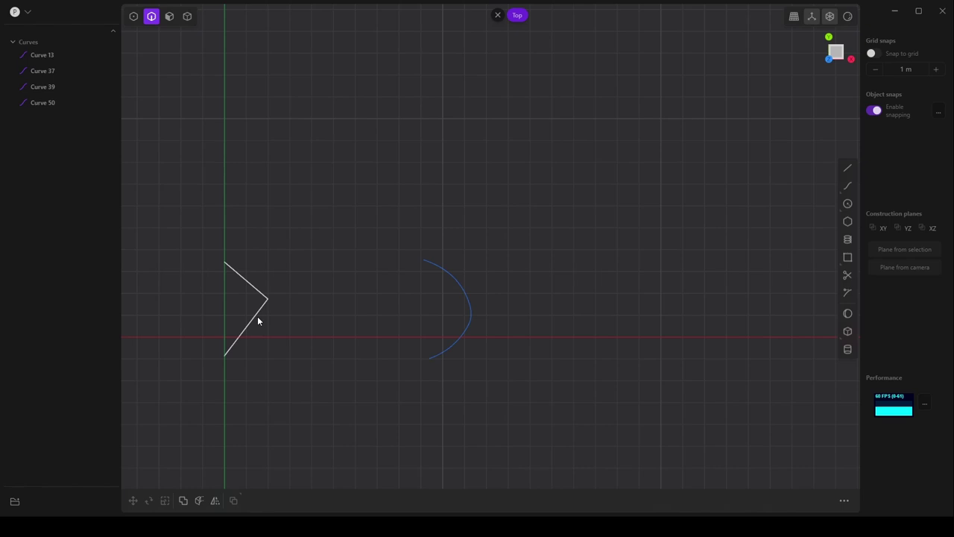
click(257, 316)
key(Delete)
Join the bridging curve with the upper and lower splines into a single curve.
scroll(473, 356, up, 3)
scroll(473, 357, up, 7)
click(459, 304)
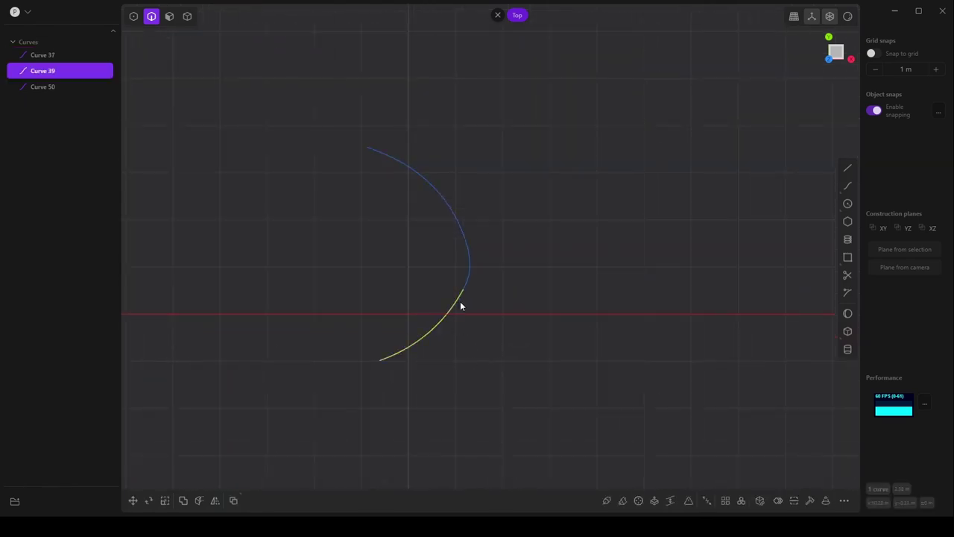
shift+middle_drag(522, 327, 512, 384)
scroll(512, 384, up, 1)
key(Escape)
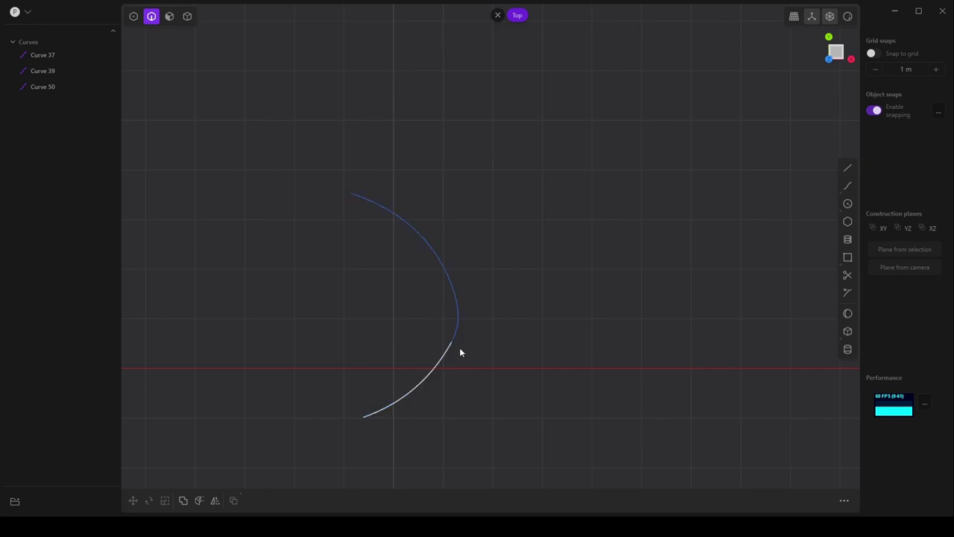
scroll(460, 351, up, 2)
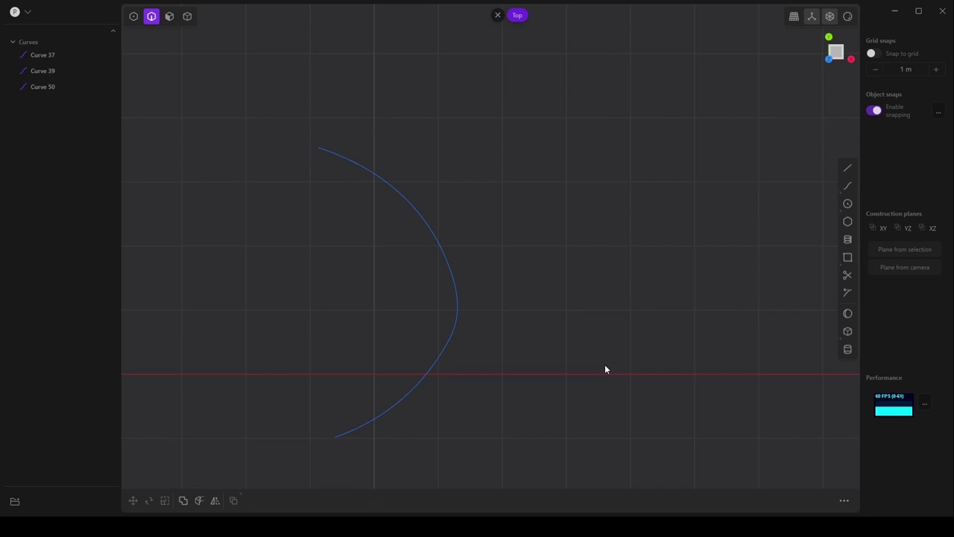
scroll(449, 328, up, 2)
shift+middle_drag(450, 331, 484, 317)
click(492, 281)
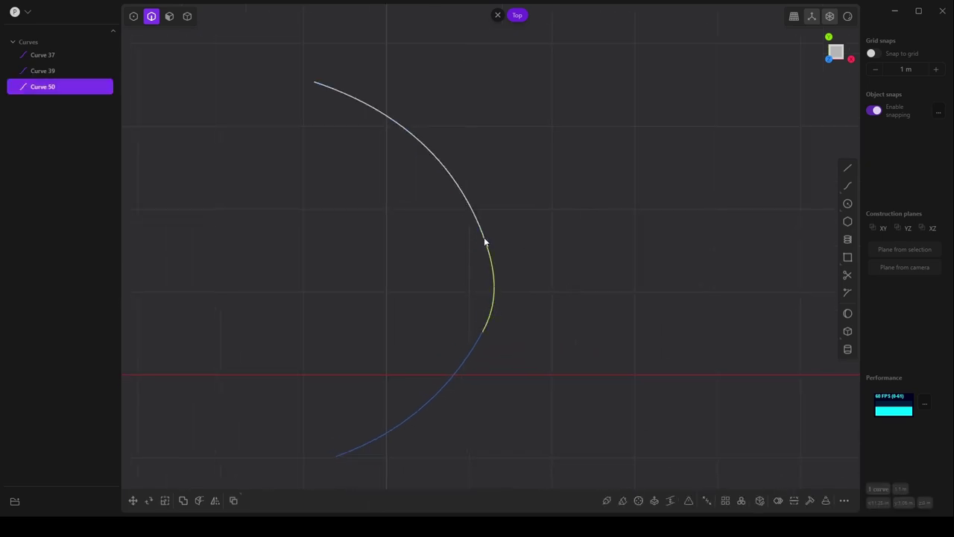
shift+click(484, 239)
shift+click(460, 377)
key(j)
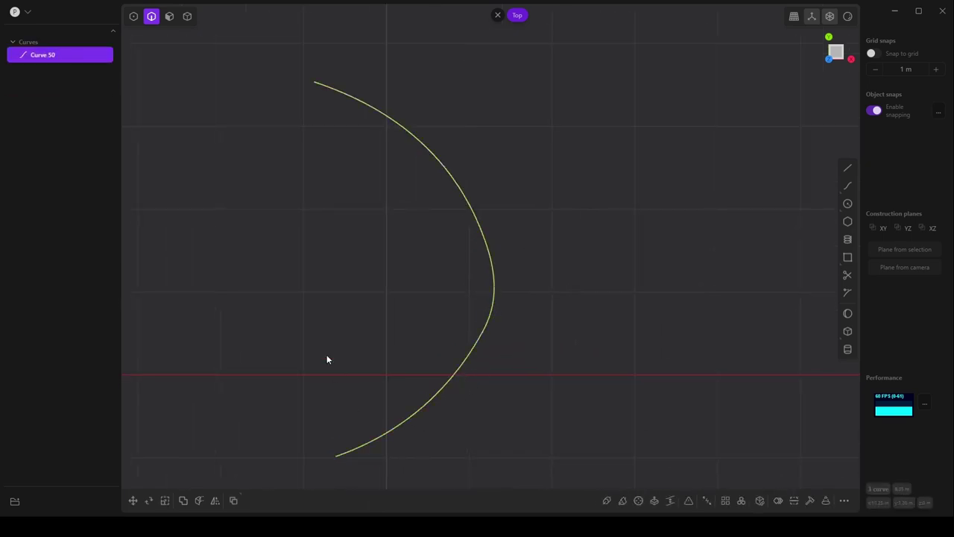
click(325, 357)
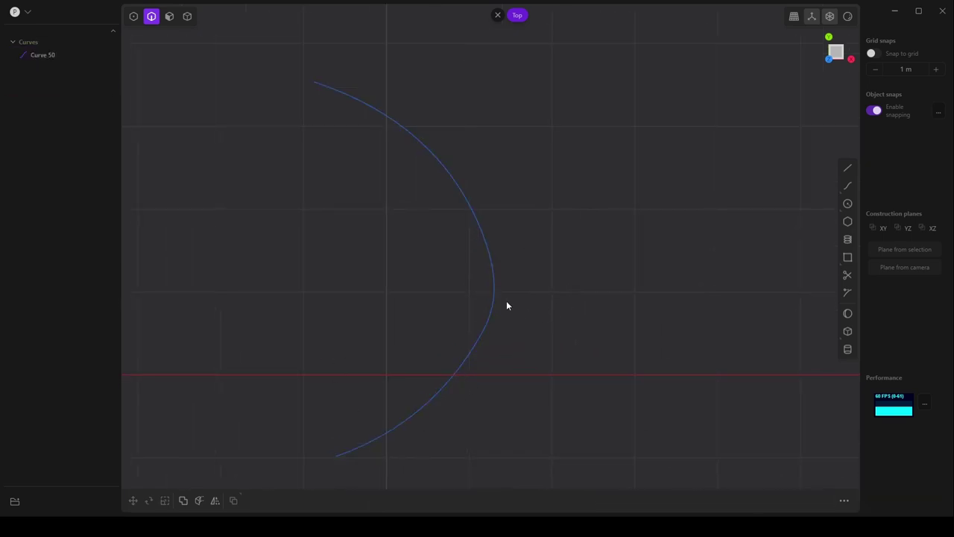
Draw an upright two-point circle of about 0.54 m radius, starting at the joined curve's lower end and extending inward along X.
click(847, 204)
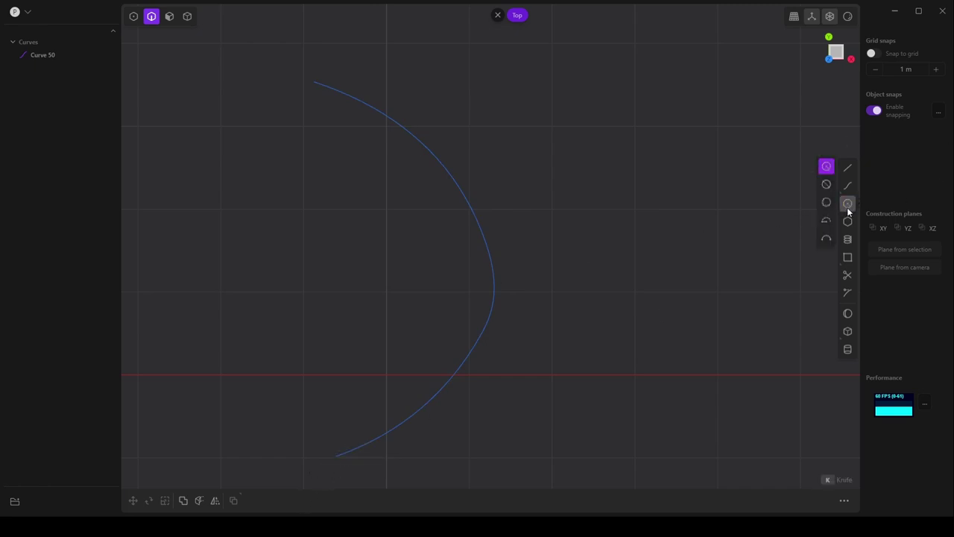
click(827, 183)
click(337, 457)
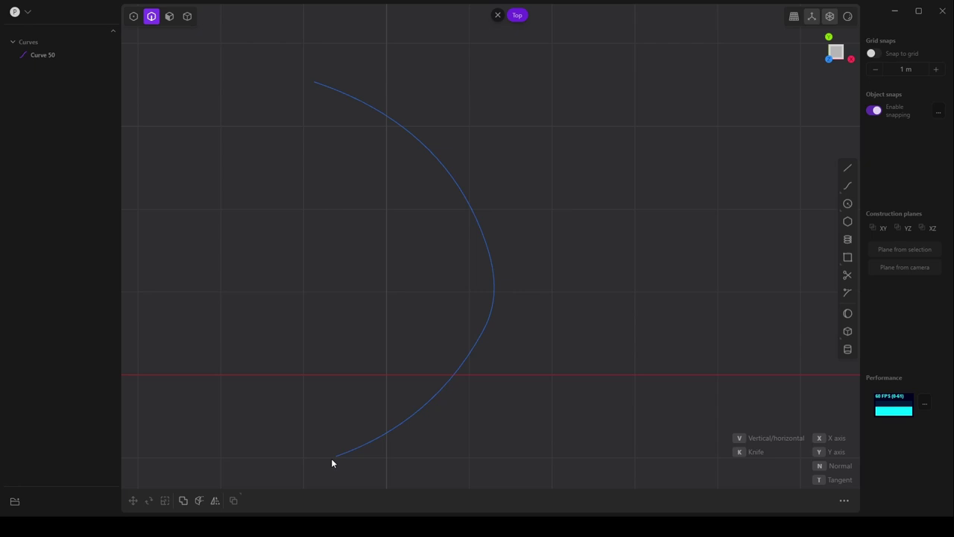
click(247, 457)
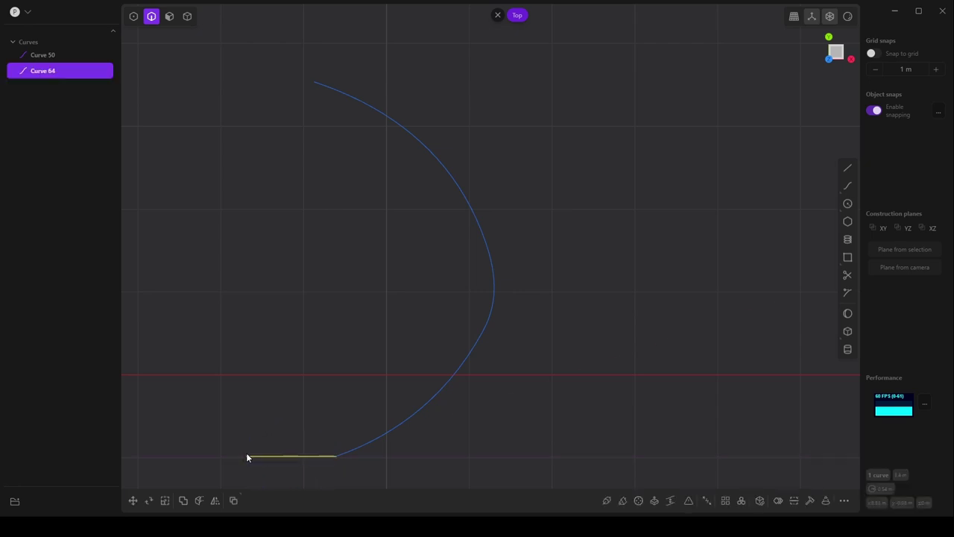
mouse_move(328, 445)
middle_down()
mouse_move(351, 444)
mouse_move(334, 471)
mouse_move(402, 337)
mouse_move(385, 375)
middle_up()
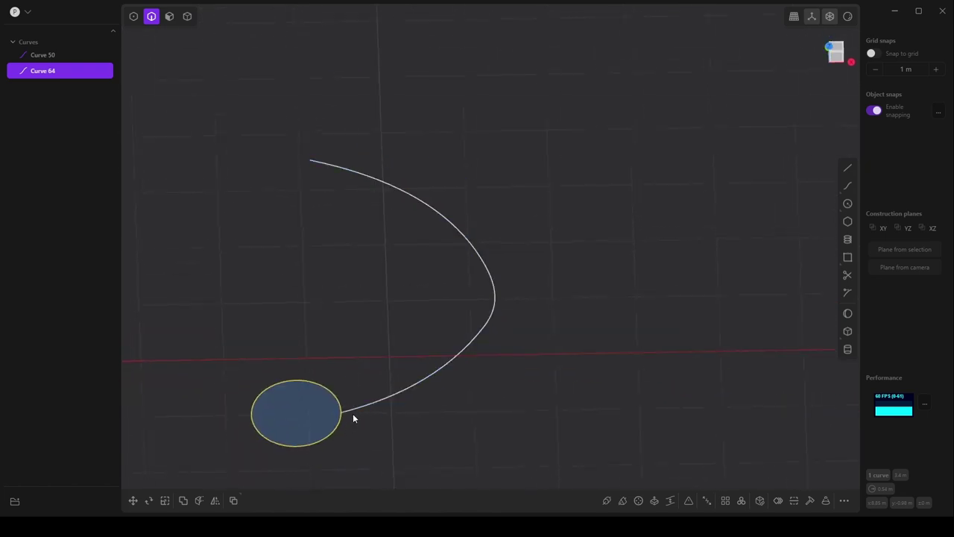
key(KP_7)
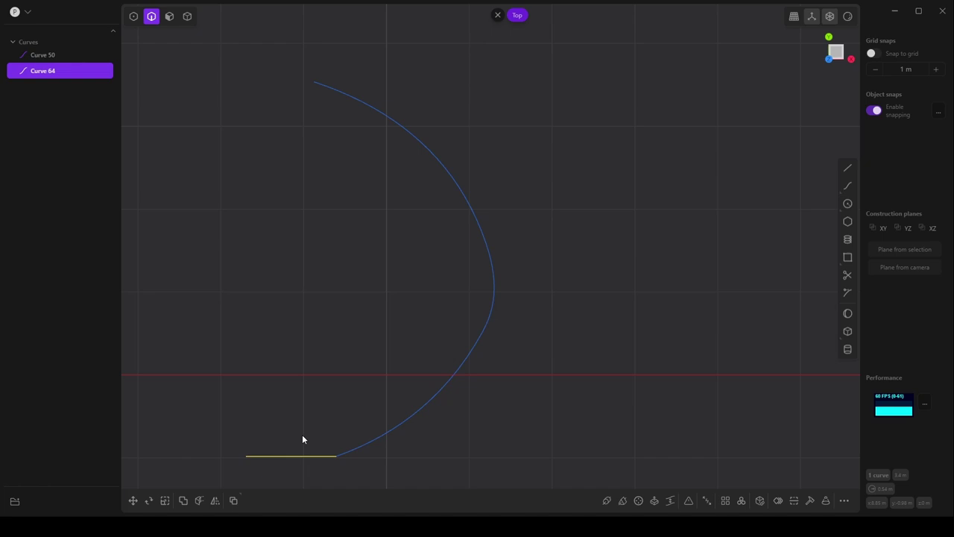
Draw a slightly smaller upright two-point circle from the joined curve's upper end, extending inward along X.
mouse_move(849, 210)
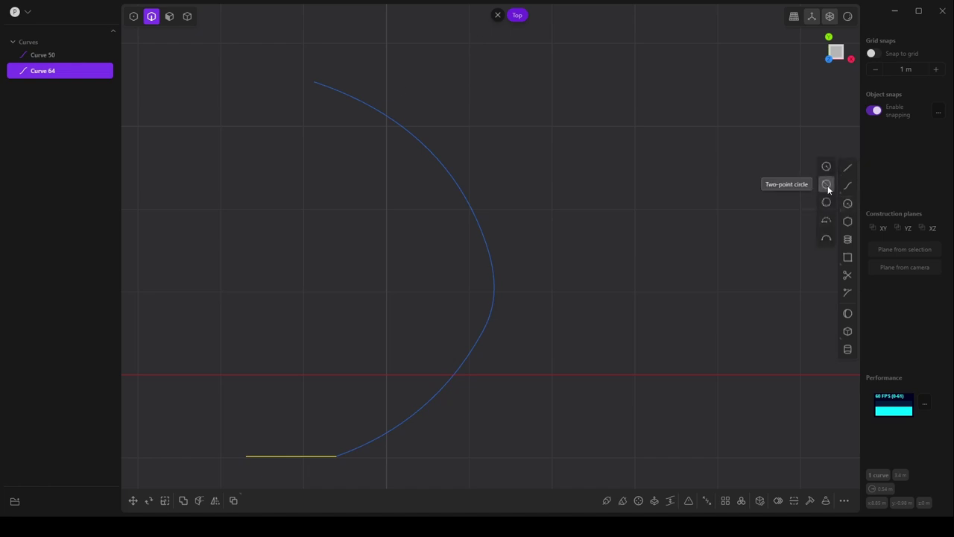
click(827, 185)
click(316, 82)
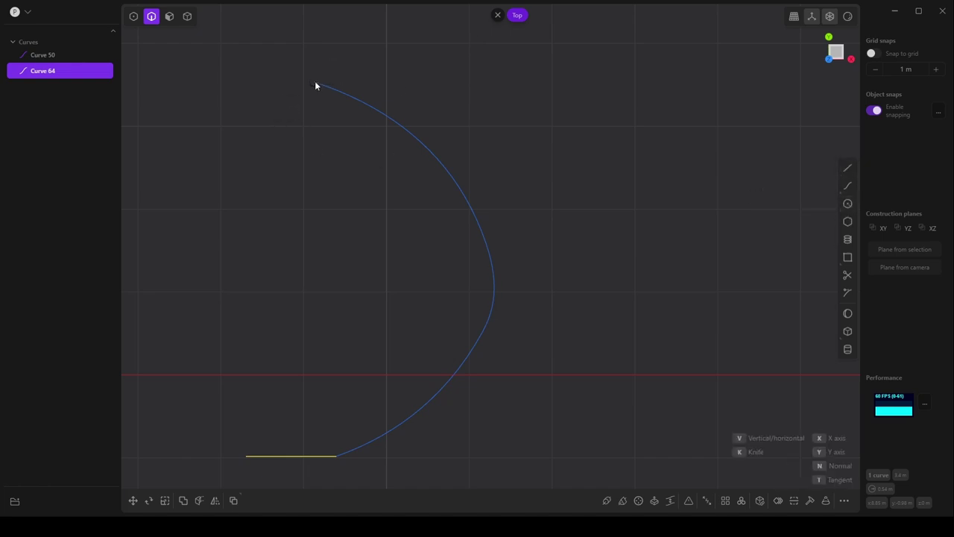
click(236, 82)
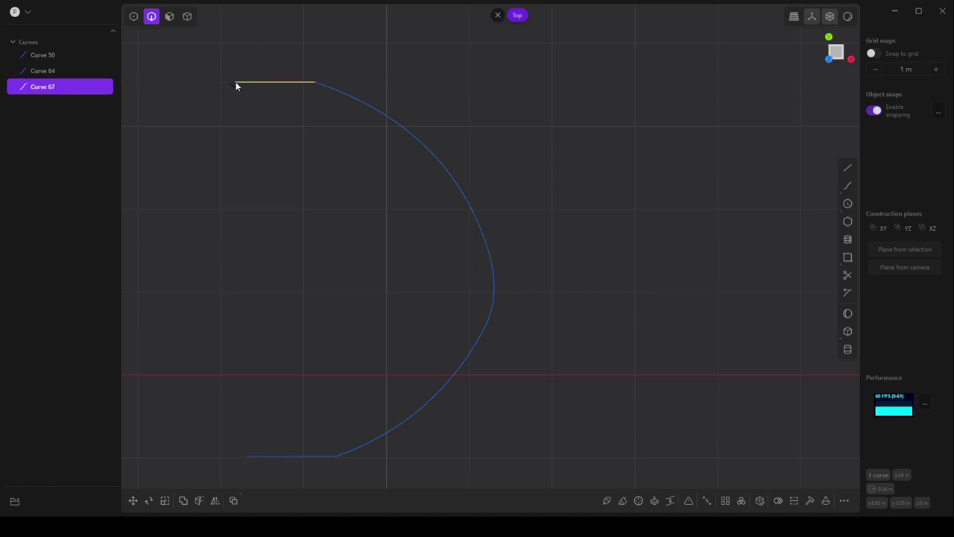
Loft between the two circles with the joined curve as guide, inspect the resulting surface, and undo the loft.
click(291, 456)
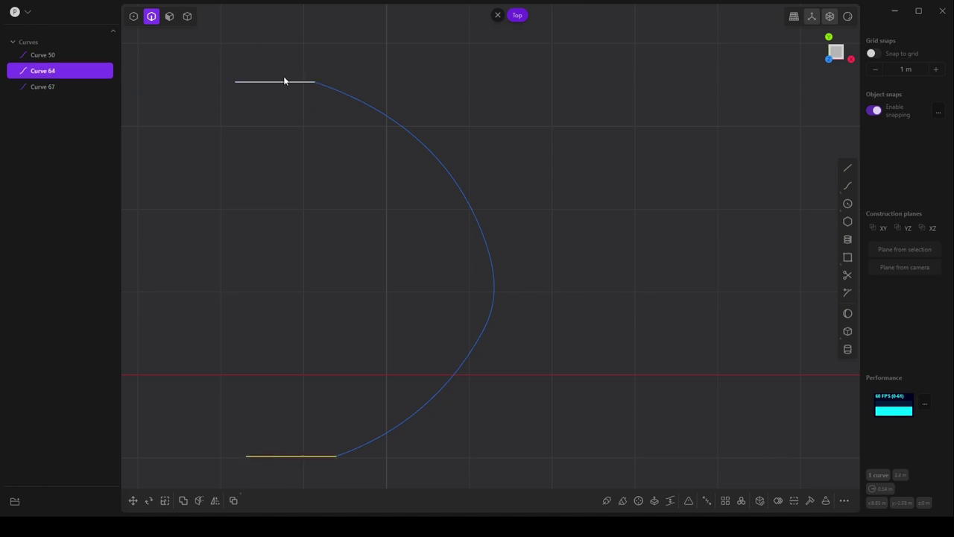
shift+click(283, 82)
key(l)
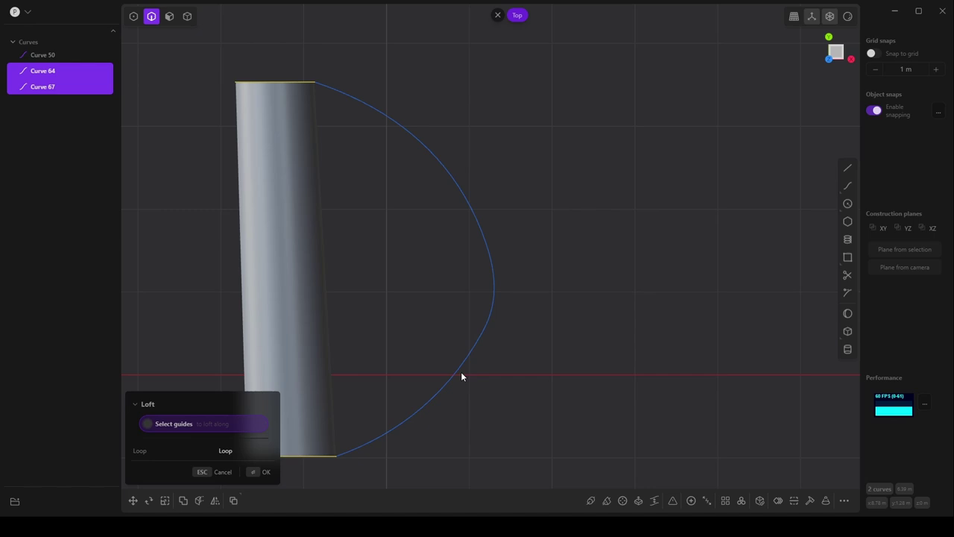
click(460, 370)
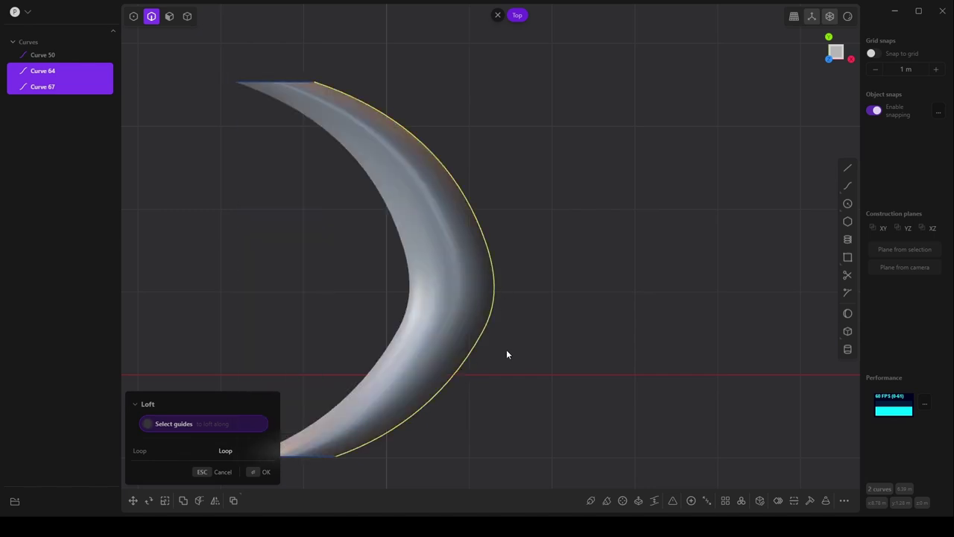
shift+middle_drag(441, 312, 501, 302)
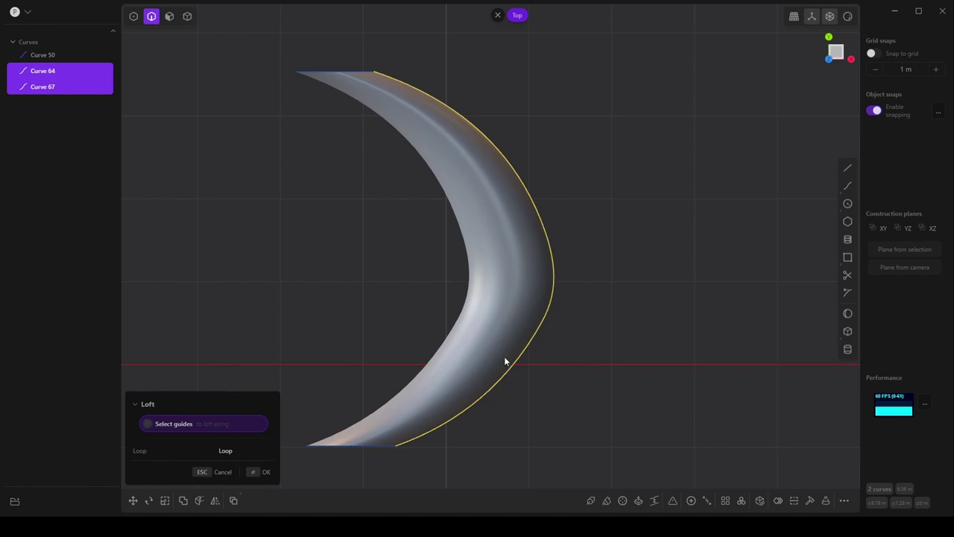
scroll(494, 375, down, 5)
shift+middle_drag(498, 367, 486, 316)
scroll(493, 346, down, 4)
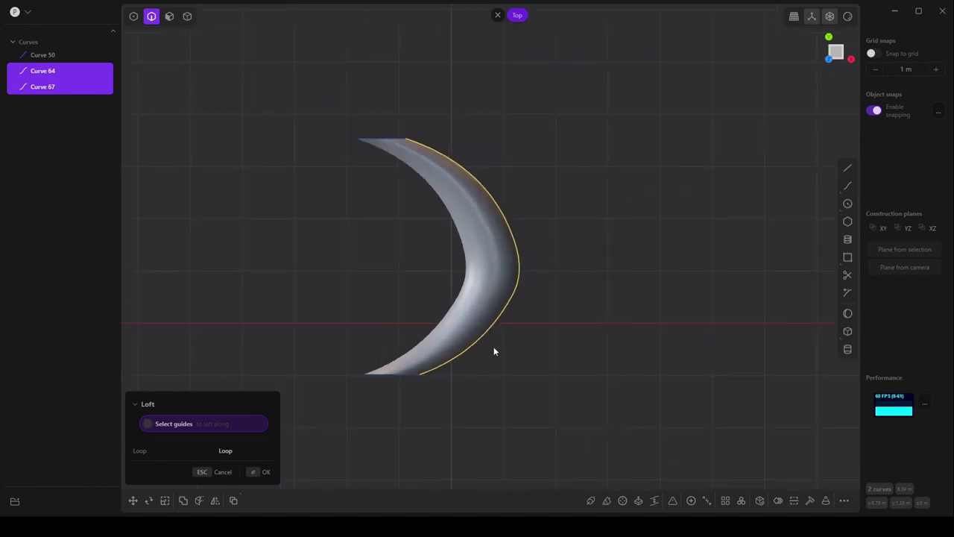
scroll(493, 346, up, 4)
click(255, 472)
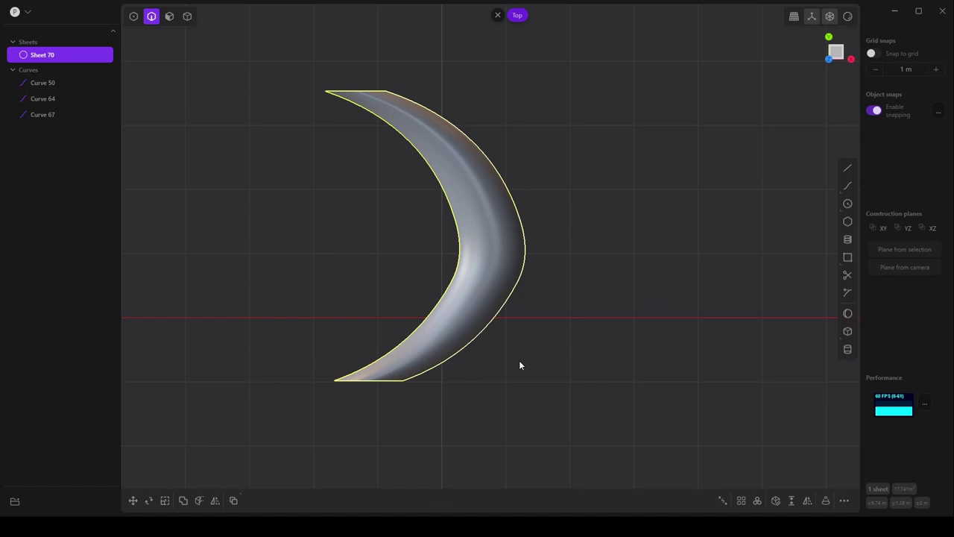
key(ctrl+z)
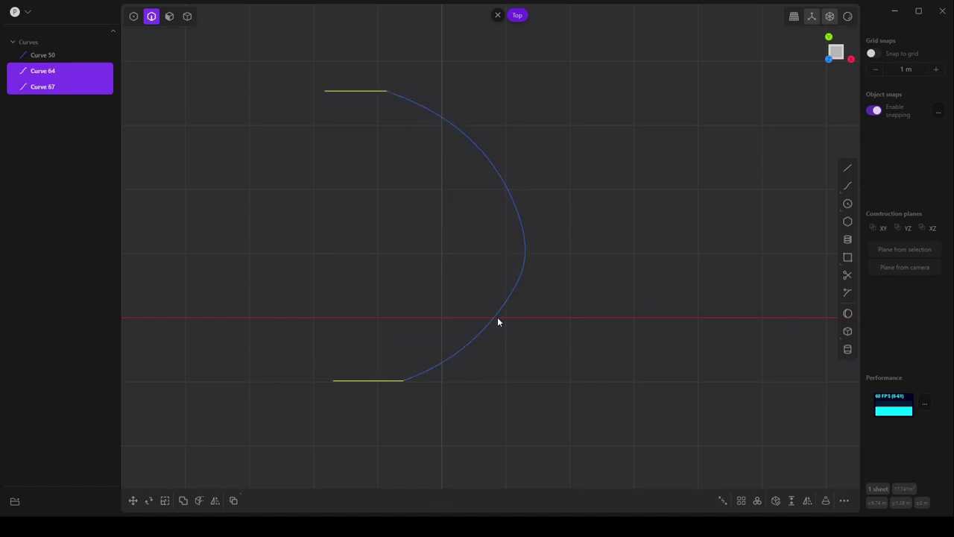
Select the joined curve and show its control points.
click(498, 319)
key(5)
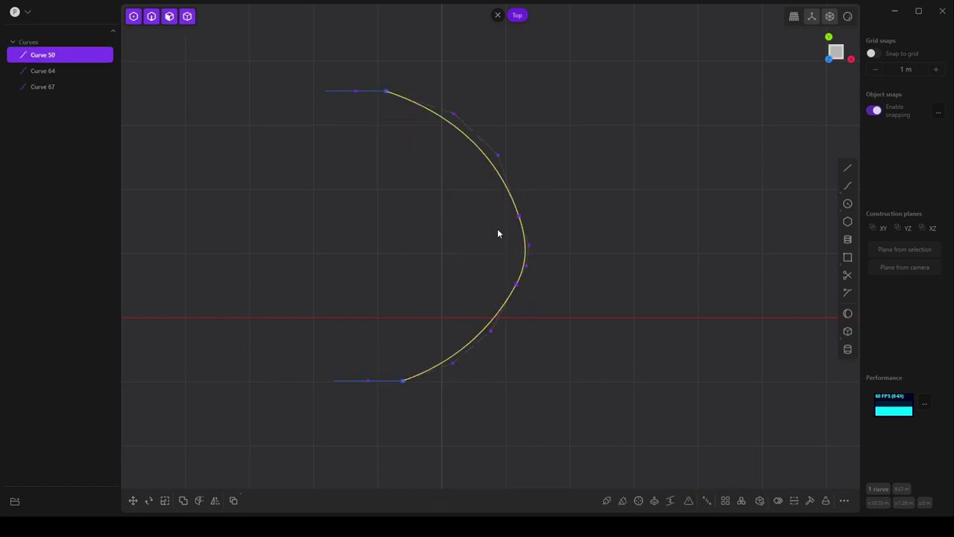
Try deleting the control points along the middle section of the joined curve, and undo the deletion.
drag(498, 234, 580, 308)
key(Delete)
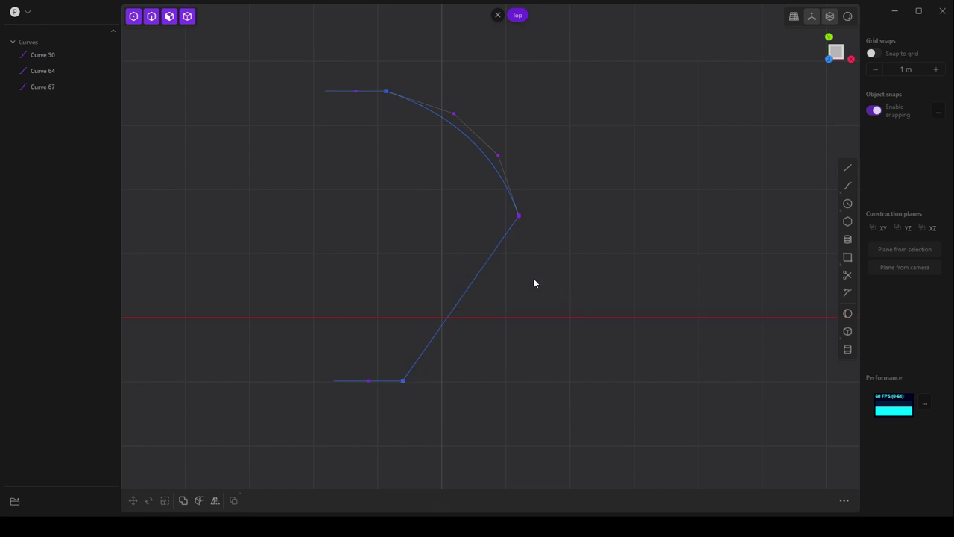
key(ctrl+z)
Delete the whole joined guide curve, keeping the two circles.
click(187, 17)
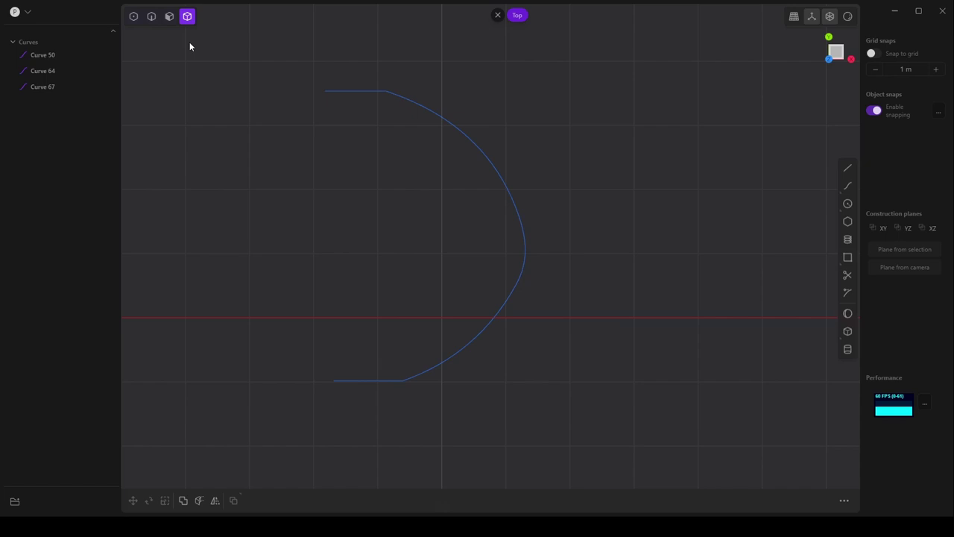
click(152, 16)
click(520, 313)
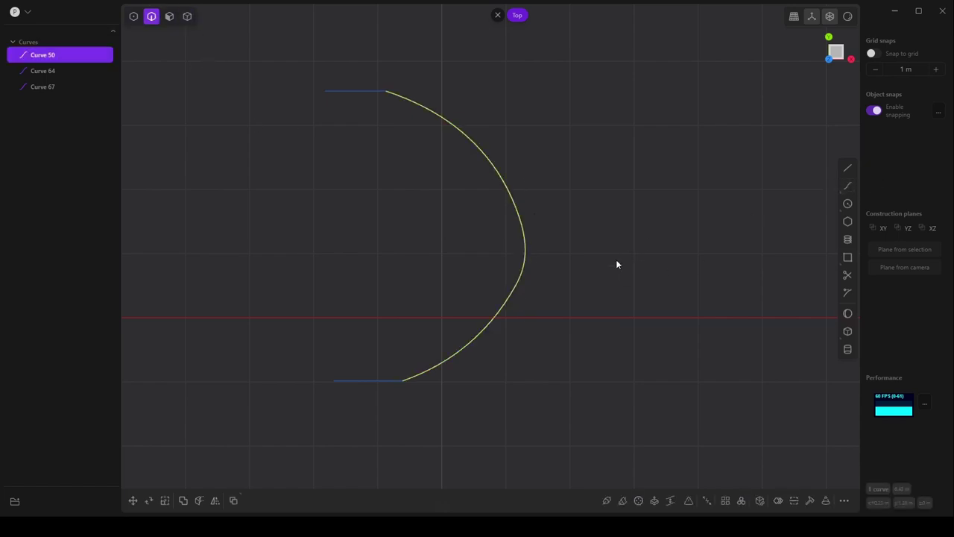
key(Delete)
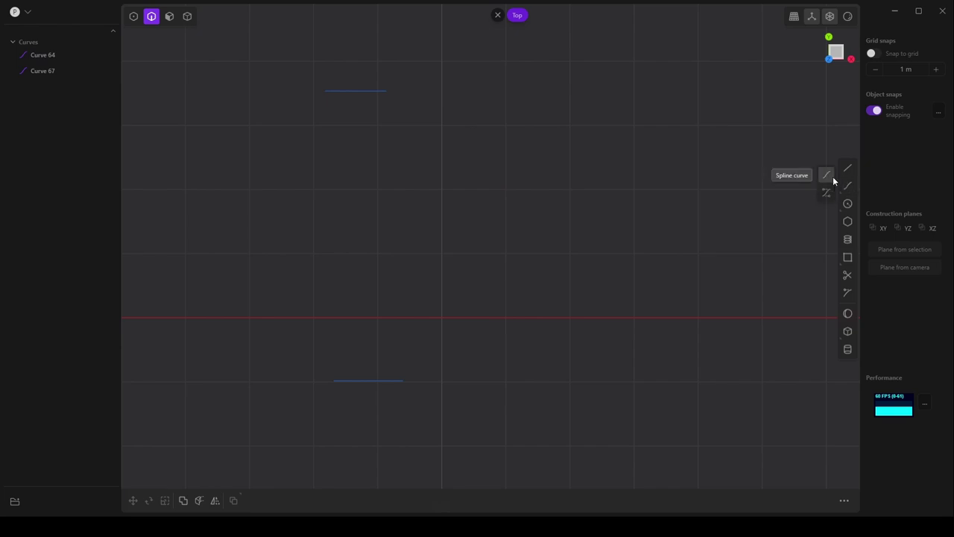
Draw a three-point spline about 2.6 m long from the upper circle's outer end, curving outward and down.
click(828, 176)
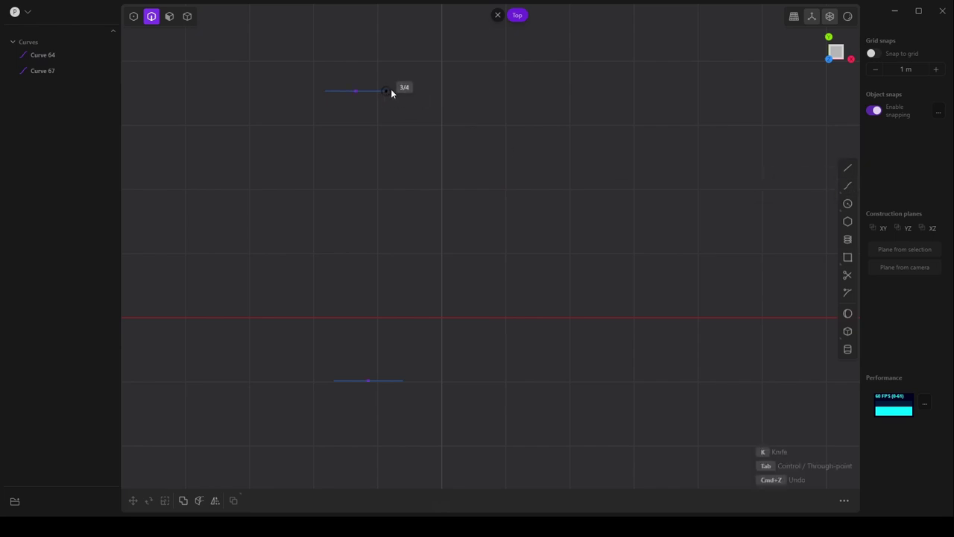
click(386, 92)
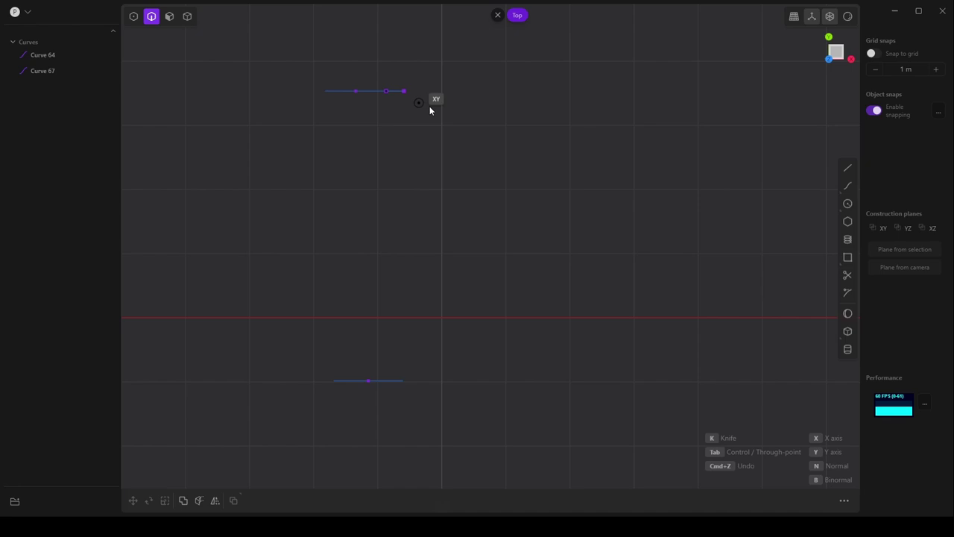
click(463, 146)
double_click(500, 206)
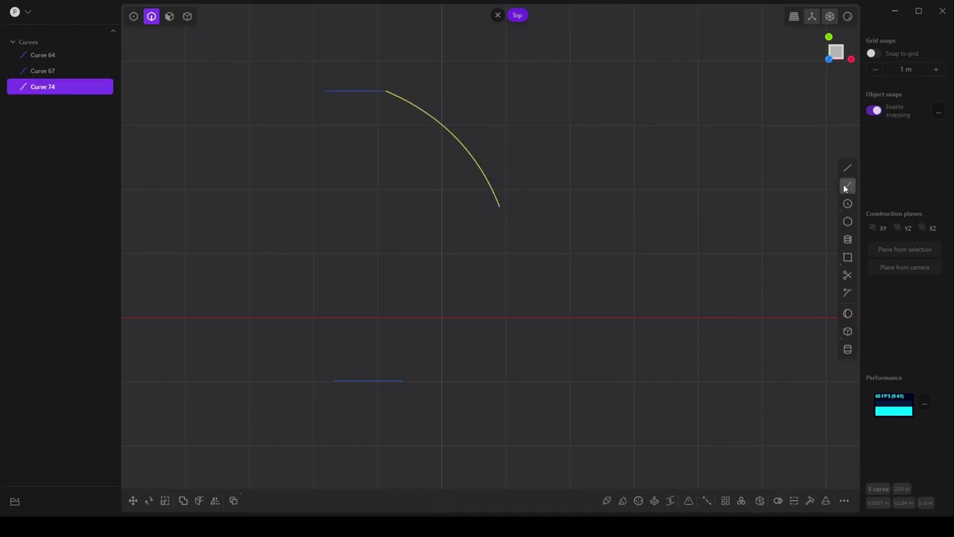
Draw a three-point spline about 1.9 m long from the lower circle's outer end, curving up to the X axis.
click(827, 192)
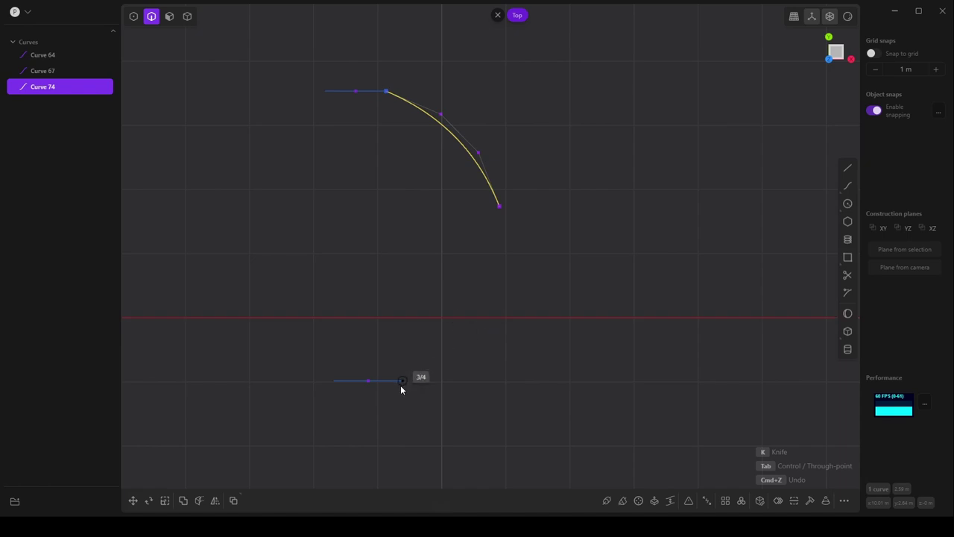
click(402, 380)
click(460, 352)
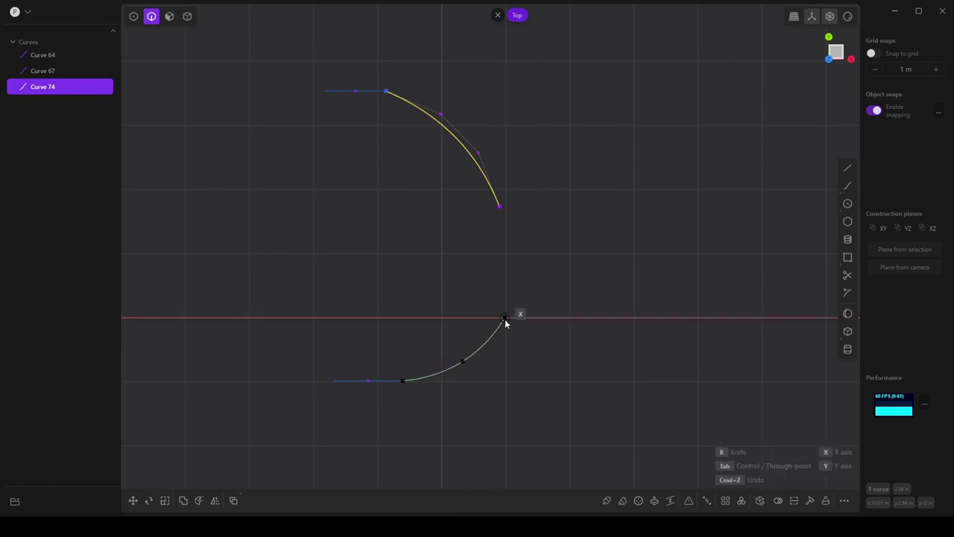
double_click(505, 319)
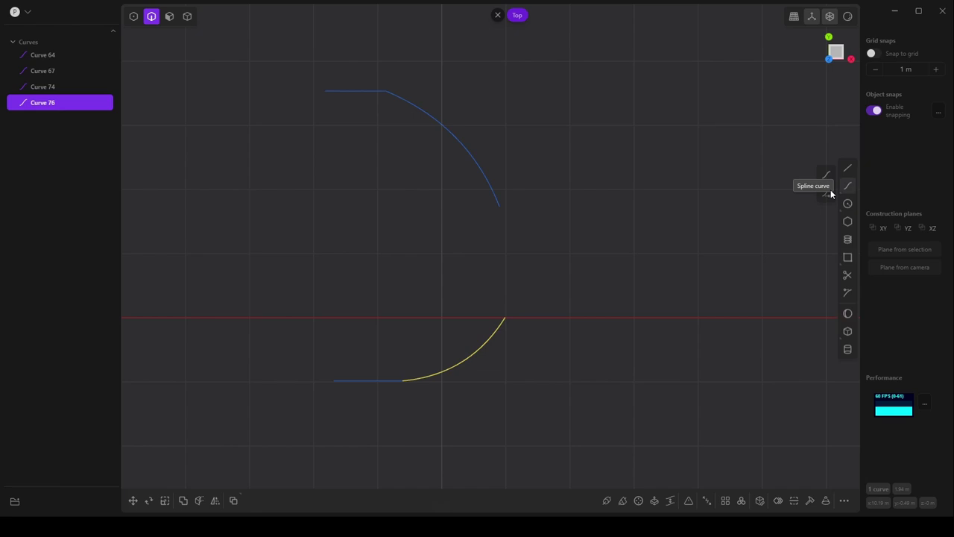
Bridge the splines with a control-point curve about 1.8 m long, its middle point placed on the lower spline's tangent.
click(828, 193)
click(504, 320)
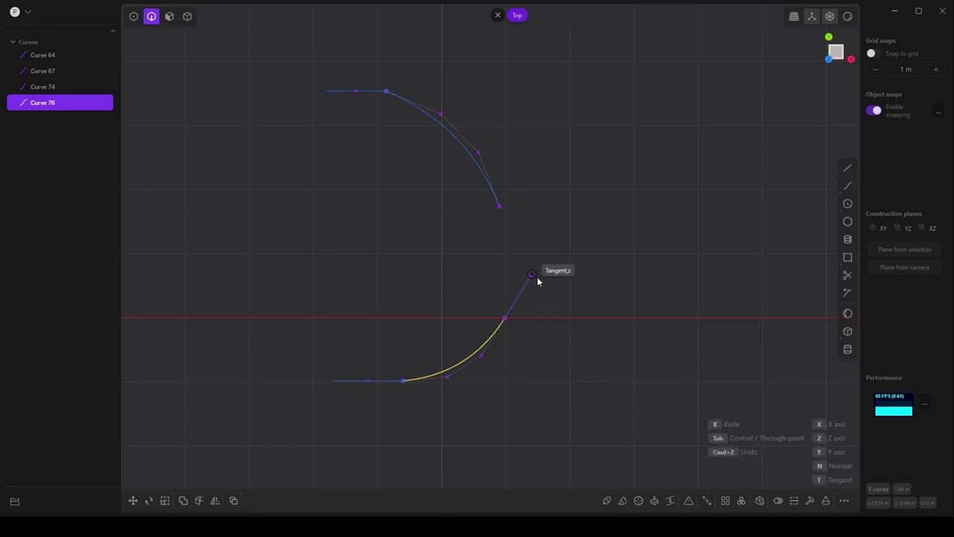
click(531, 277)
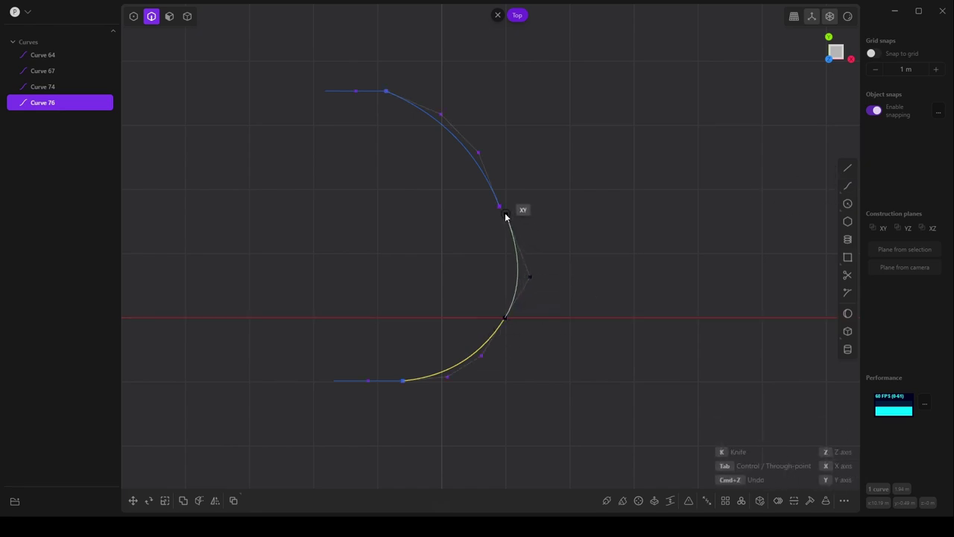
click(500, 206)
right_click(558, 287)
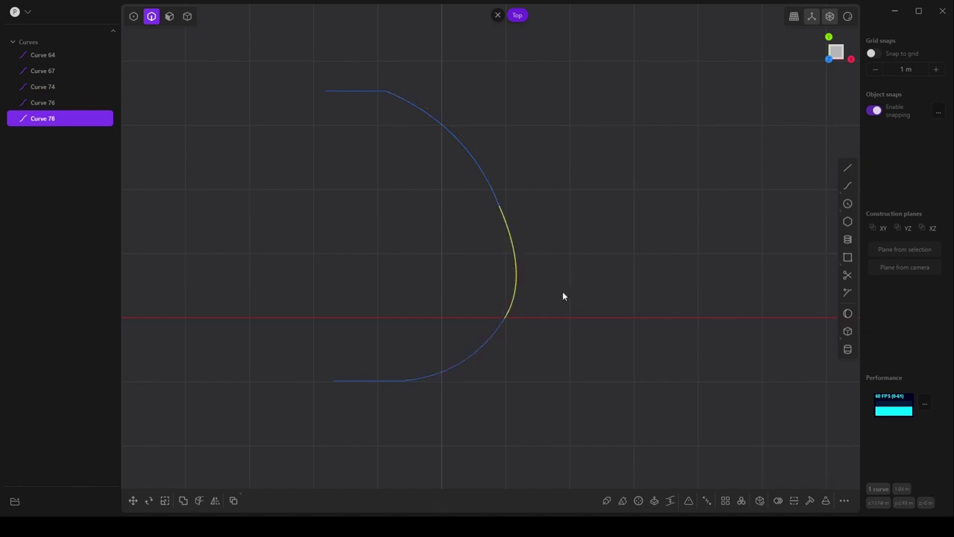
Move the bridging curve's middle control point slightly inward along X.
scroll(562, 297, up, 4)
click(134, 15)
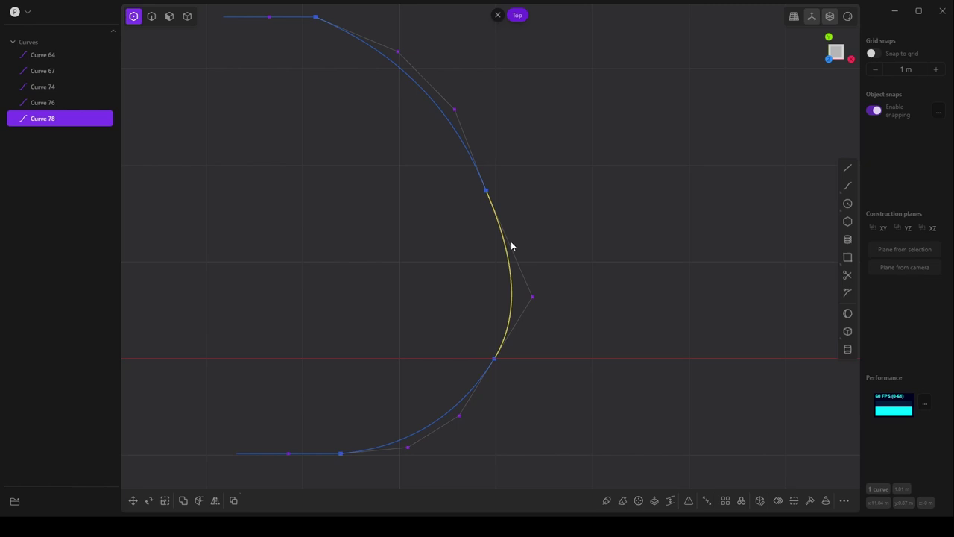
drag(515, 287, 555, 318)
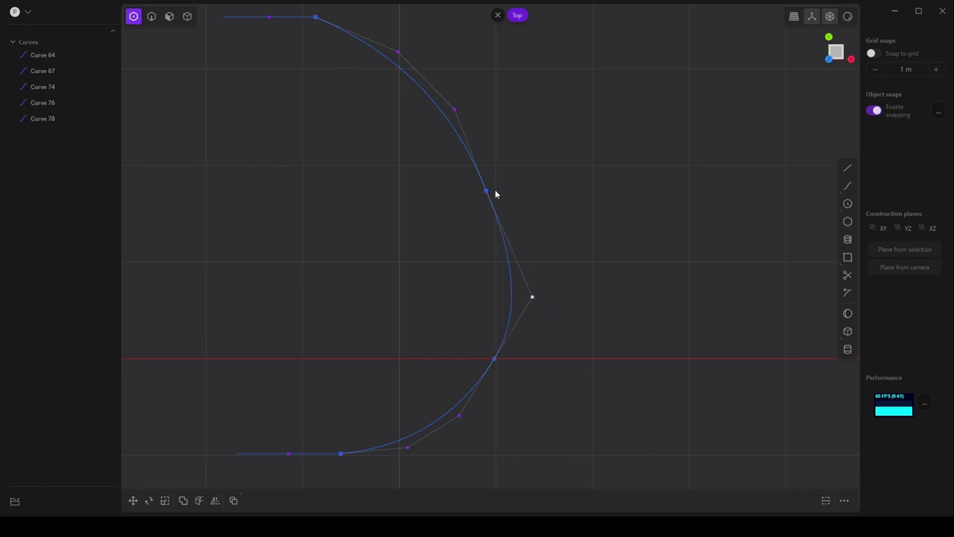
click(132, 500)
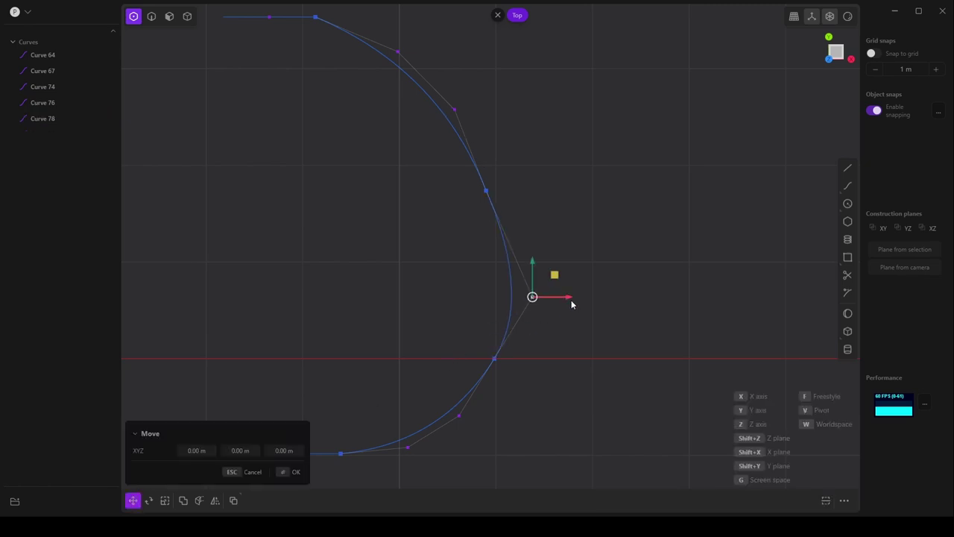
drag(571, 301, 562, 298)
click(291, 471)
Join the upper spline, the bridging curve and the lower spline into a single curve.
scroll(399, 395, down, 2)
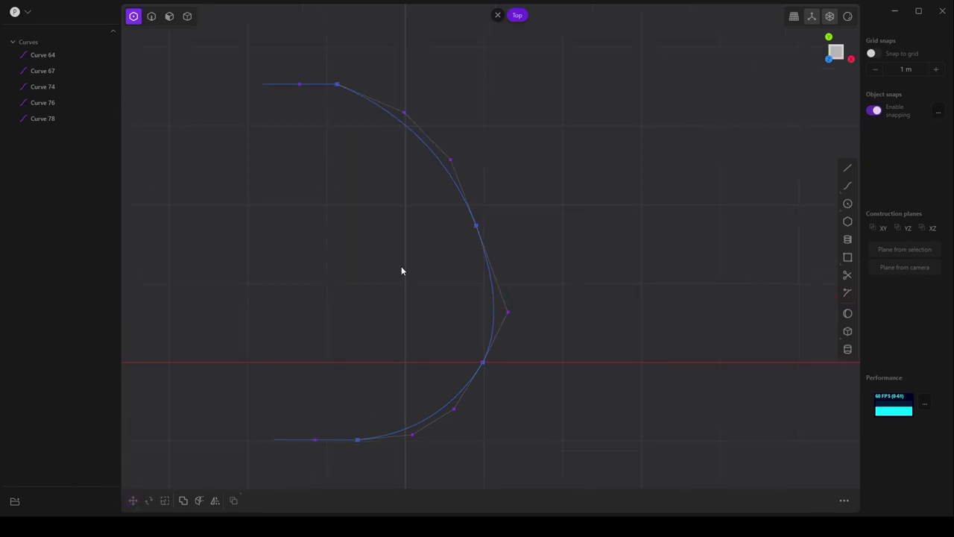
click(151, 16)
click(496, 324)
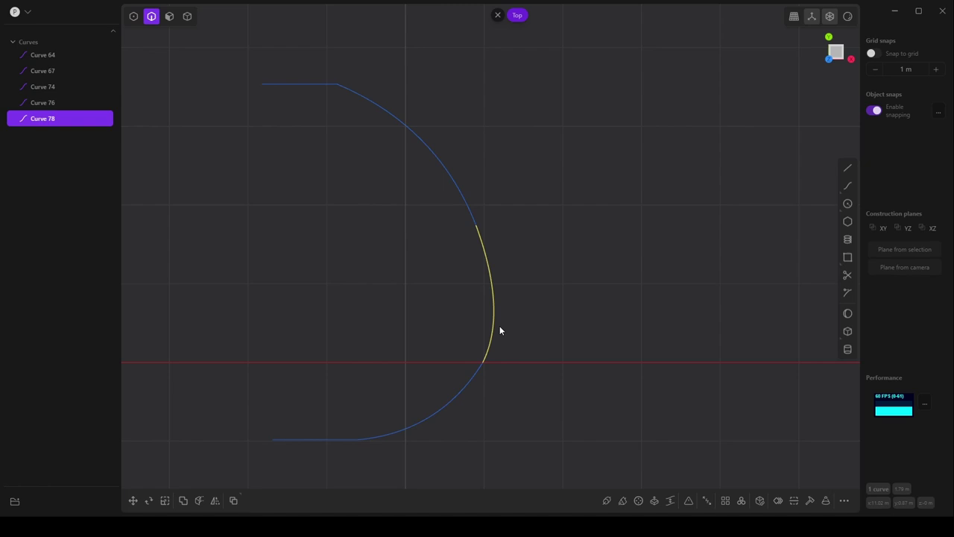
click(456, 192)
click(465, 400)
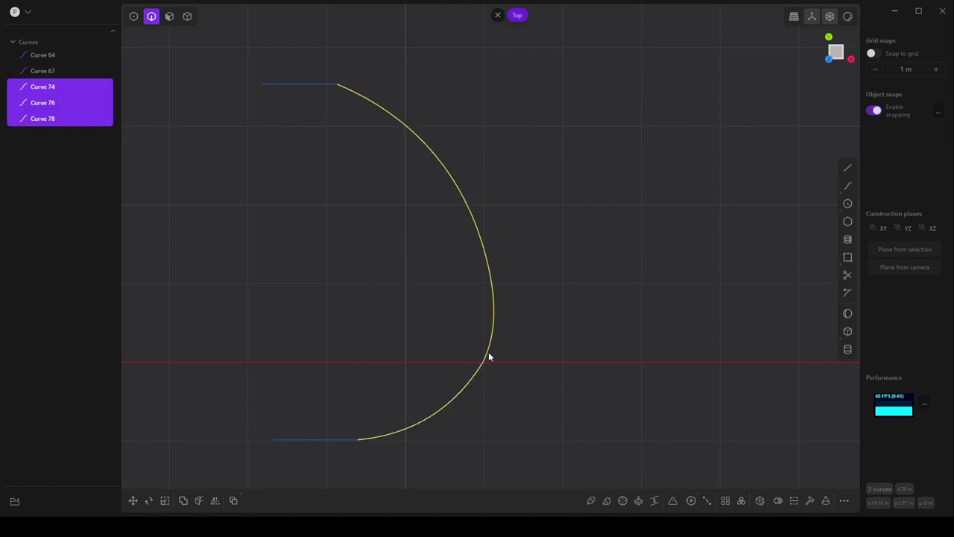
key(shift+l)
click(315, 440)
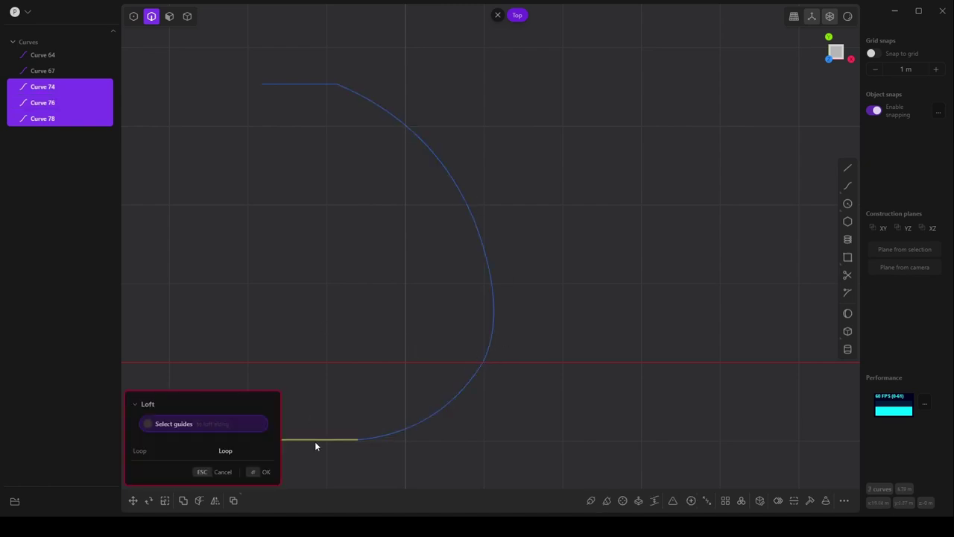
click(485, 347)
click(469, 206)
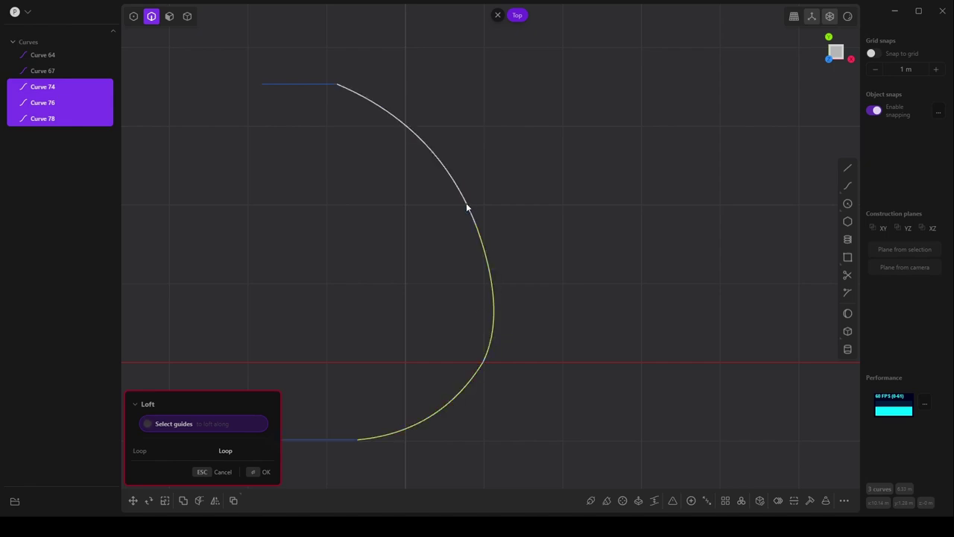
click(266, 471)
Try to loft between the two circles with the joined curve as guide, and examine the guide from an oblique angle.
click(333, 440)
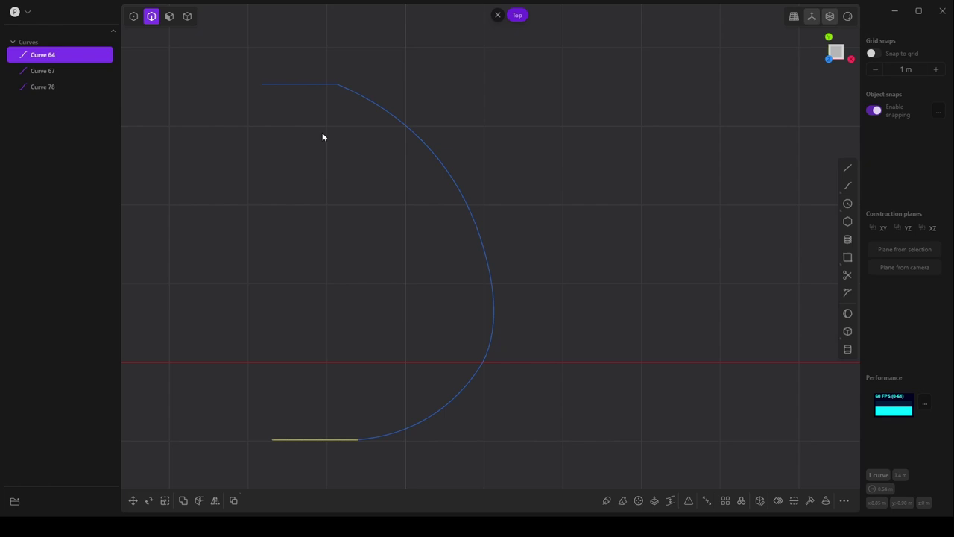
shift+click(314, 84)
key(l)
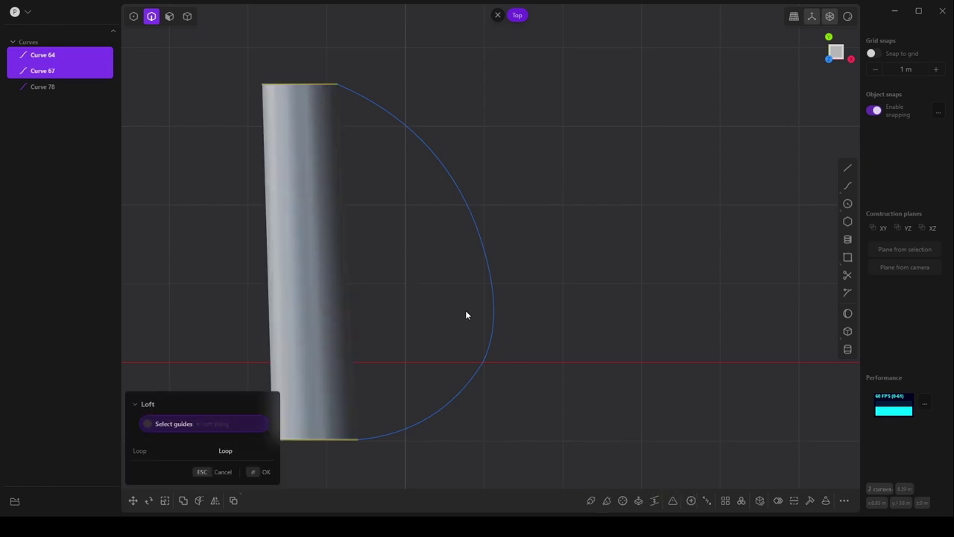
click(490, 314)
middle_drag(492, 178, 548, 260)
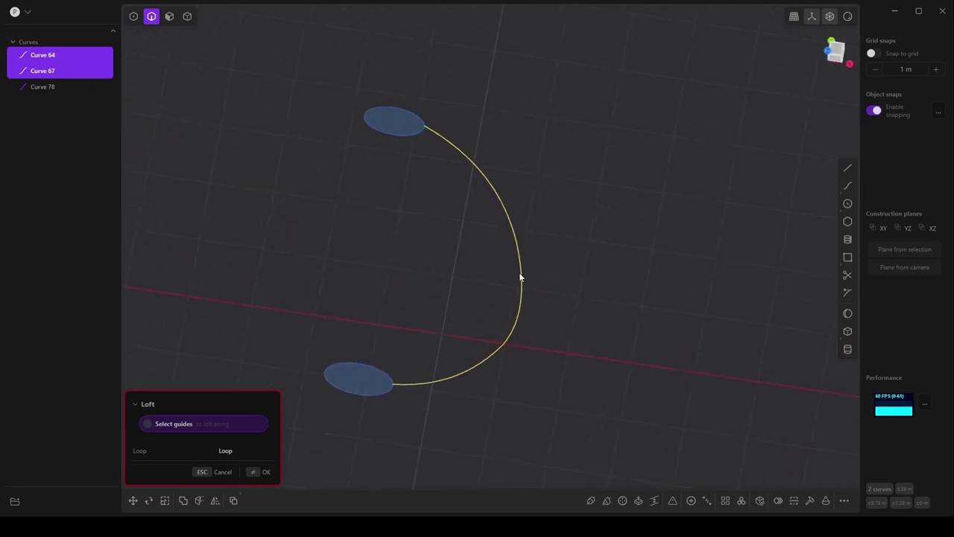
middle_drag(476, 291, 452, 297)
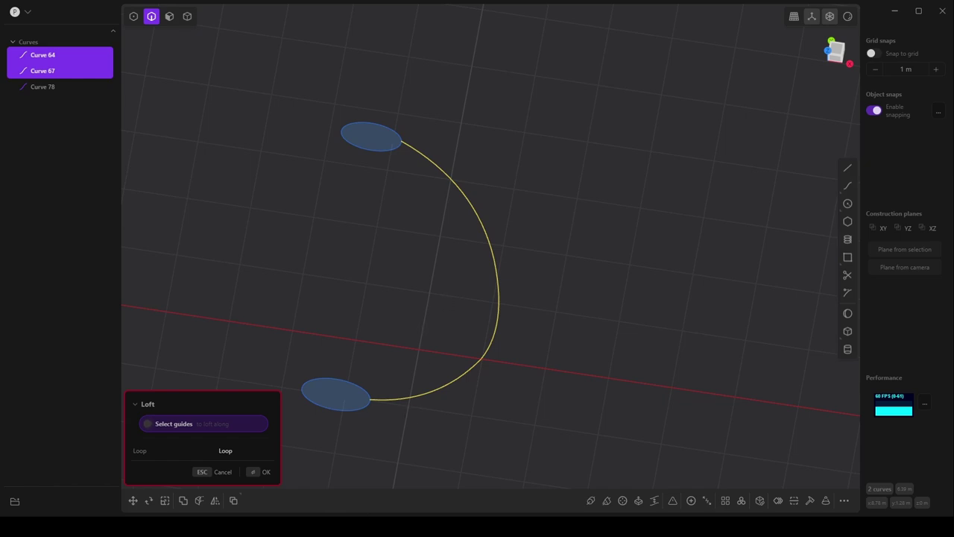
middle_drag(414, 190, 475, 316)
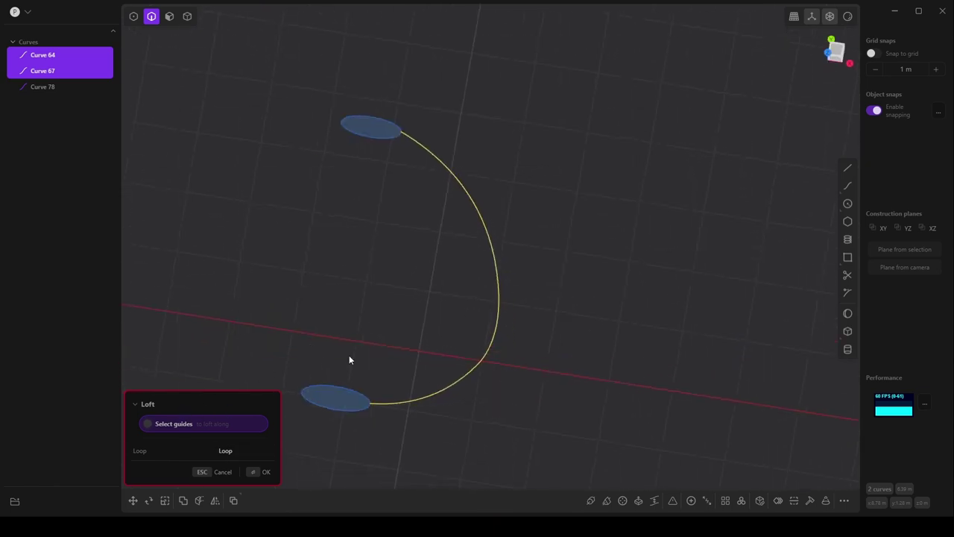
middle_drag(415, 330, 466, 395)
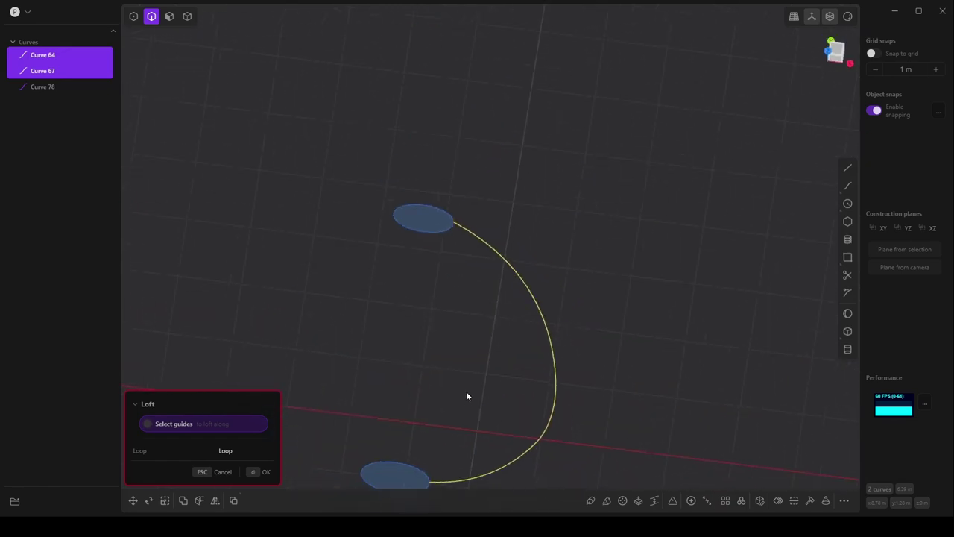
middle_drag(479, 304, 466, 300)
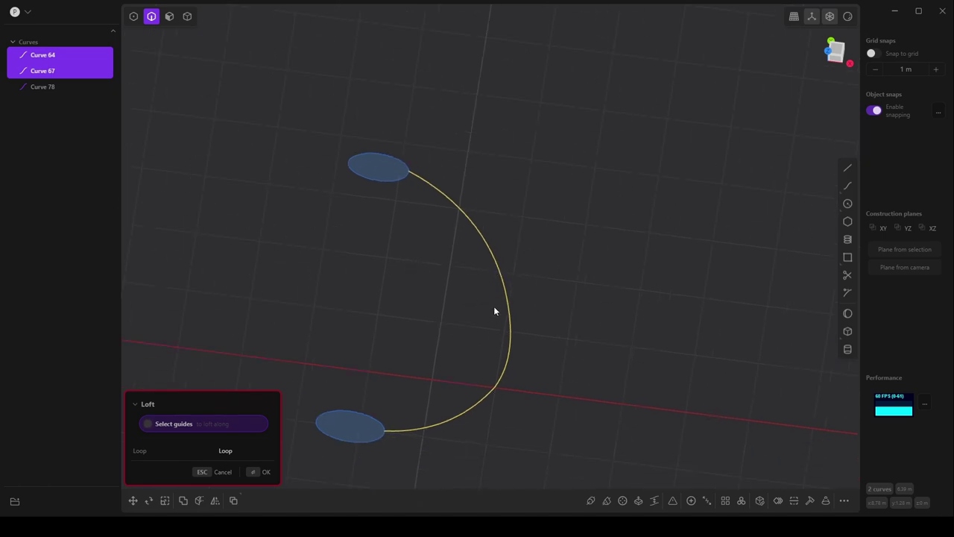
middle_drag(502, 307, 489, 322)
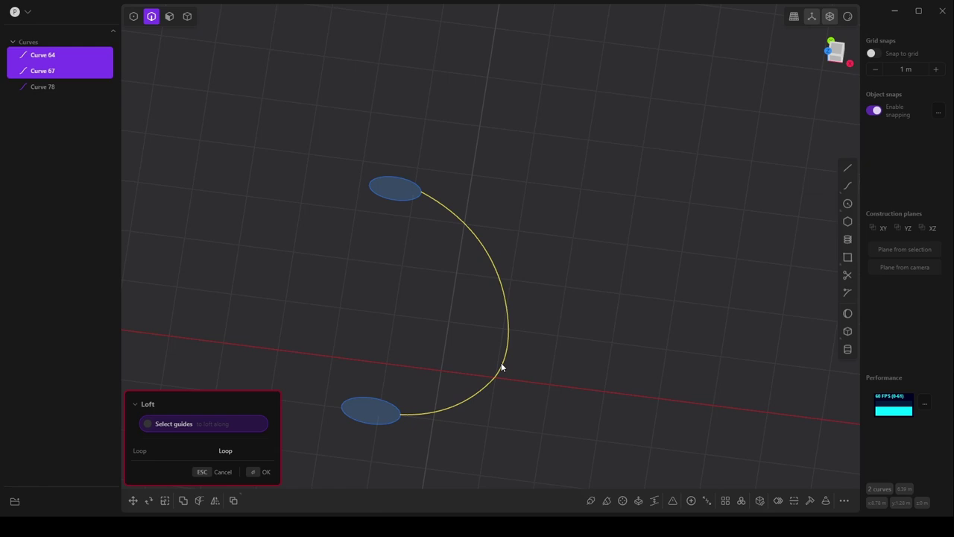
Delete the joined guide curve while keeping both circles.
key(Delete)
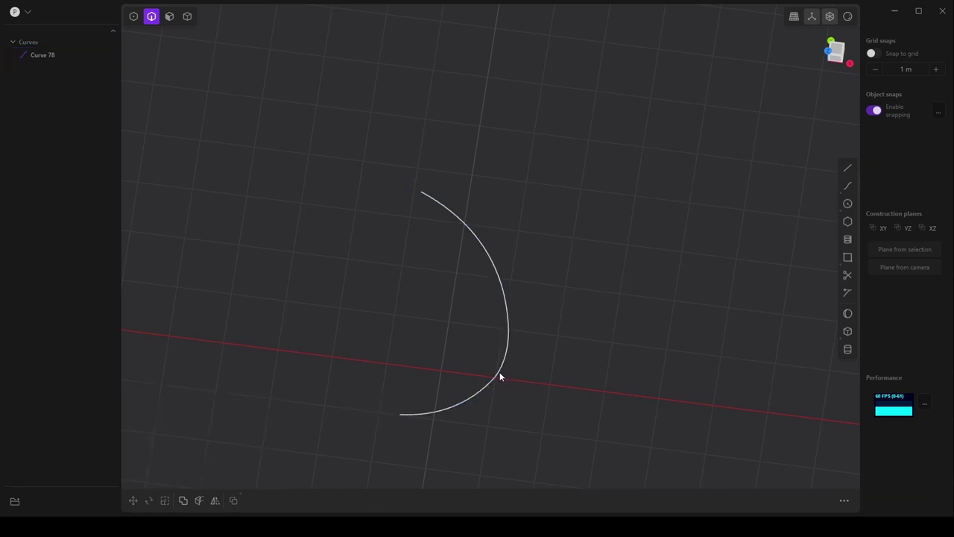
key(ctrl+z)
click(493, 380)
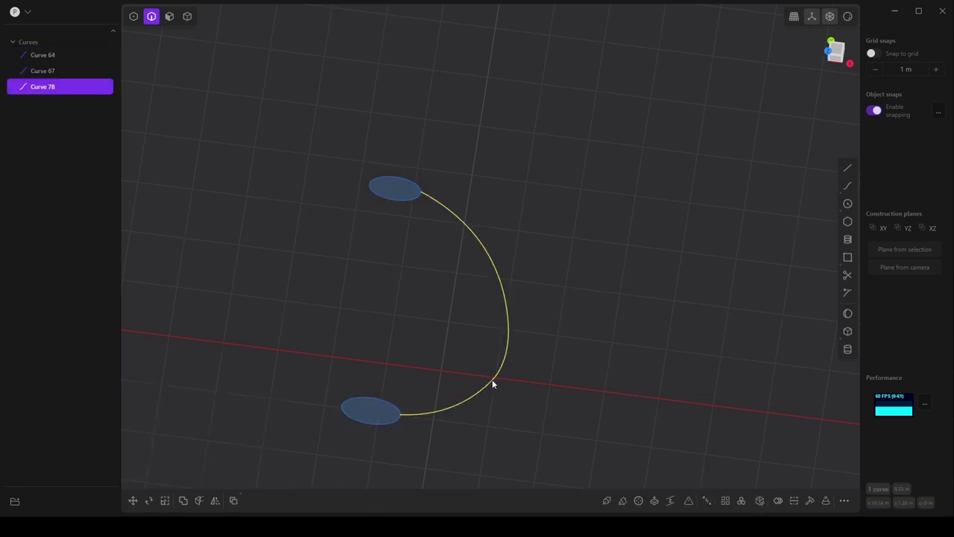
key(Delete)
From the top view, draw a straight line about 2.4 m long from the lower circle's outer end, slanting upward and outward.
key(KP_7)
click(847, 169)
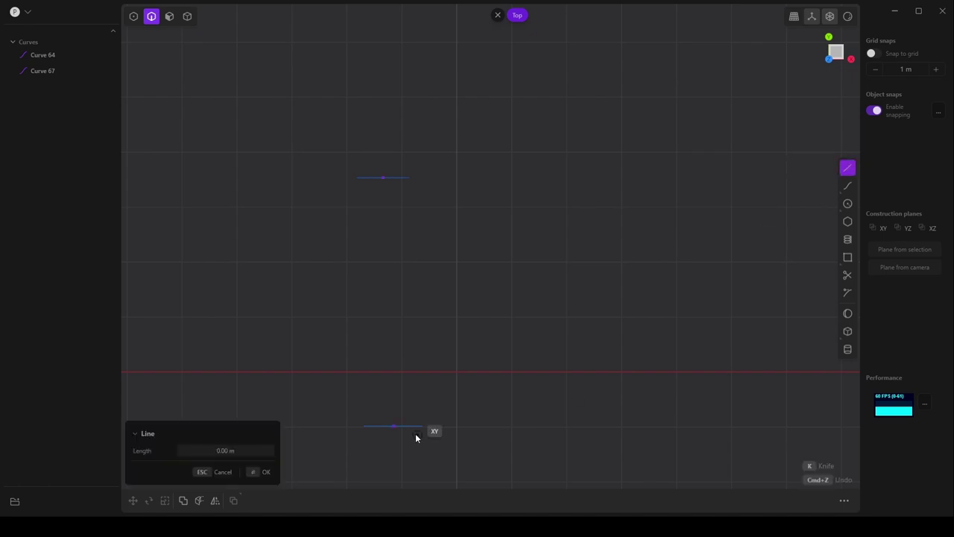
click(423, 426)
click(496, 319)
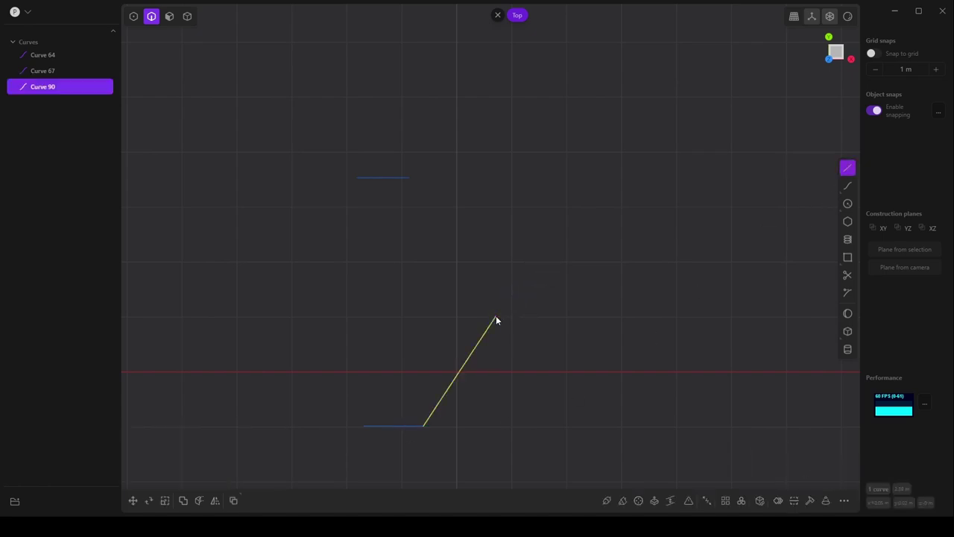
Draw a straight line about 2 m long from the upper circle's outer end, slanting down and outward at about 45 degrees.
click(848, 168)
click(409, 177)
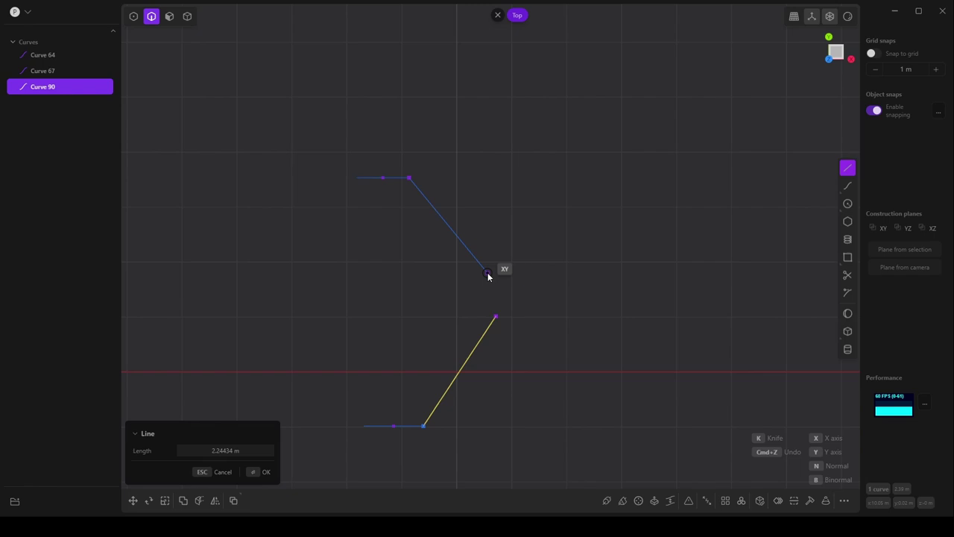
click(486, 256)
key(Escape)
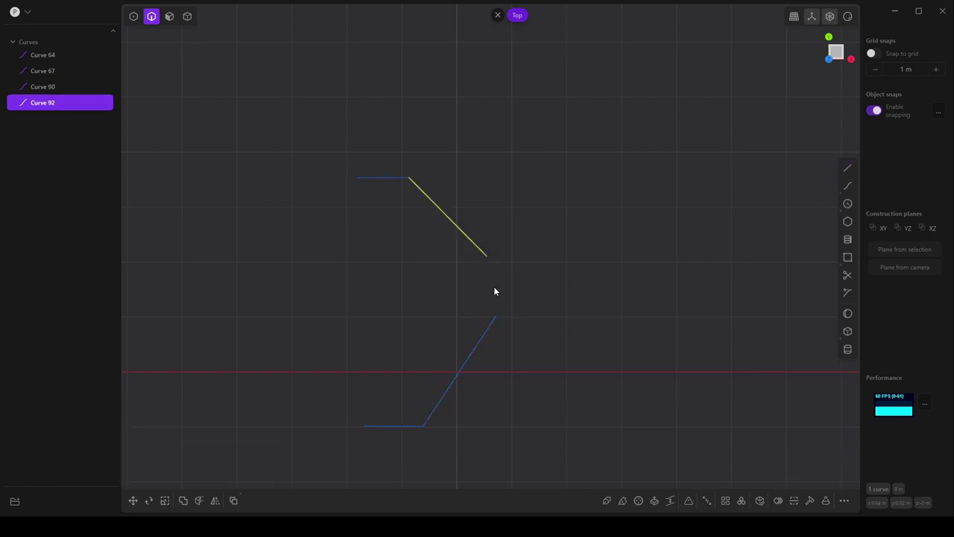
Replace the upper slanted line with a straight line from the upper circle's outer end to the lower slanted line's free end.
click(492, 327)
click(466, 236)
key(Delete)
click(847, 168)
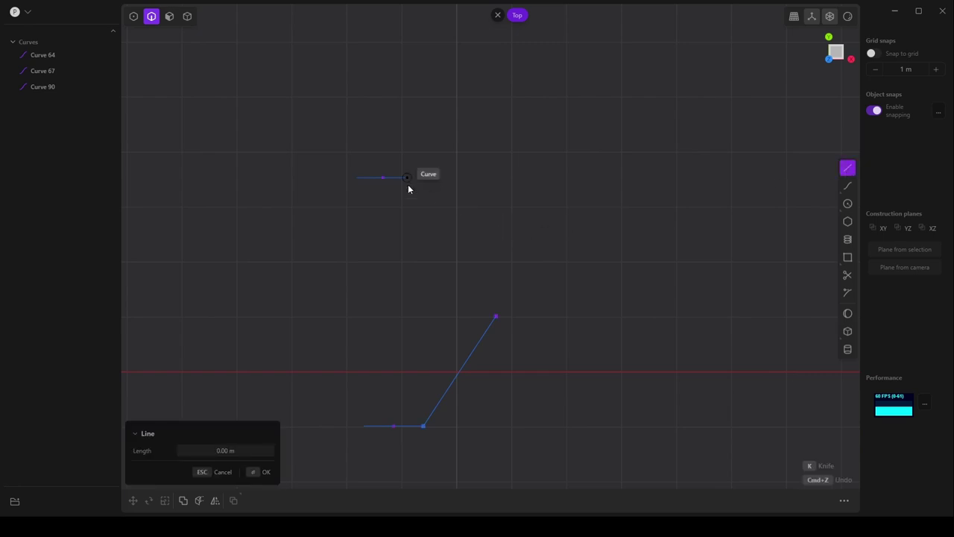
click(408, 177)
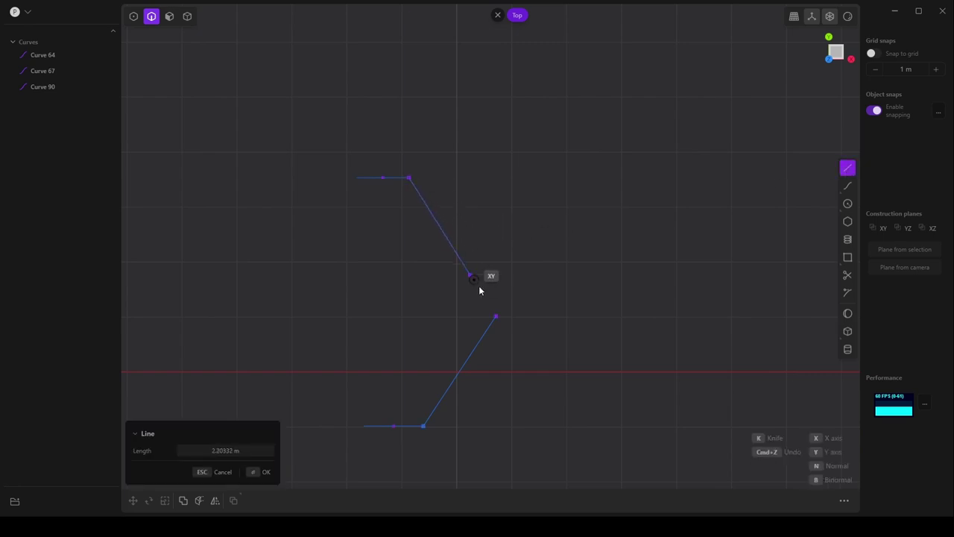
click(506, 333)
Duplicate the lower circle and move the copy about 2.02 m along Y, level with the corner where the slanted lines meet.
click(478, 344)
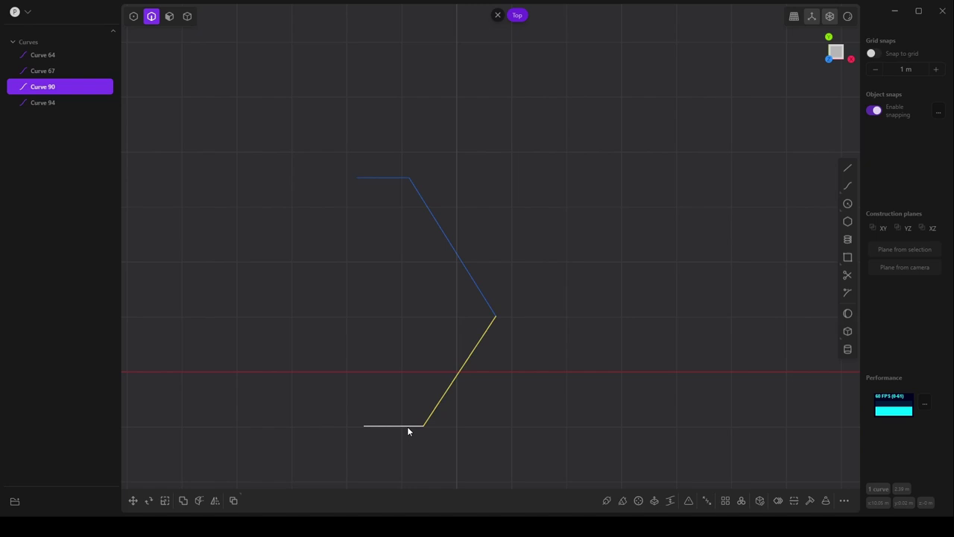
click(407, 426)
key(ctrl+d)
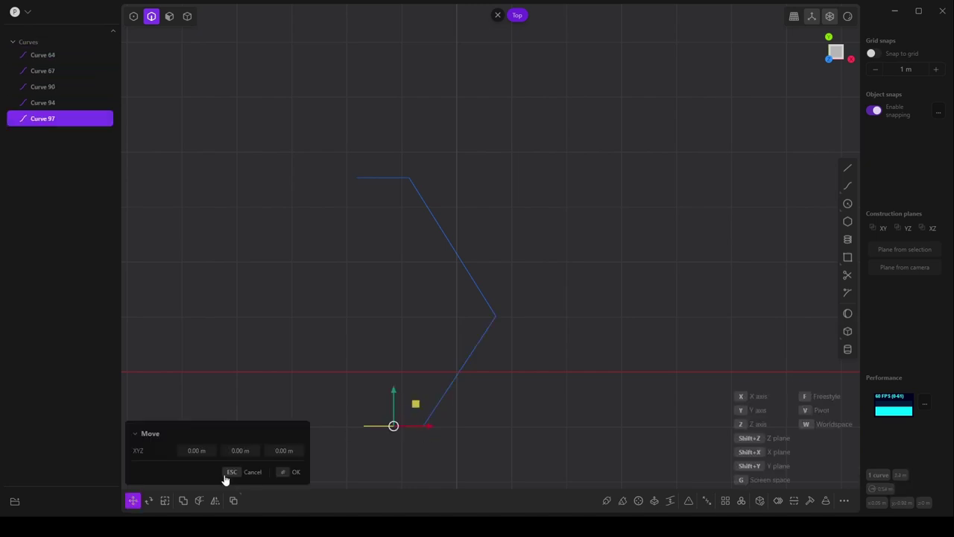
drag(393, 393, 398, 282)
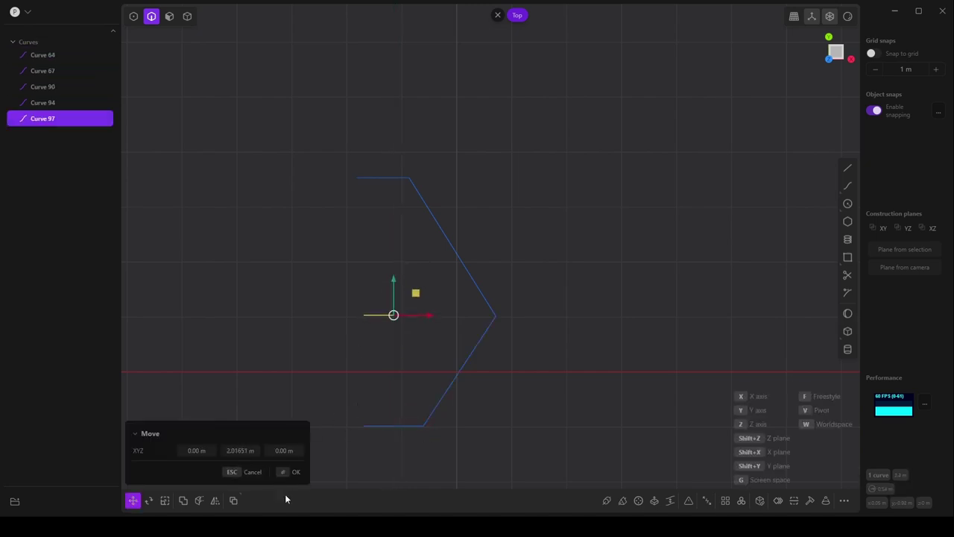
click(293, 472)
Try to loft between the lower circle and its copy with the lower slanted line as guide.
click(381, 426)
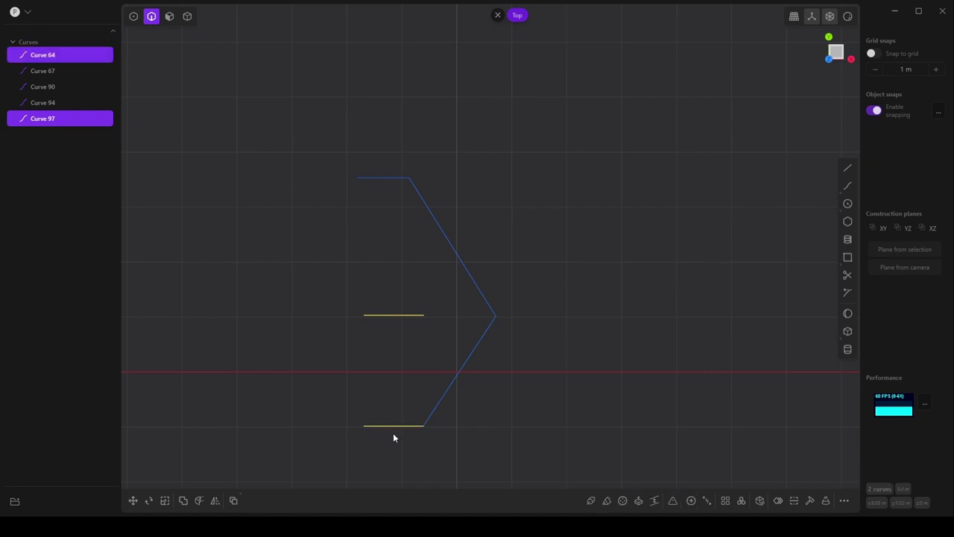
key(l)
click(457, 378)
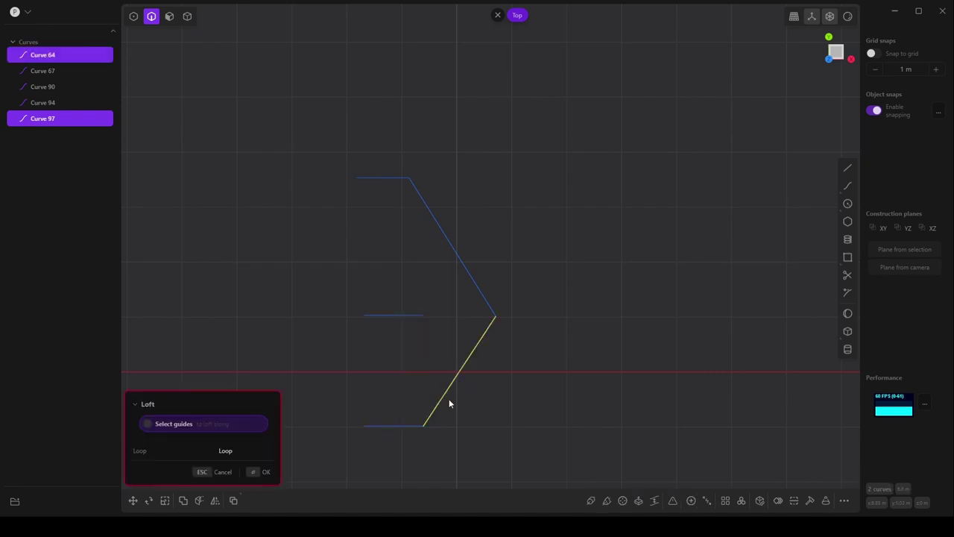
middle_drag(447, 309, 405, 360)
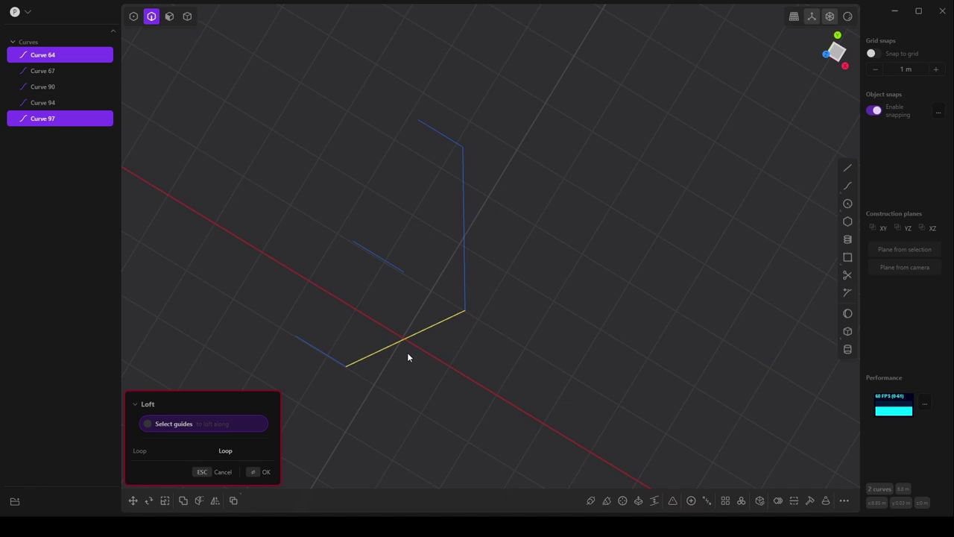
key(KP_7)
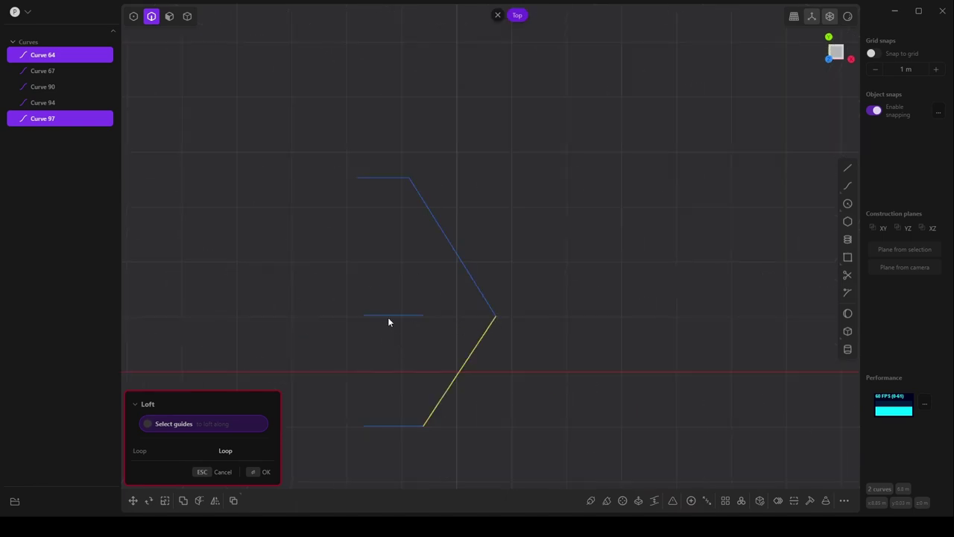
Delete the lower circle and its copy, and draw a two-point circle of about 0.67 m radius inward along X from the slanted lines' corner.
key(Delete)
mouse_move(848, 211)
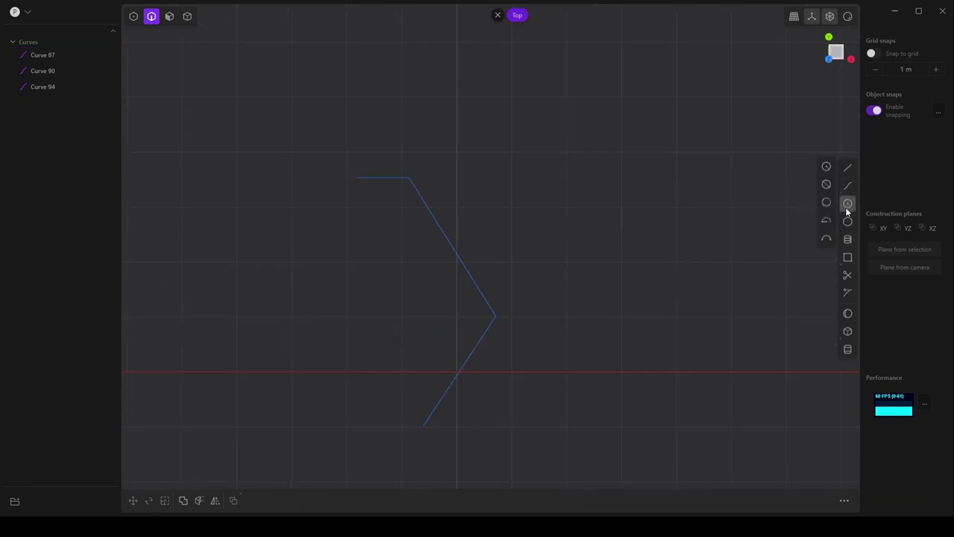
click(826, 184)
click(495, 314)
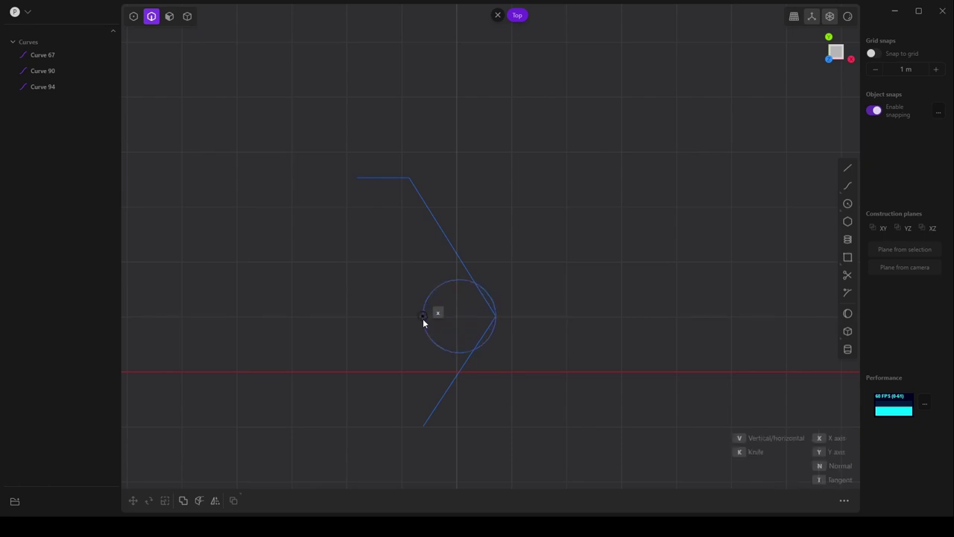
click(422, 318)
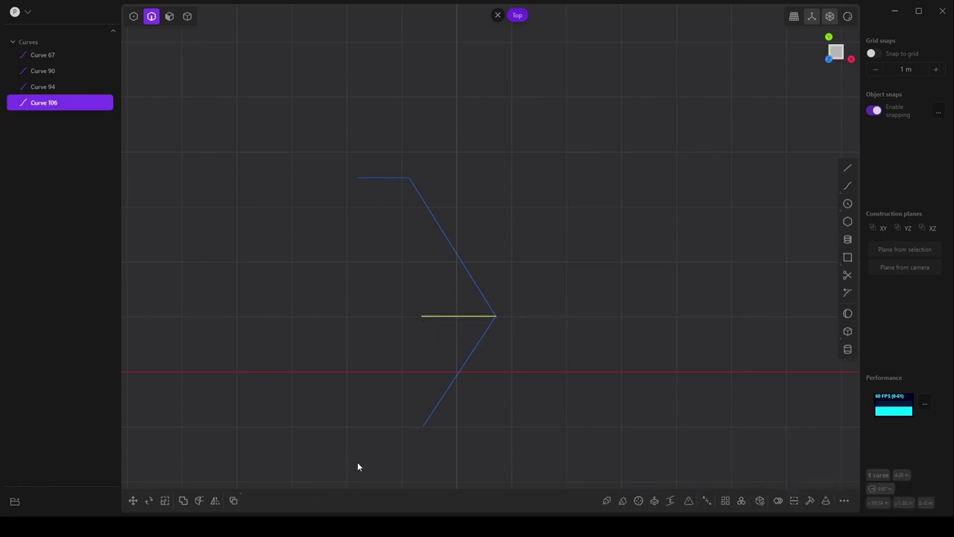
Draw a two-point circle inward along X from the lower end of the lower slanted line.
mouse_move(847, 203)
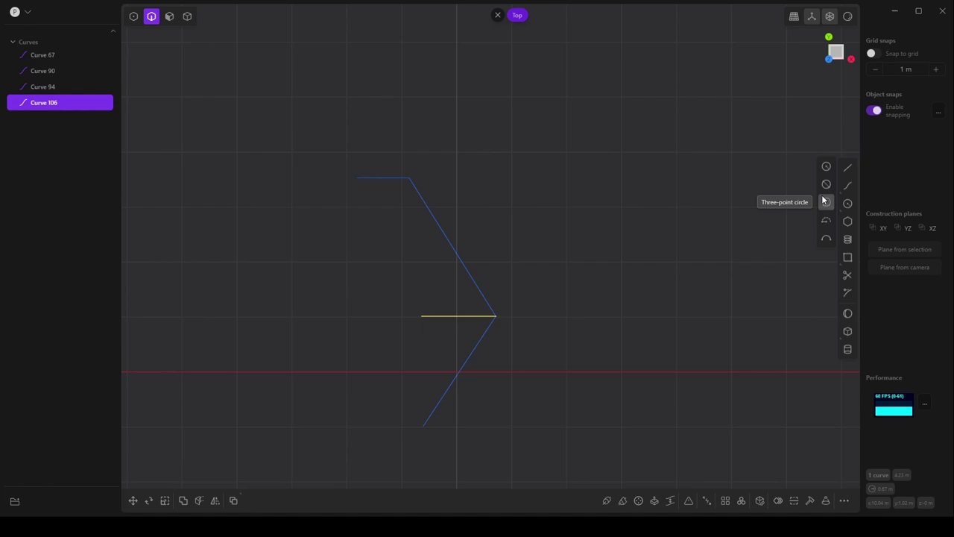
click(827, 188)
click(425, 425)
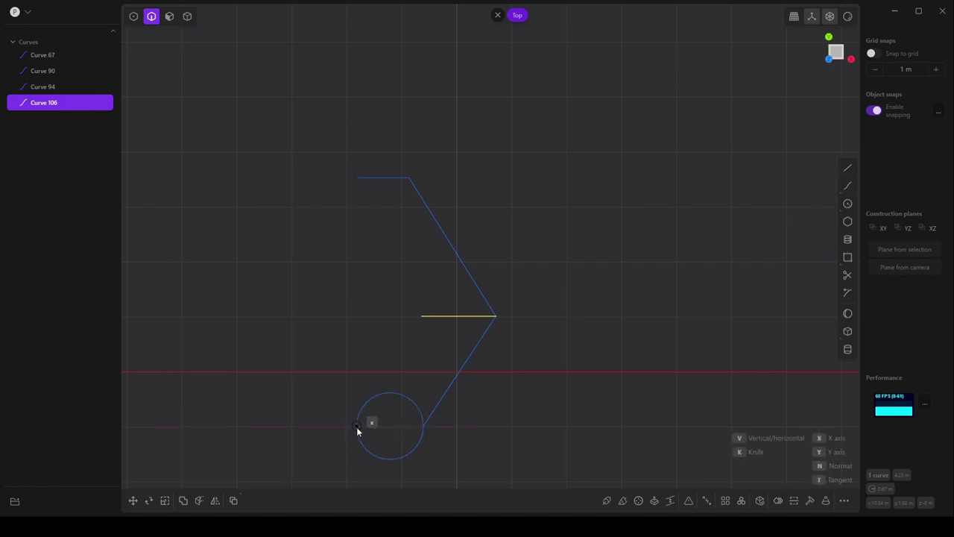
click(352, 427)
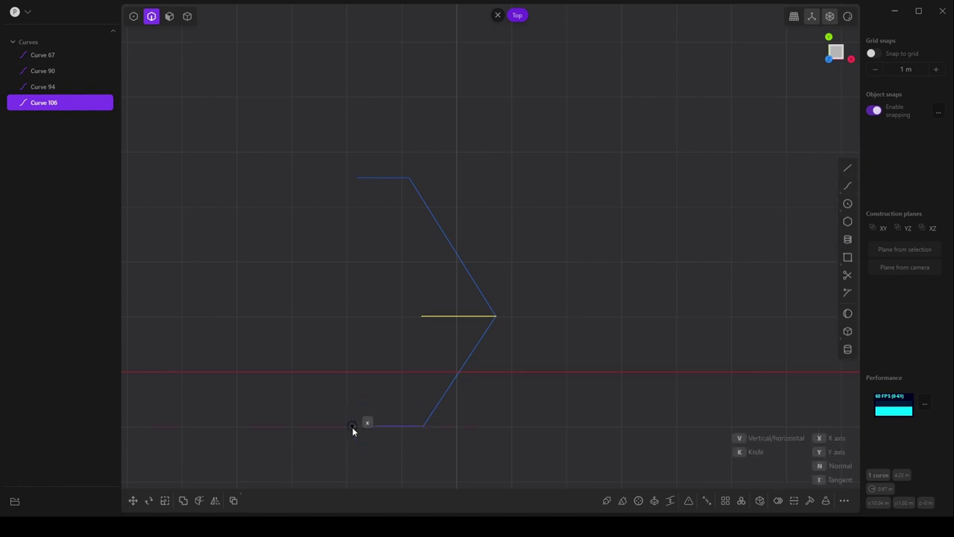
Try a loft between the middle and lower circles with the lower slanted line as guide, and examine its preview.
shift+click(457, 316)
key(l)
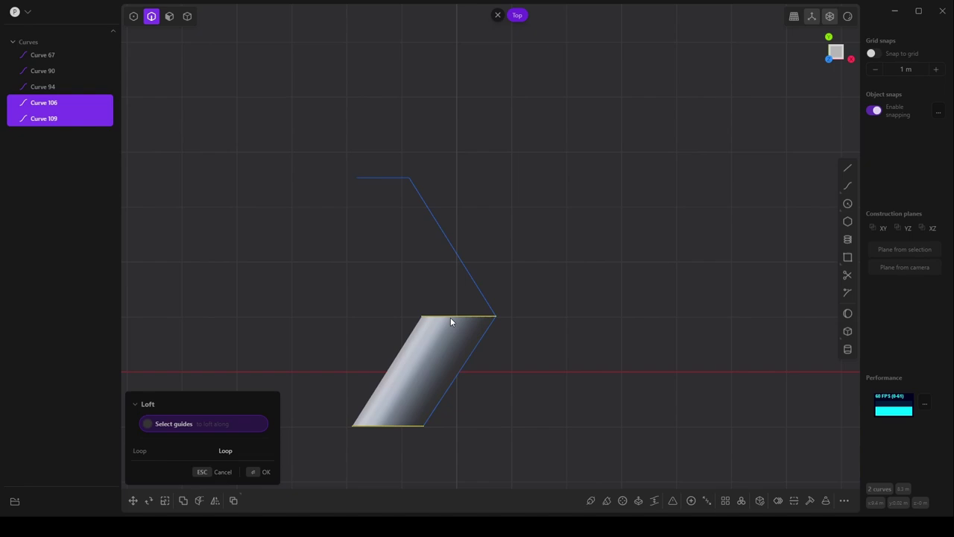
click(458, 375)
scroll(454, 368, up, 5)
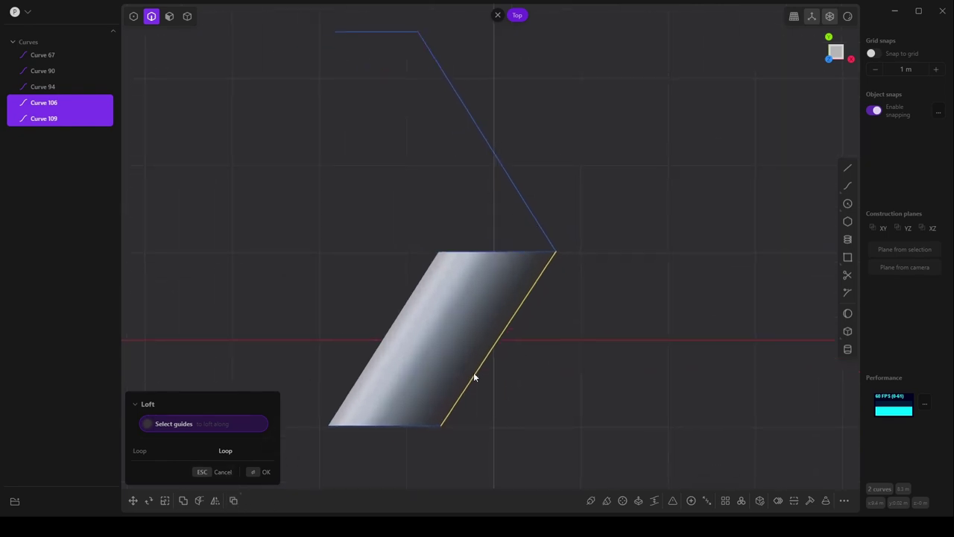
shift+middle_drag(491, 319, 488, 358)
scroll(456, 434, up, 3)
scroll(456, 430, down, 5)
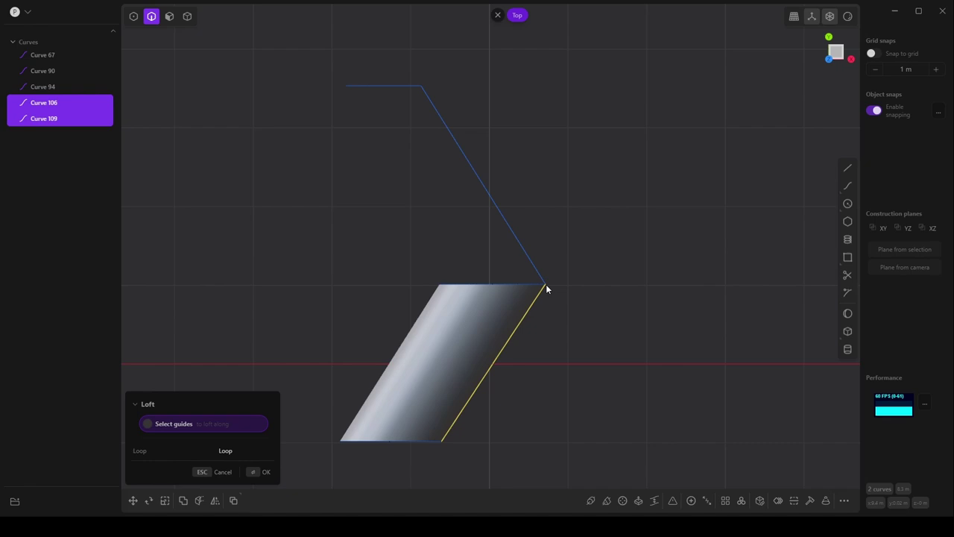
click(485, 284)
key(Escape)
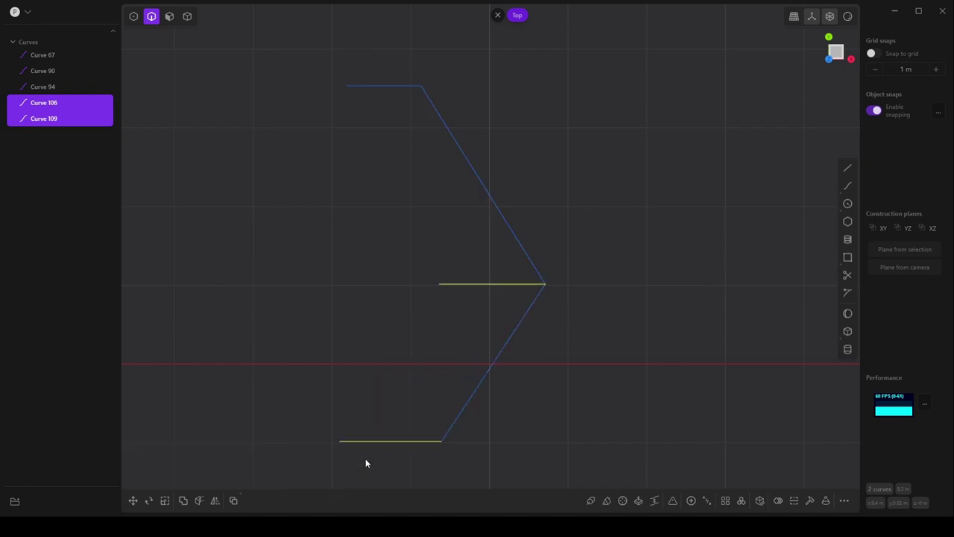
Replace the upper slanted line with an outward-bowing three-point spline, about 3.2 m long, from the middle circle's outer end to the upper circle's outer end.
click(489, 237)
click(501, 221)
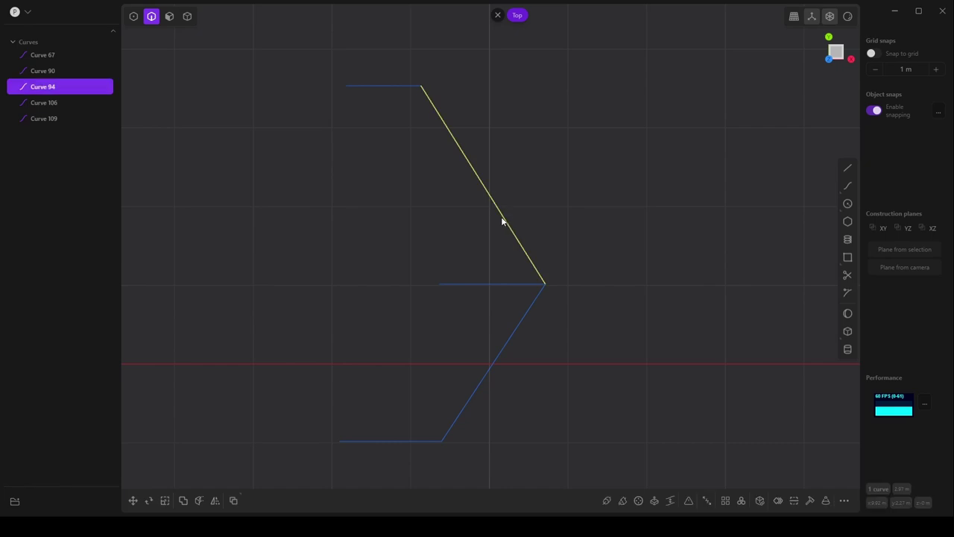
key(Delete)
click(827, 176)
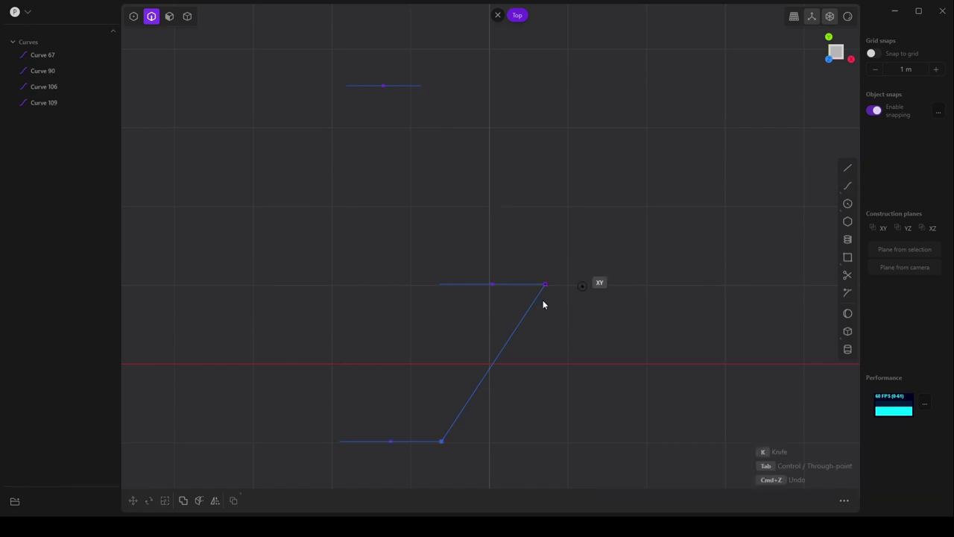
click(545, 285)
click(517, 159)
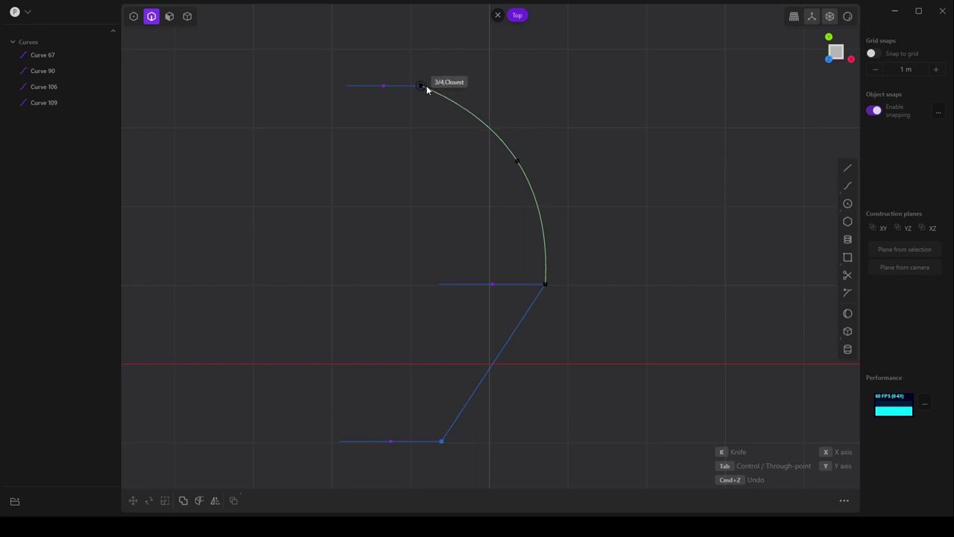
click(424, 85)
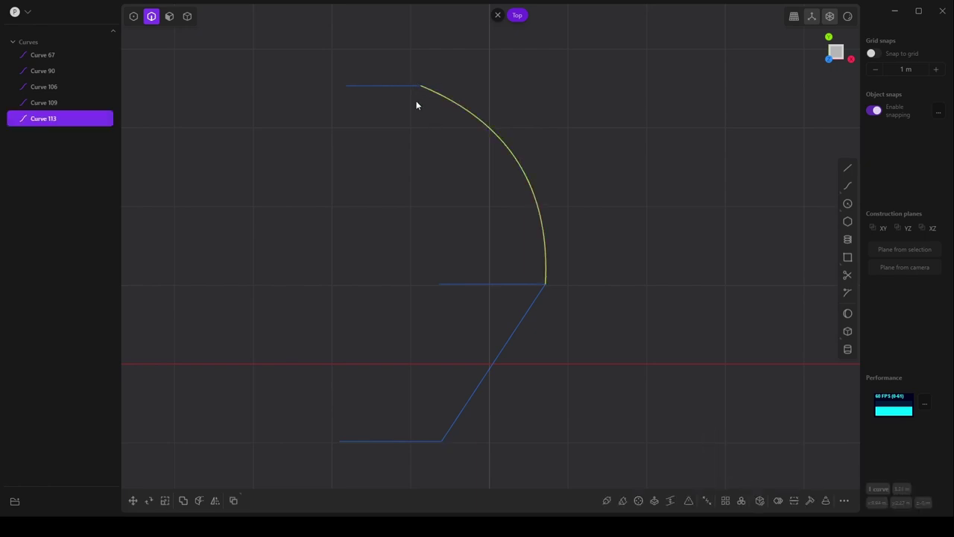
Loft a surface between the middle and upper circles with the curved spline as guide.
click(495, 287)
click(394, 86)
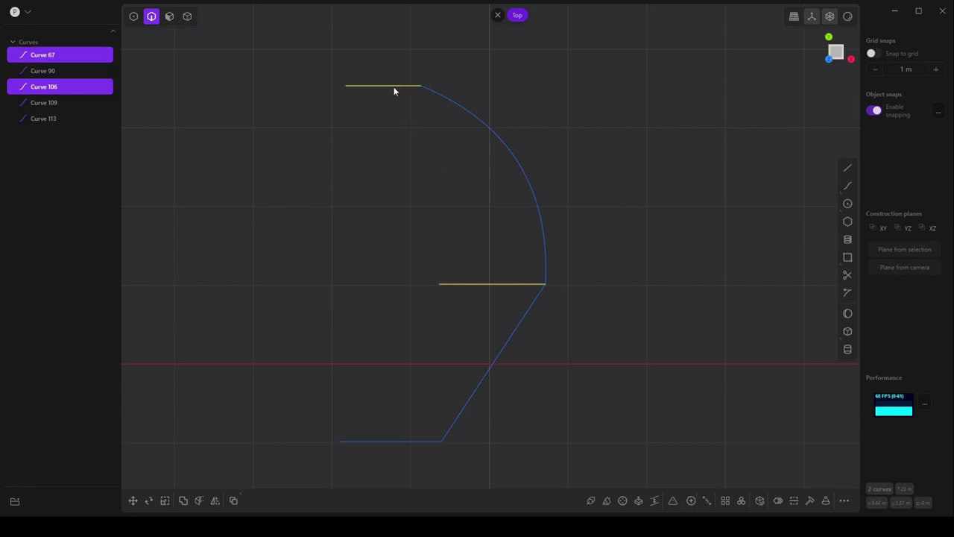
key(l)
click(518, 164)
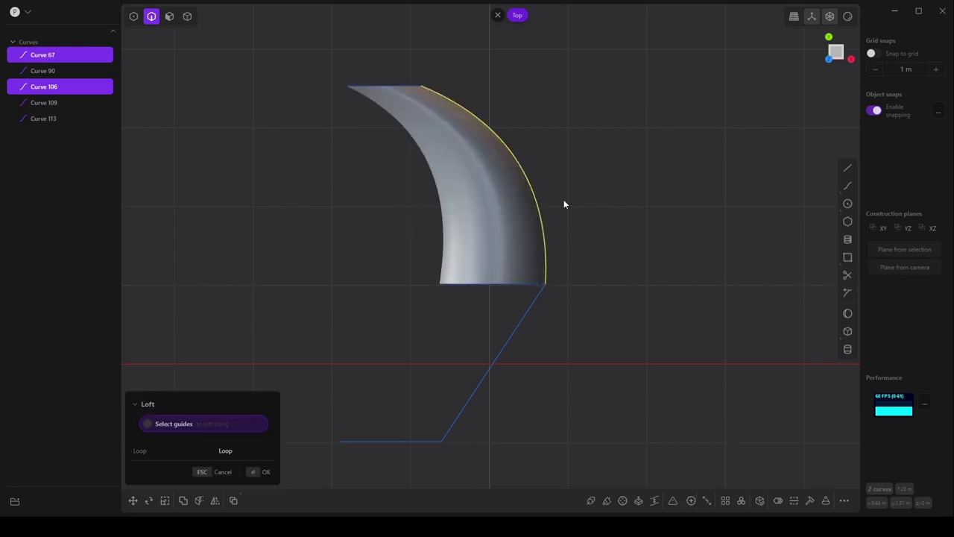
click(486, 284)
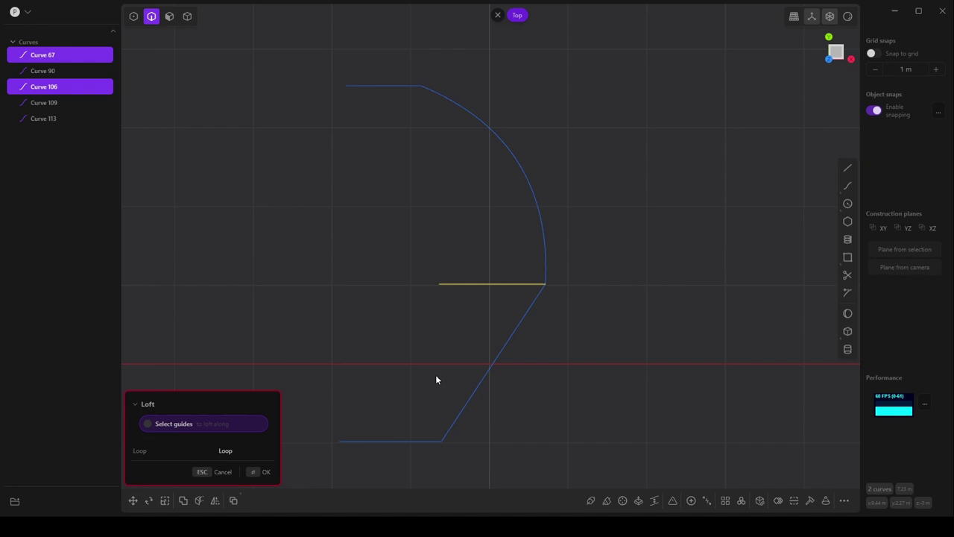
key(Escape)
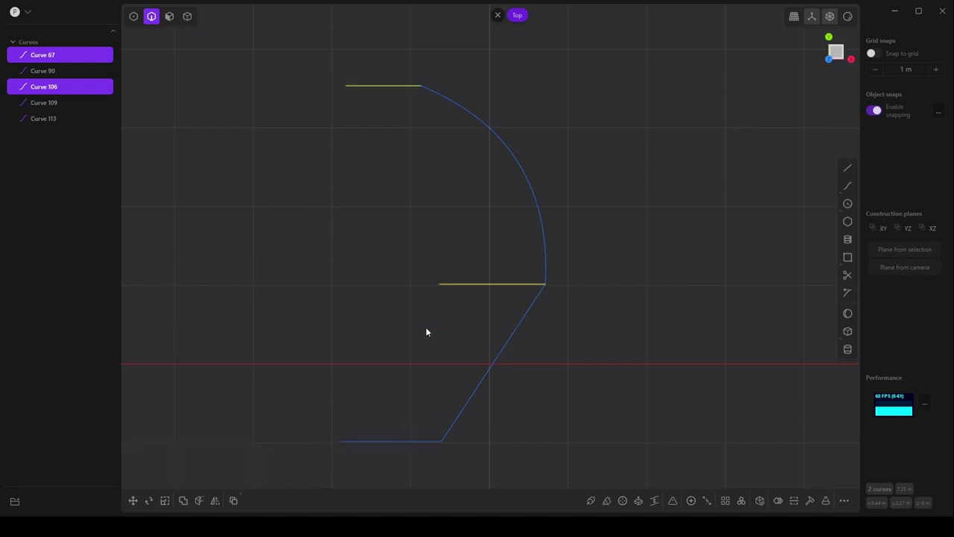
key(shift+l)
click(539, 206)
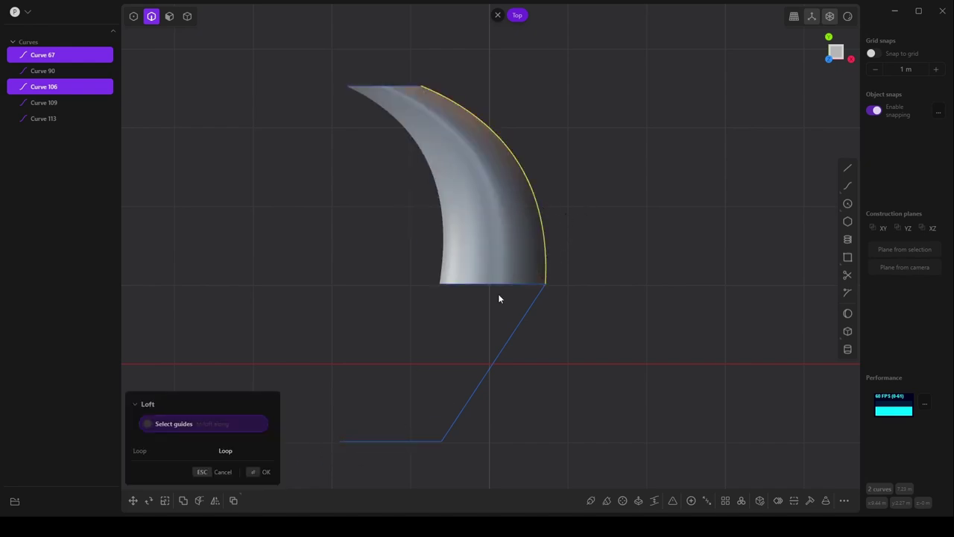
click(252, 471)
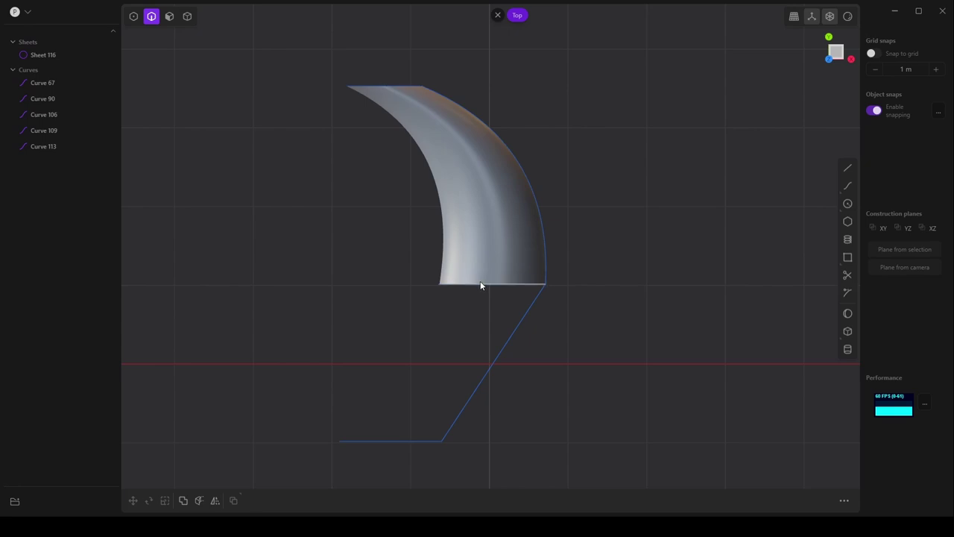
Loft a surface between the middle and lower circles with the lower slanted line as guide, and clear the selection.
click(480, 284)
click(397, 440)
key(shift+l)
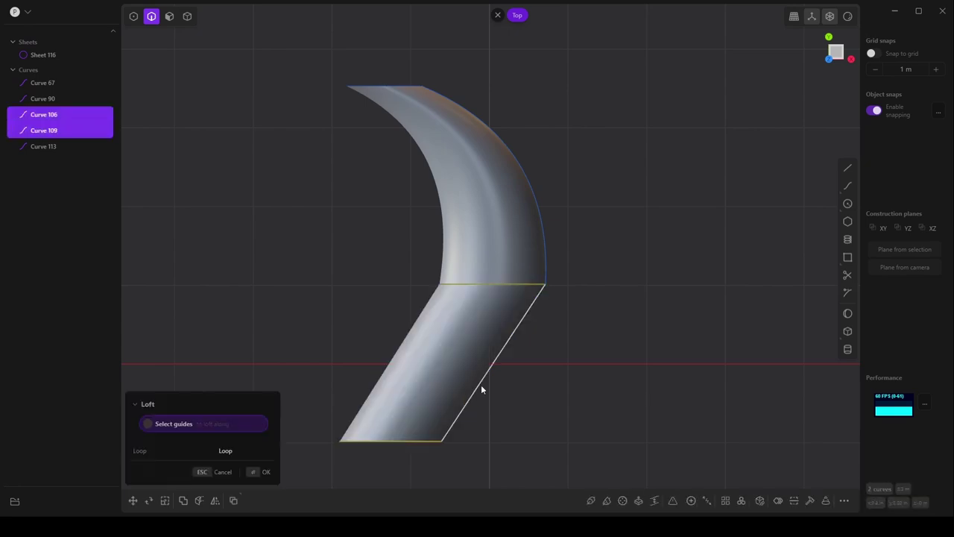
click(479, 386)
click(254, 472)
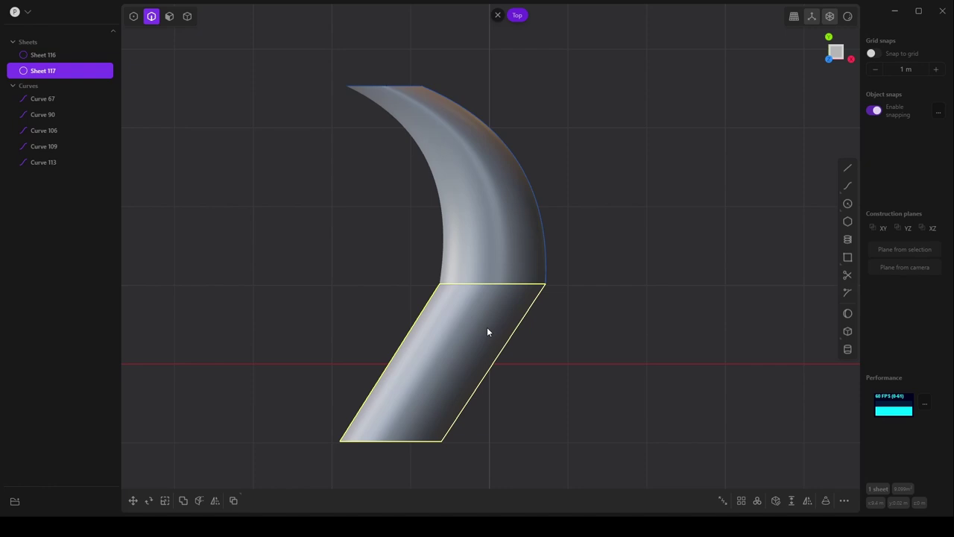
click(617, 358)
Examine the transition between the curved and straight lofts at the middle circle from oblique angles and from the top.
middle_drag(486, 218, 498, 272)
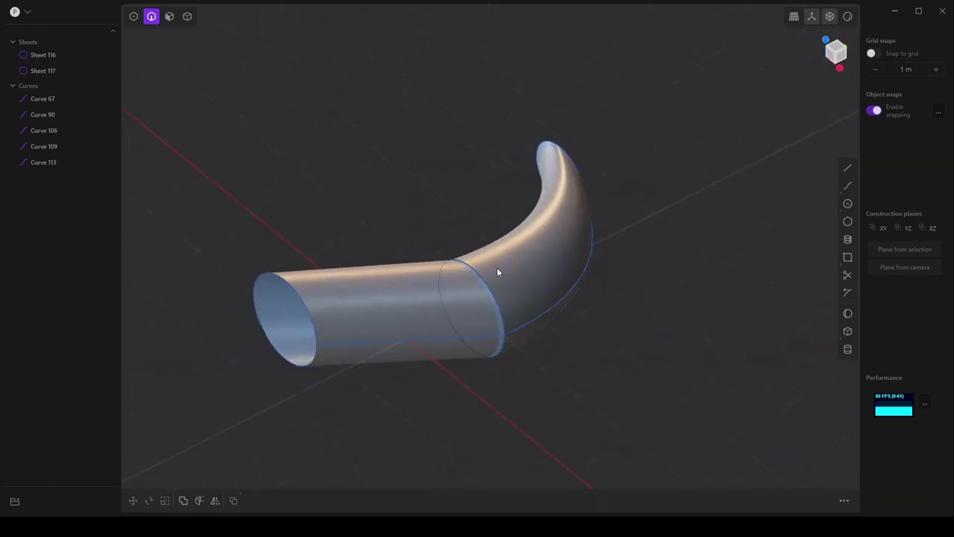
middle_drag(462, 321, 473, 248)
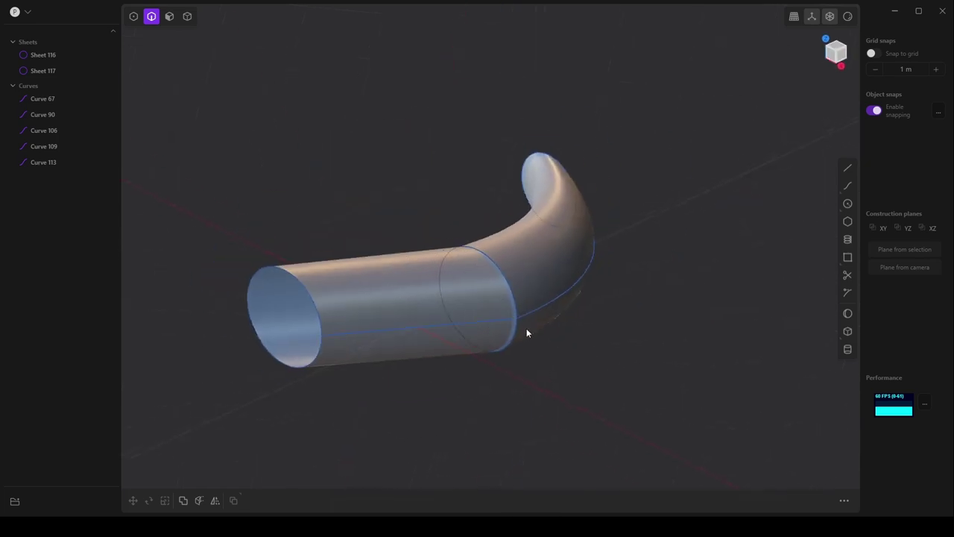
middle_drag(428, 365, 471, 402)
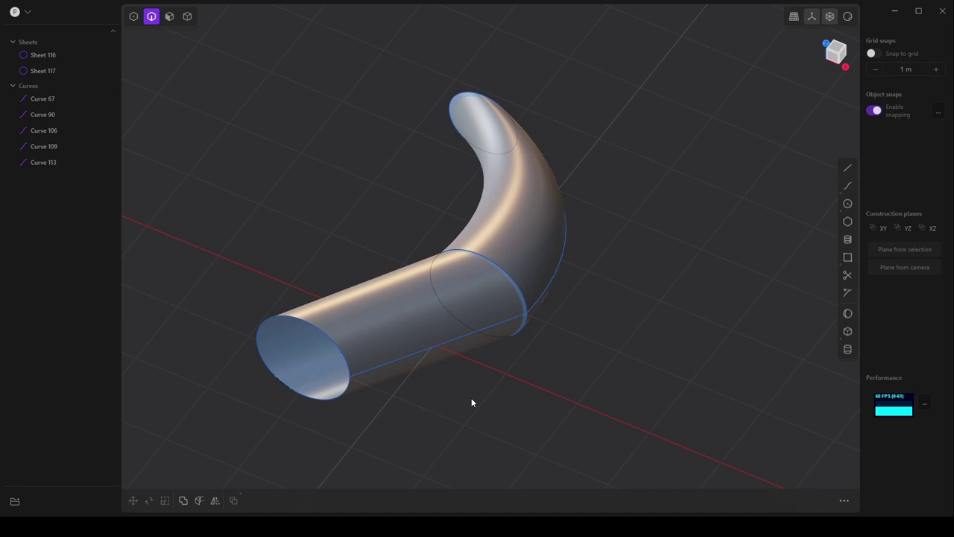
key(KP_7)
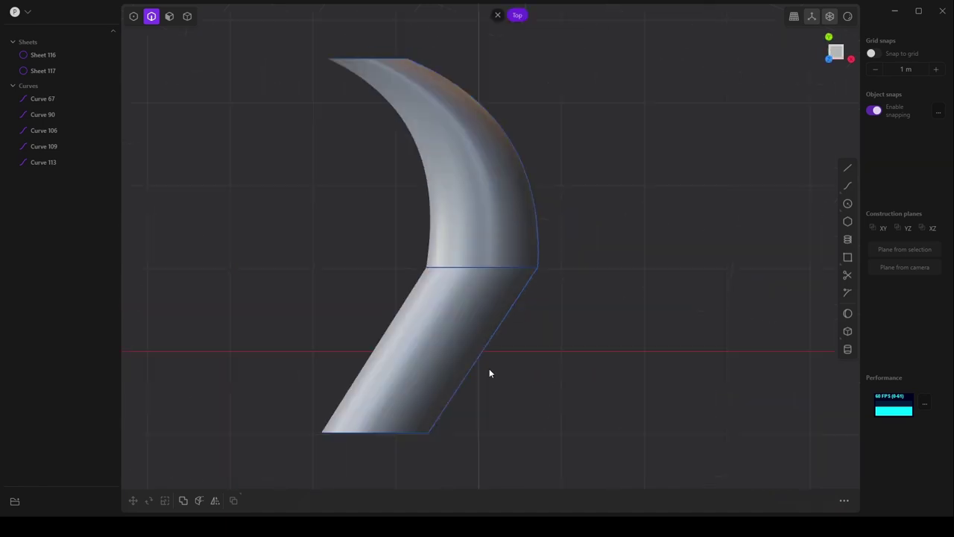
Delete the curved and straight lofted sheets, along with the middle circle between them.
click(187, 17)
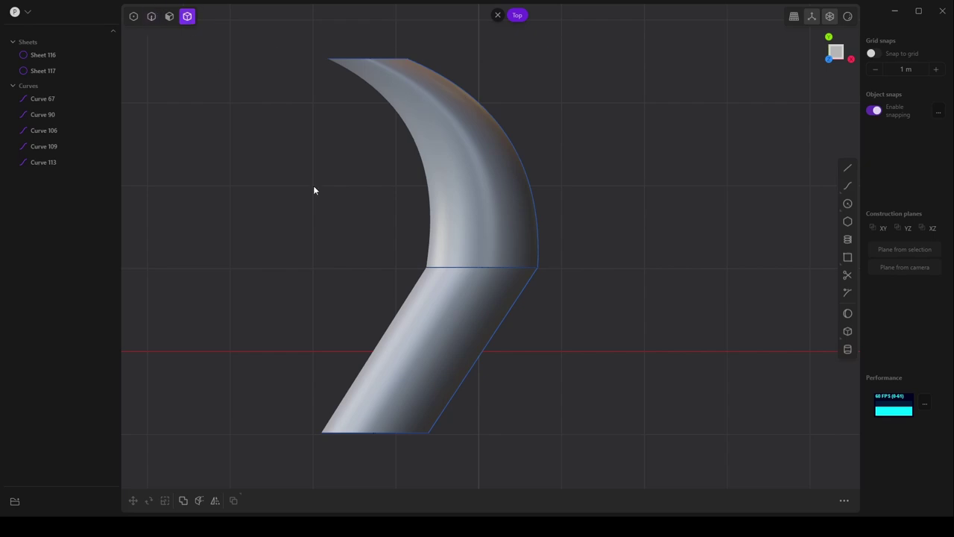
click(420, 340)
key(Delete)
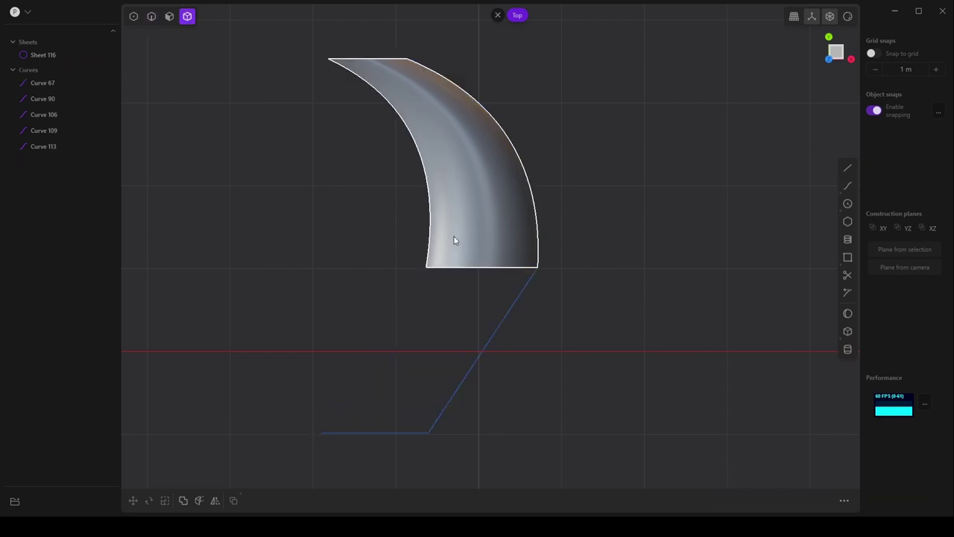
click(454, 237)
key(Delete)
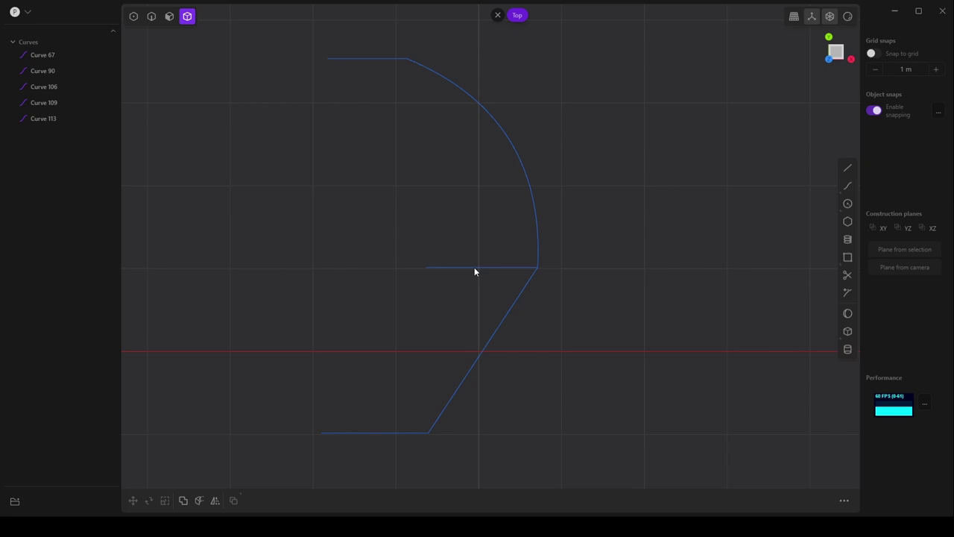
click(152, 17)
click(496, 269)
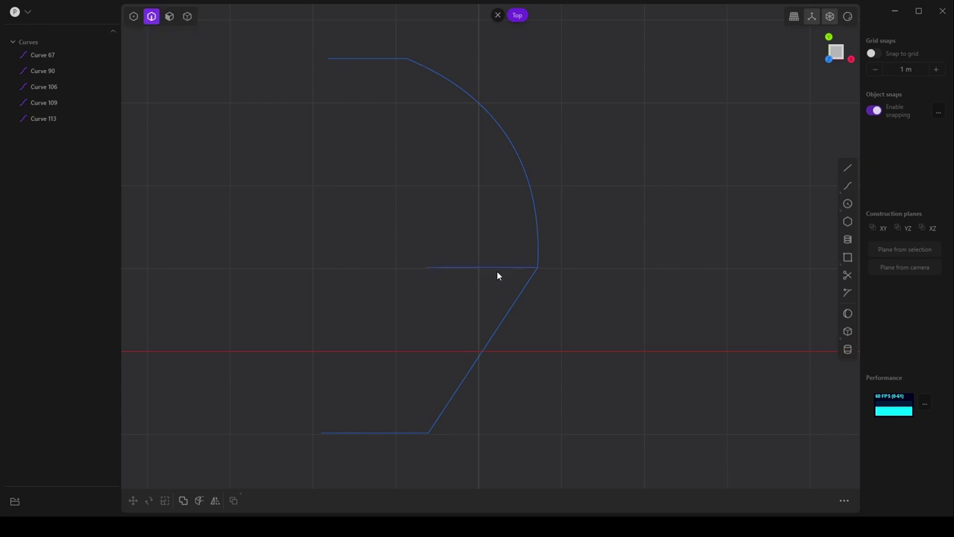
key(Delete)
Join the lower slanted line and the curved spline into one guide curve and clear the selection.
click(522, 285)
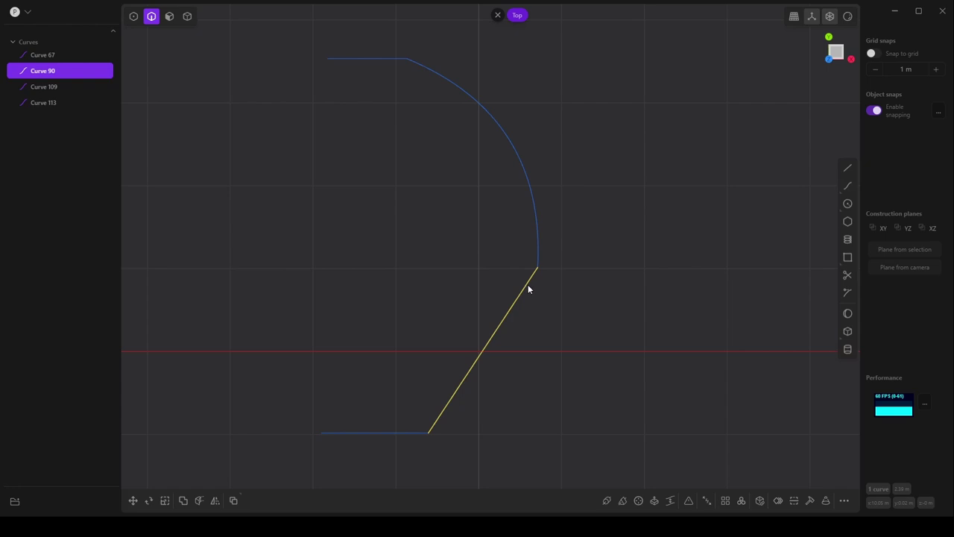
shift+click(539, 261)
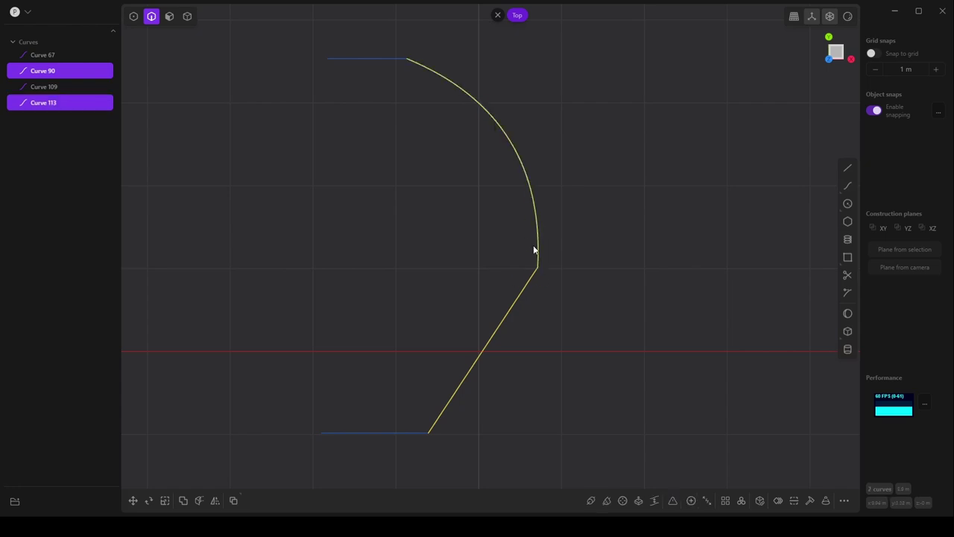
key(j)
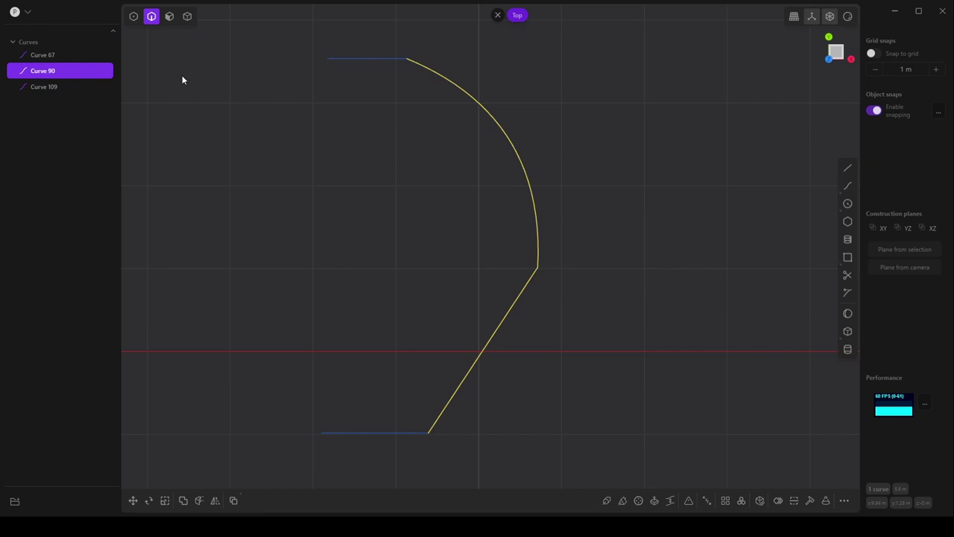
key(Escape)
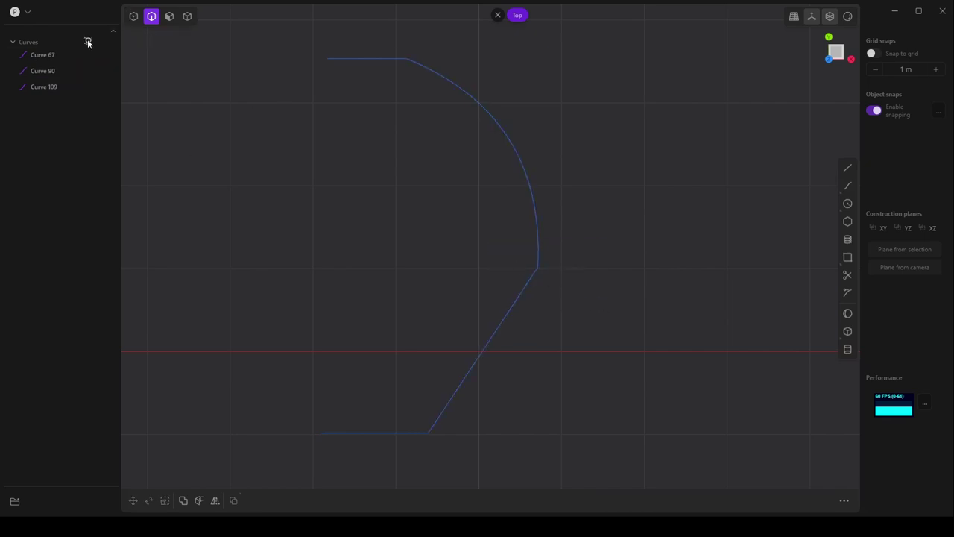
Fillet the vertex where the joined guide's straight and curved parts meet, by about 0.7 m.
click(134, 15)
click(537, 267)
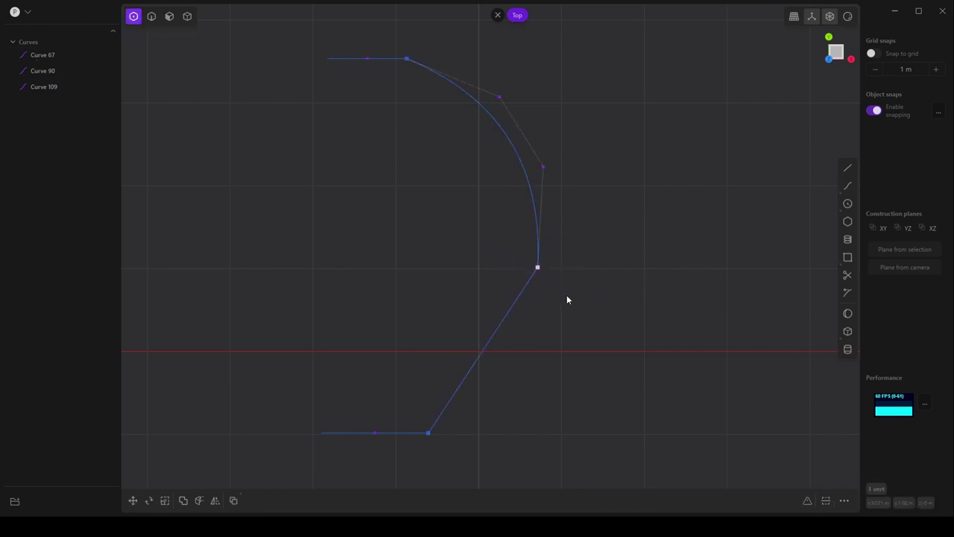
key(f)
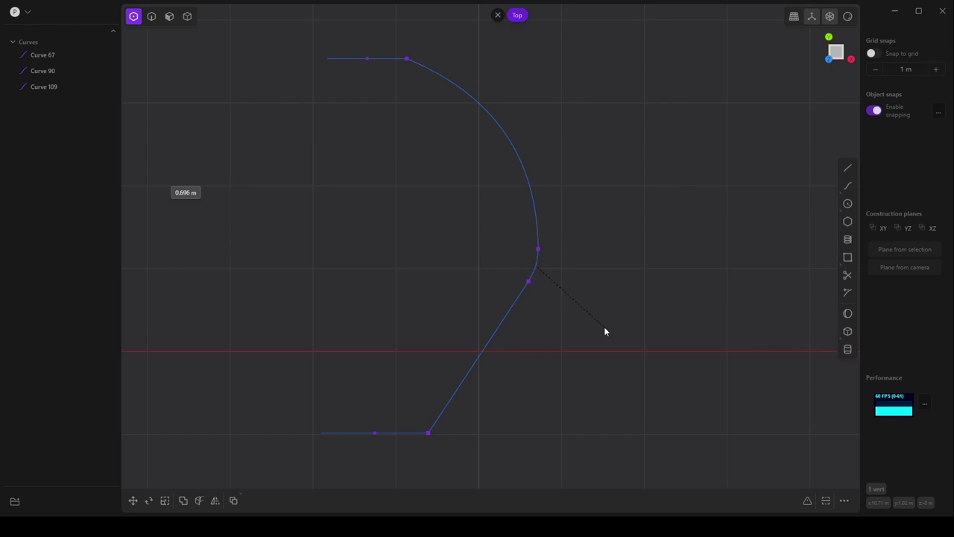
click(604, 326)
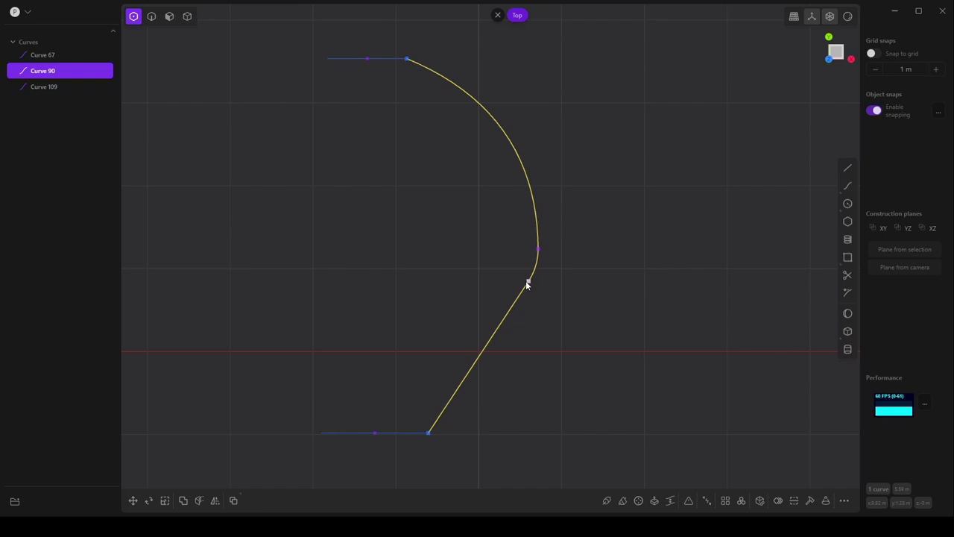
Loft a surface between the upper and lower circles with the filleted joined curve as guide, and inspect its bend.
click(152, 18)
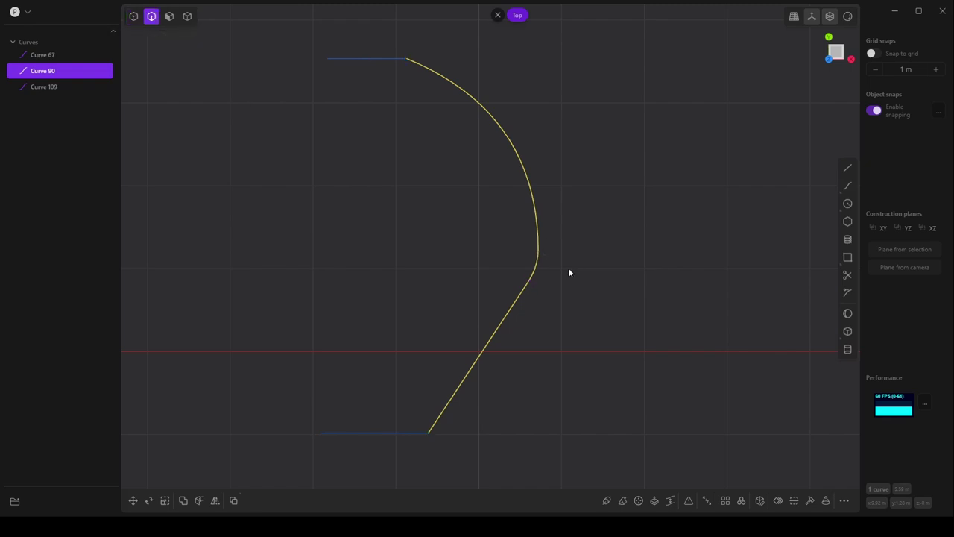
click(393, 59)
click(389, 434)
key(l)
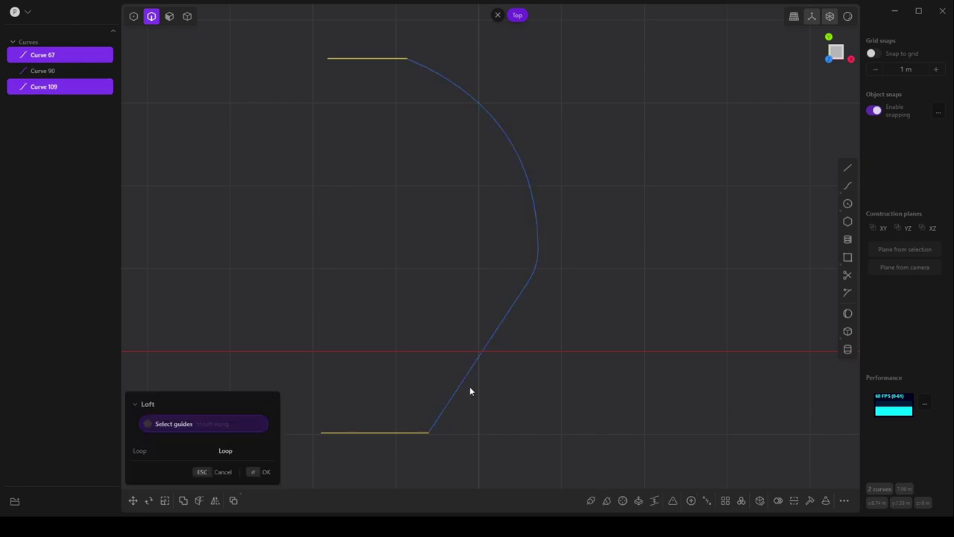
click(483, 357)
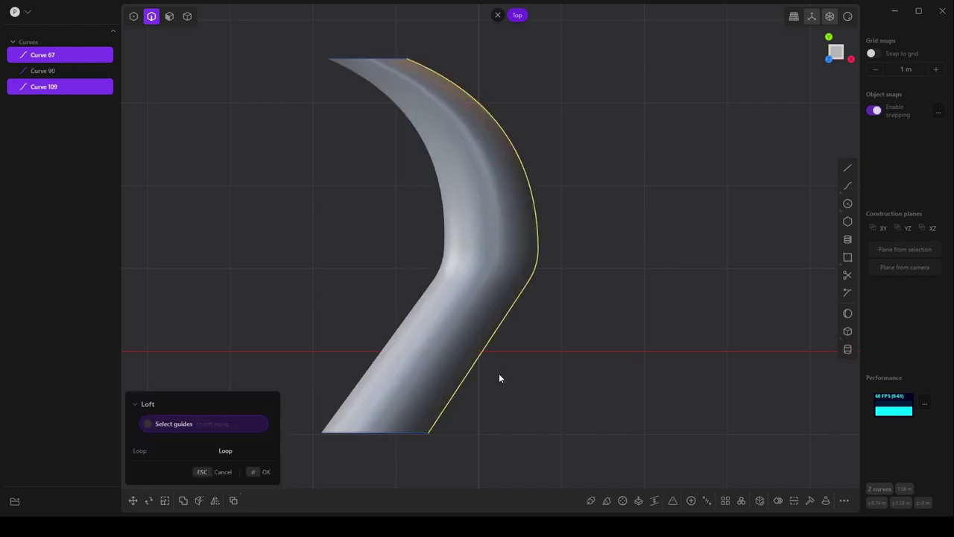
mouse_move(499, 378)
middle_down()
mouse_move(435, 320)
mouse_move(396, 266)
mouse_move(257, 299)
mouse_move(209, 335)
mouse_move(601, 411)
mouse_move(511, 378)
middle_up()
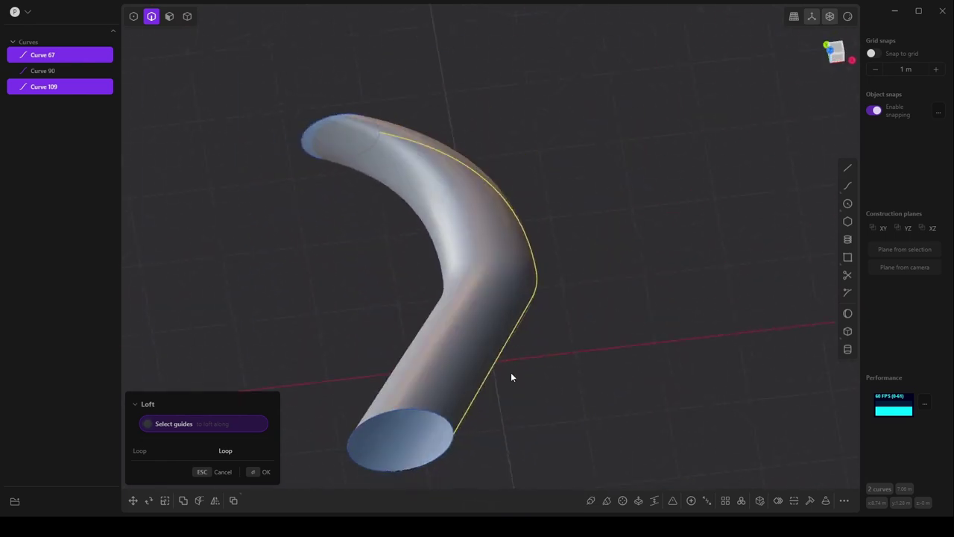
key(KP_7)
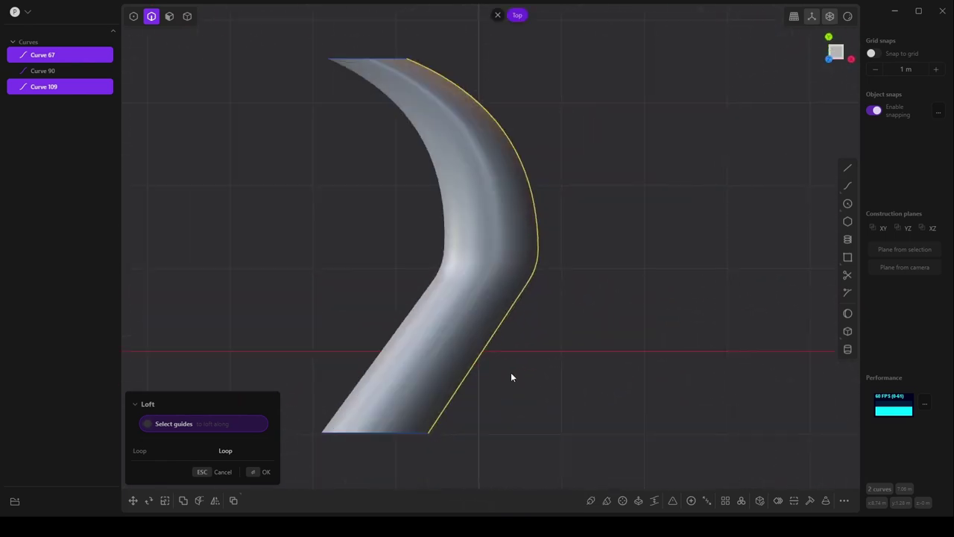
scroll(415, 321, down, 4)
scroll(551, 361, down, 3)
shift+middle_drag(551, 362, 482, 381)
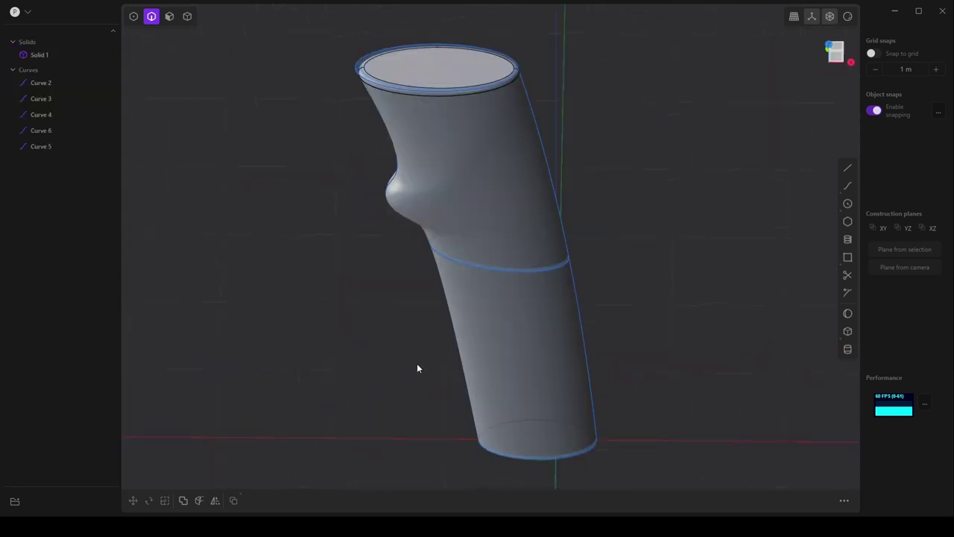
Delete the handle-shaped lofted solid, leaving its profile circles and guide curves.
middle_drag(417, 369, 454, 268)
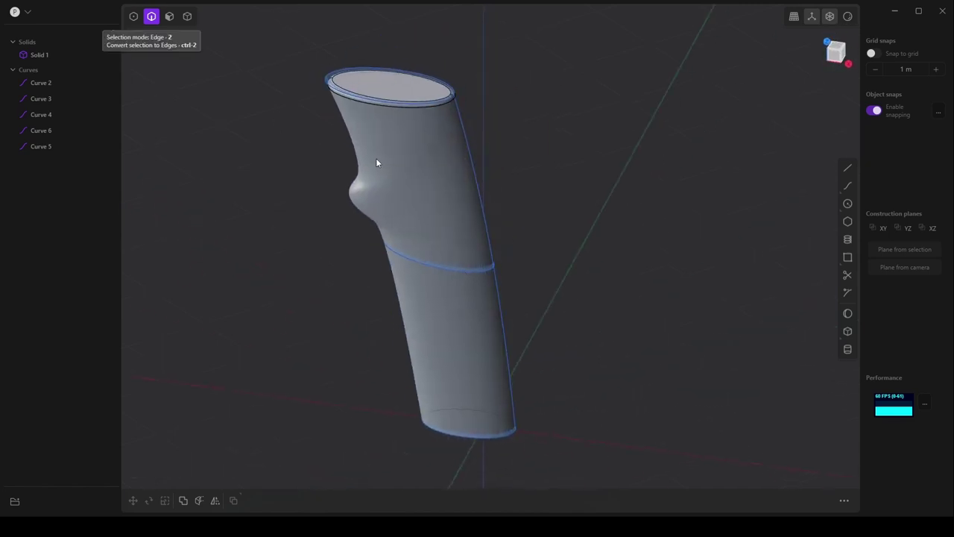
click(187, 16)
click(457, 248)
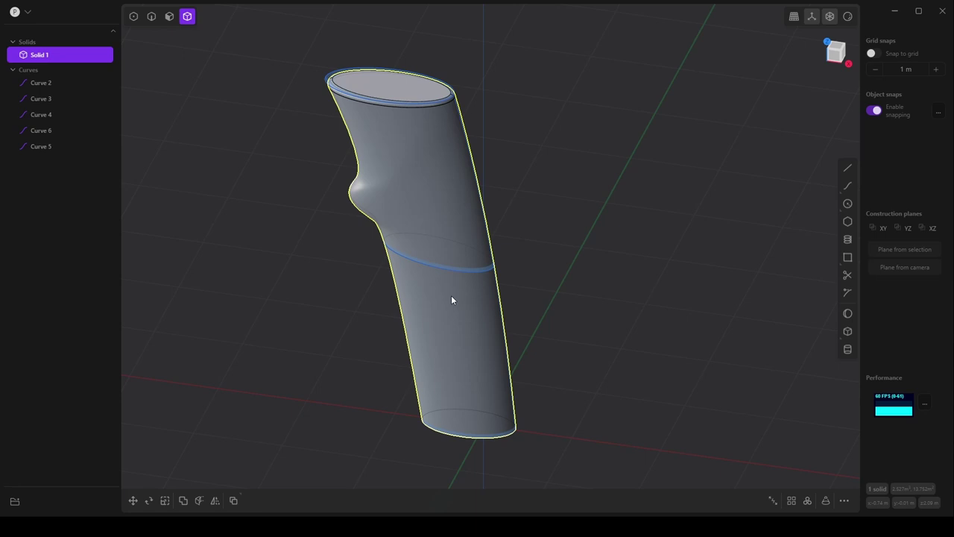
key(Delete)
Delete the smooth guide curve opposite the bumped one, and the middle profile circle.
click(152, 16)
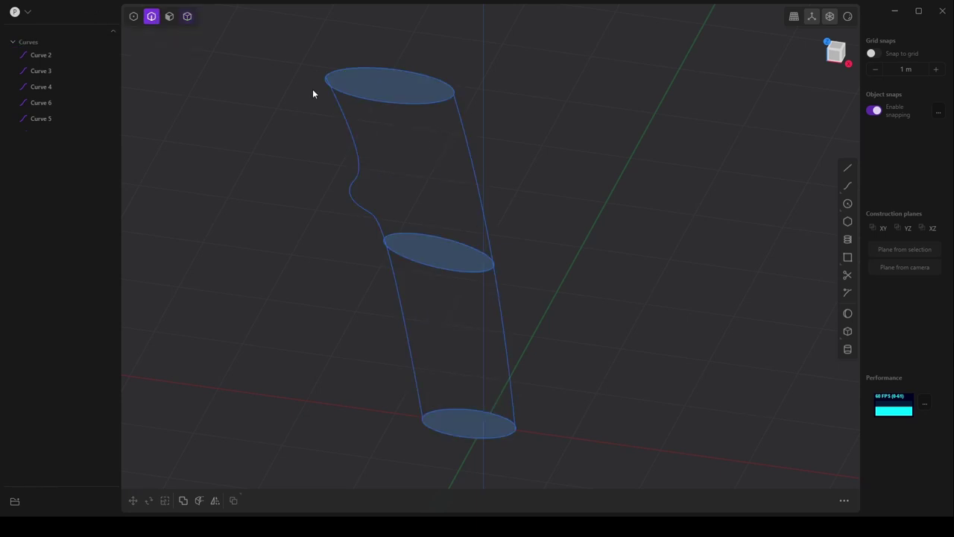
click(485, 197)
key(Delete)
click(463, 268)
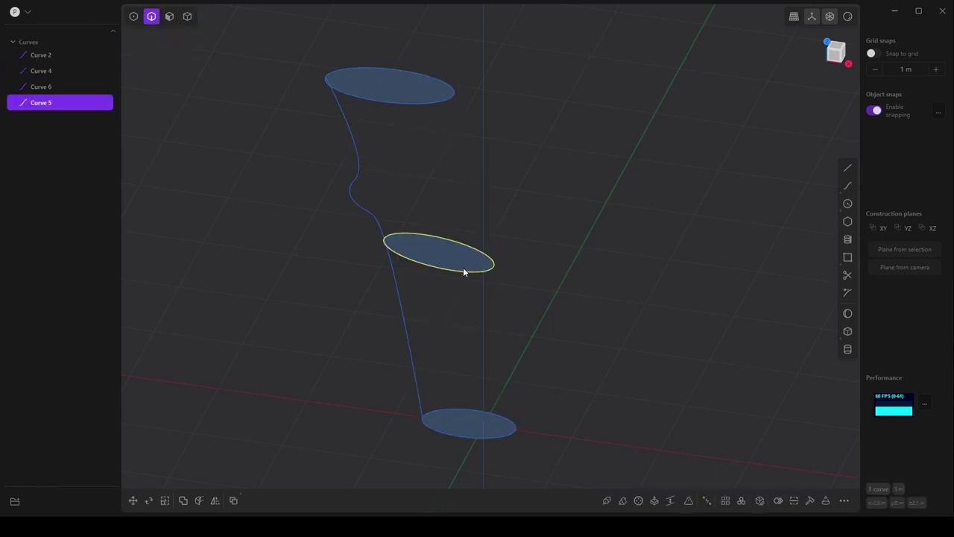
key(Delete)
Start a polyline at the lower circle's outer intersection with the X axis and draw a vertical segment about 2.57 m long.
key(1)
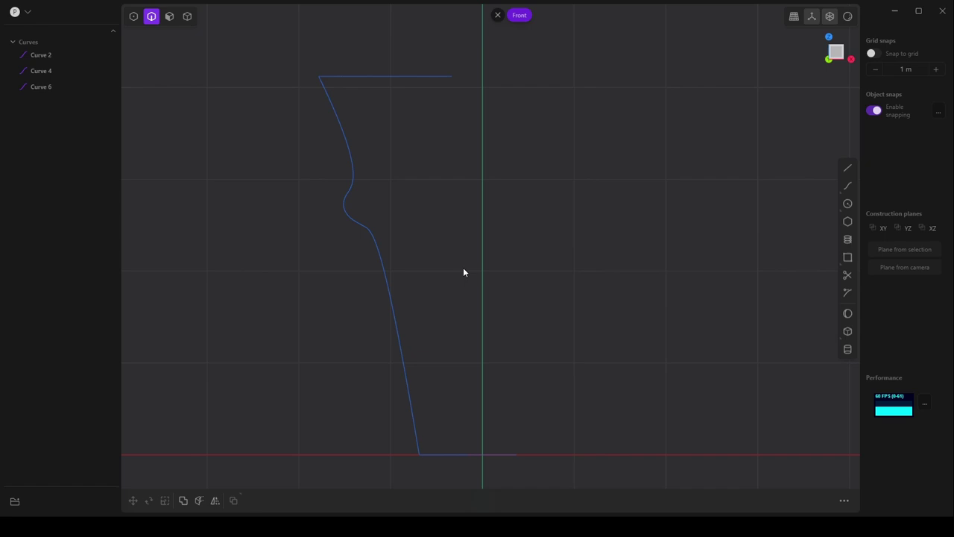
click(847, 168)
middle_drag(822, 207, 527, 431)
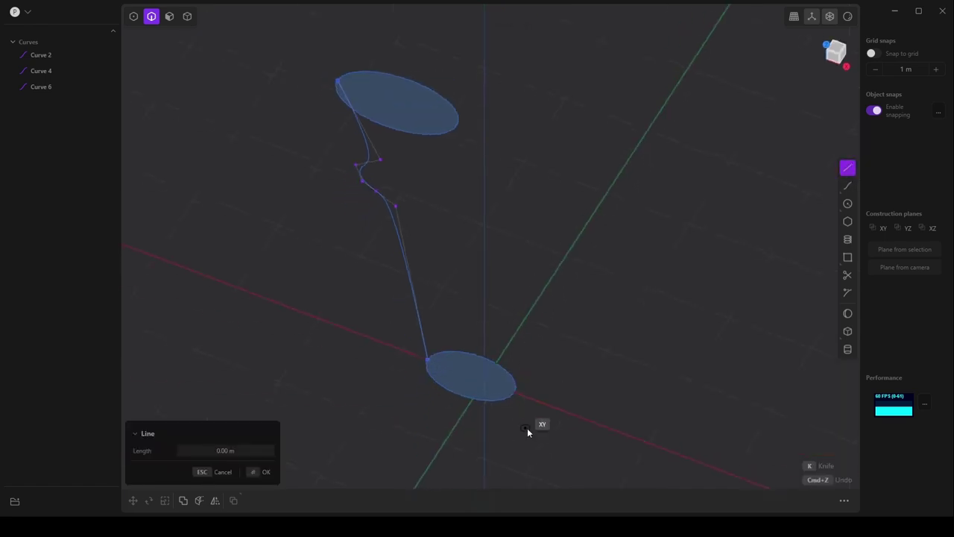
middle_drag(517, 394, 508, 241)
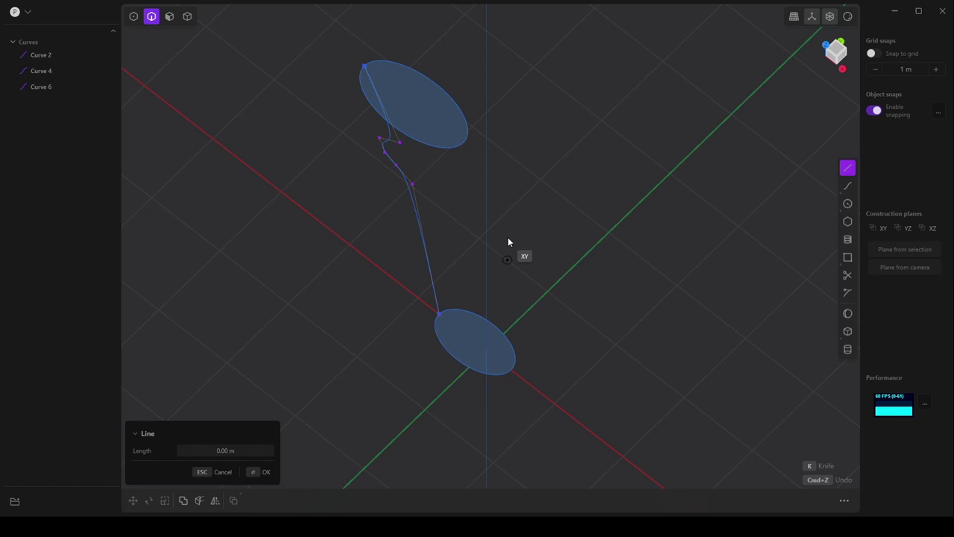
middle_drag(481, 152, 571, 336)
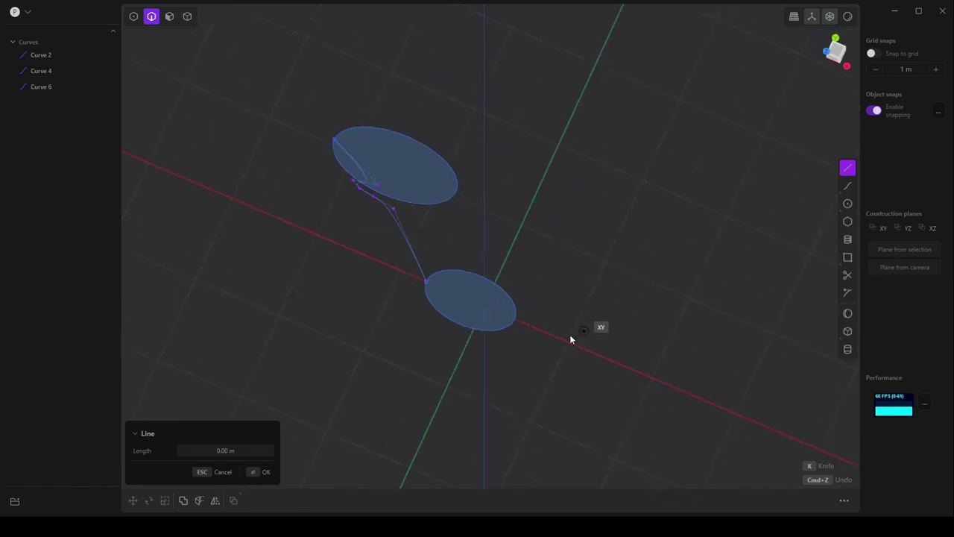
scroll(457, 201, up, 2)
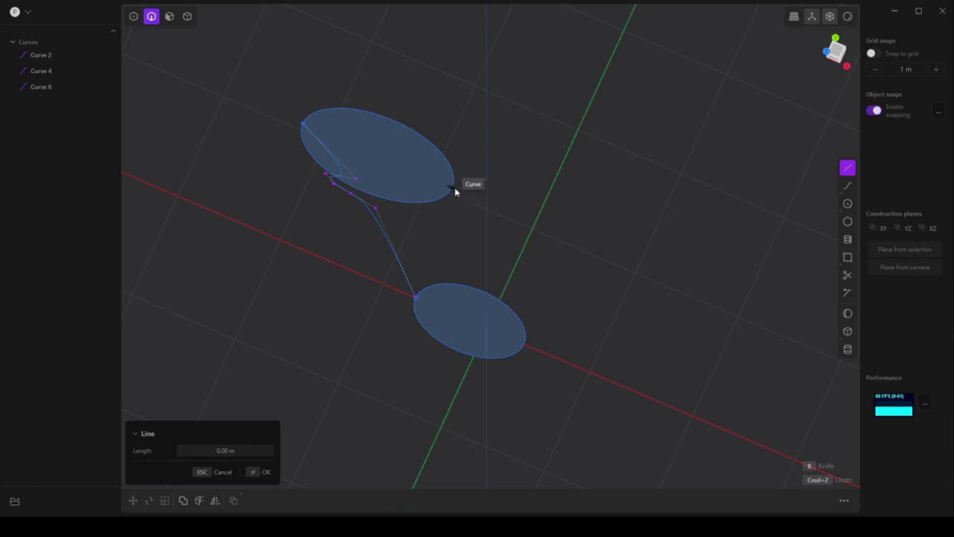
middle_drag(546, 324, 530, 410)
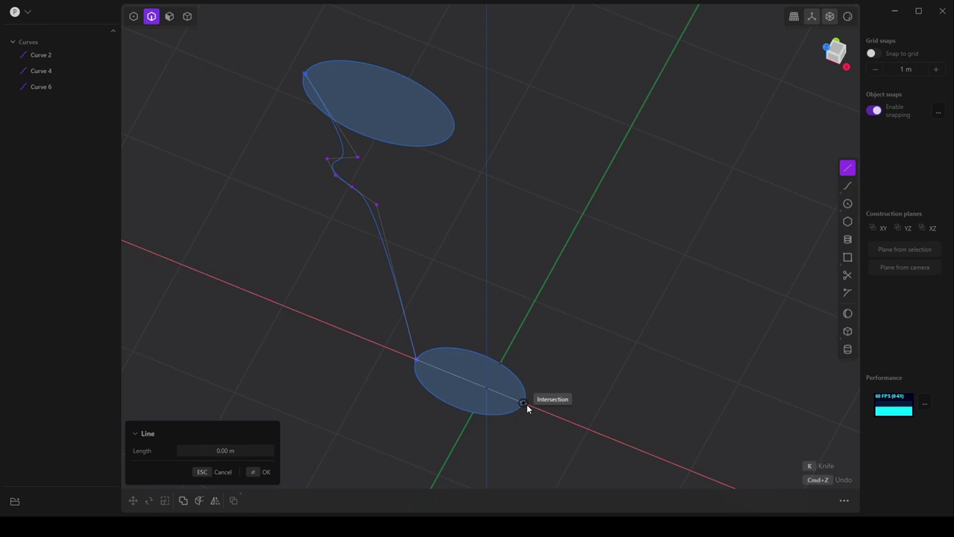
click(524, 403)
middle_drag(585, 355, 518, 191)
scroll(581, 275, down, 5)
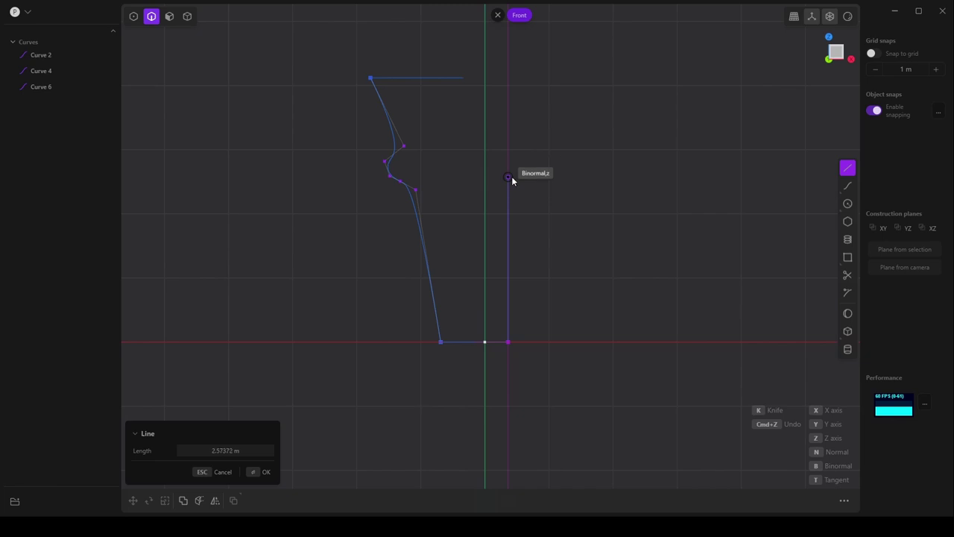
click(508, 177)
Continue the polyline with a slanted segment to the upper circle's outer edge and finish it.
middle_drag(472, 113, 447, 247)
scroll(447, 247, up, 3)
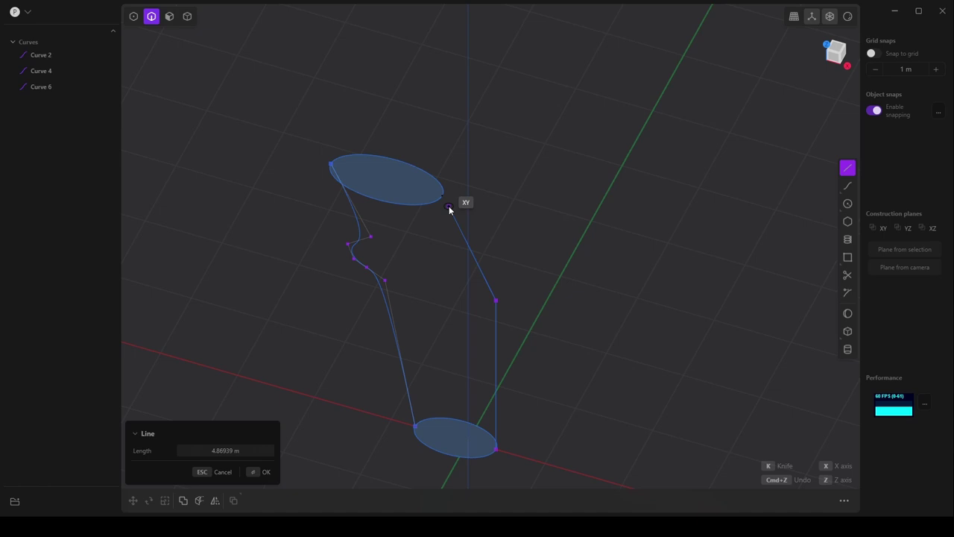
scroll(449, 209, up, 2)
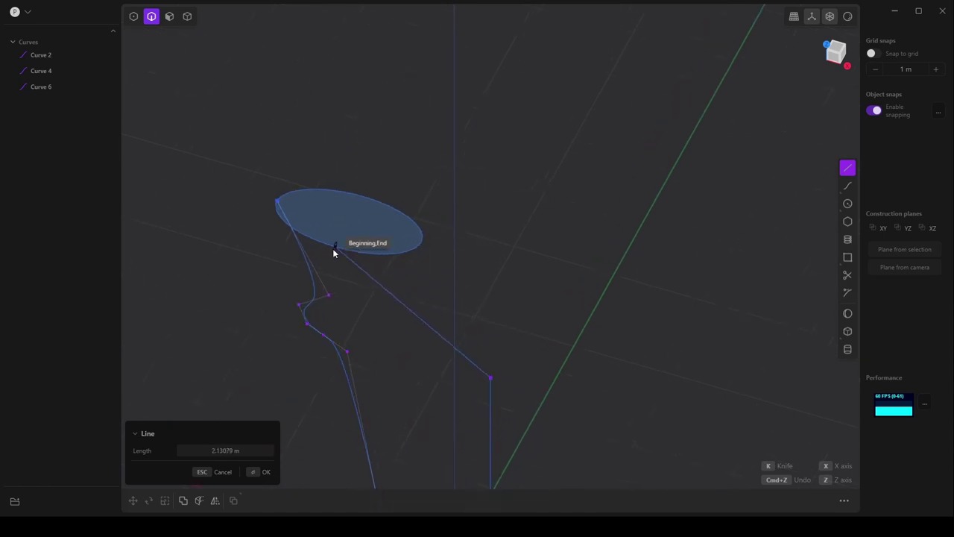
click(422, 244)
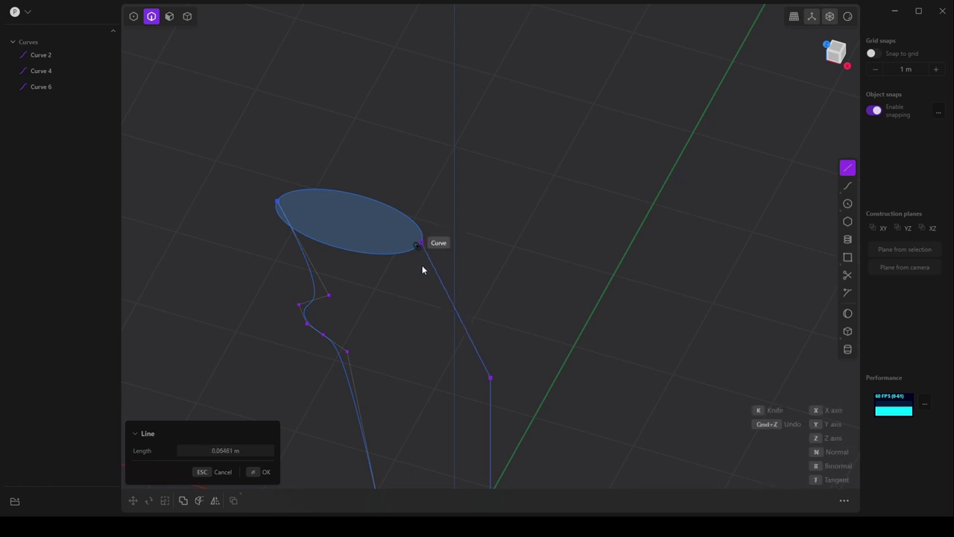
key(Return)
middle_drag(431, 351, 472, 299)
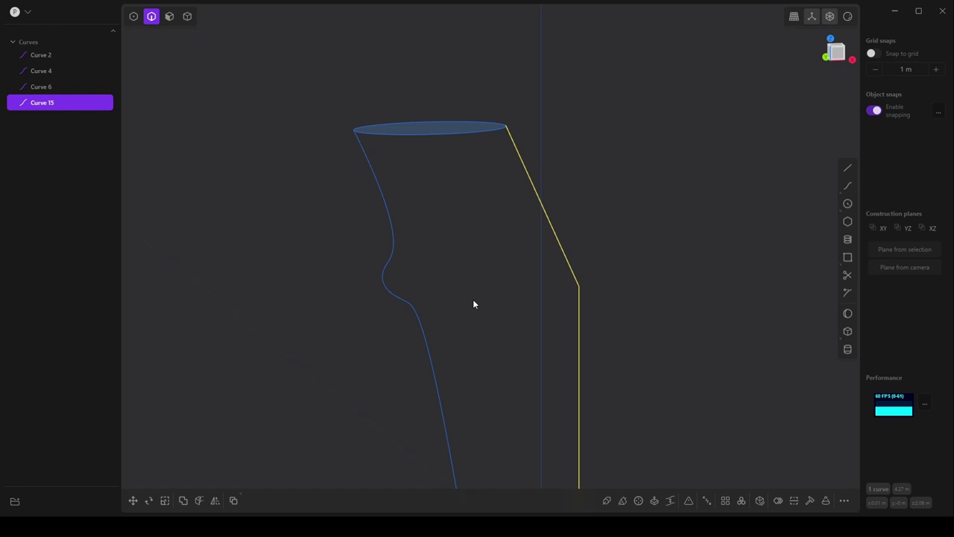
Try to loft between the lower and upper circles using the sharp-cornered polyline as a guide, and cancel the attempt.
key(KP_1)
scroll(471, 297, down, 3)
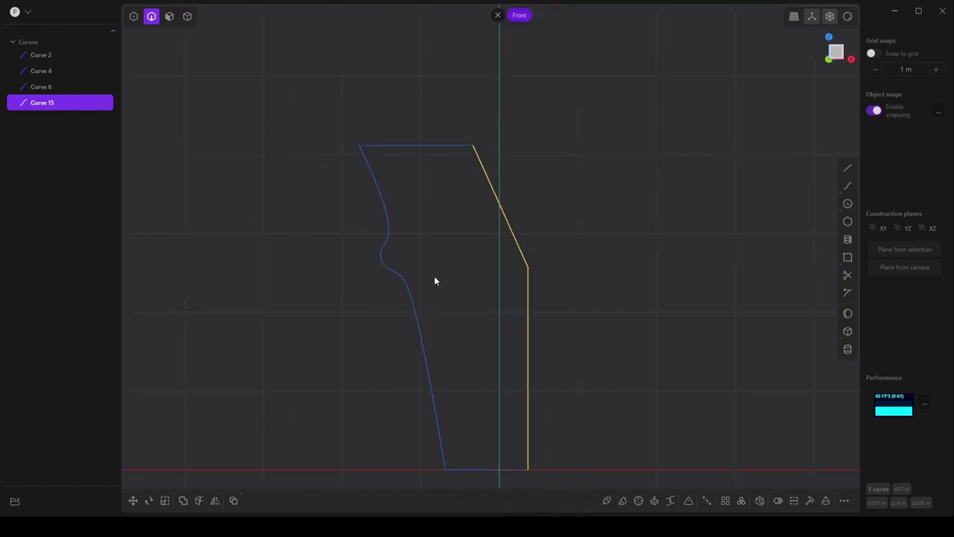
click(425, 429)
click(387, 113)
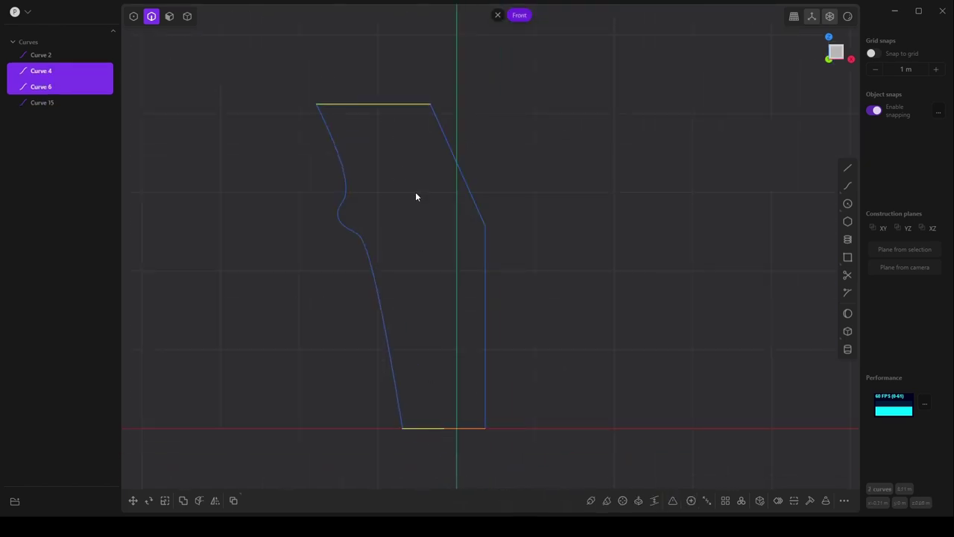
key(l)
click(484, 252)
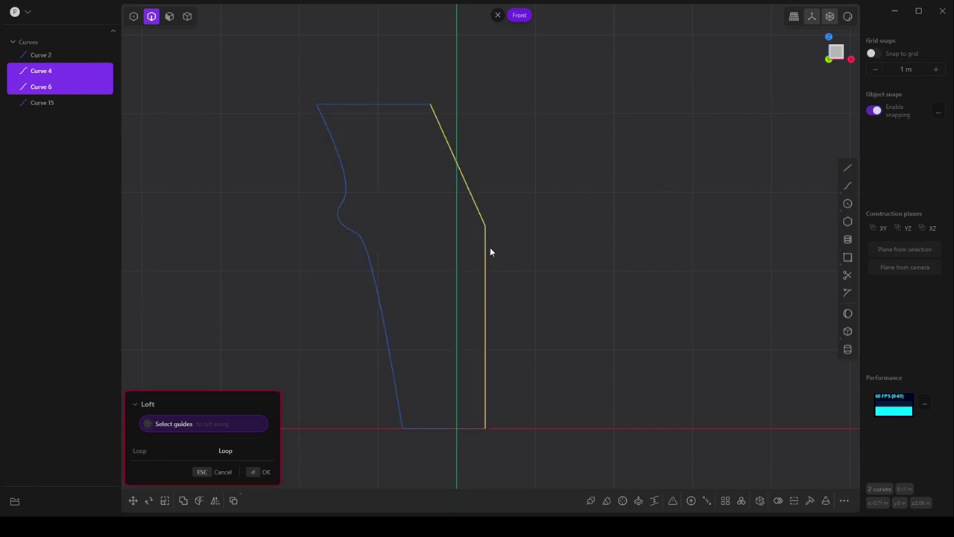
key(Escape)
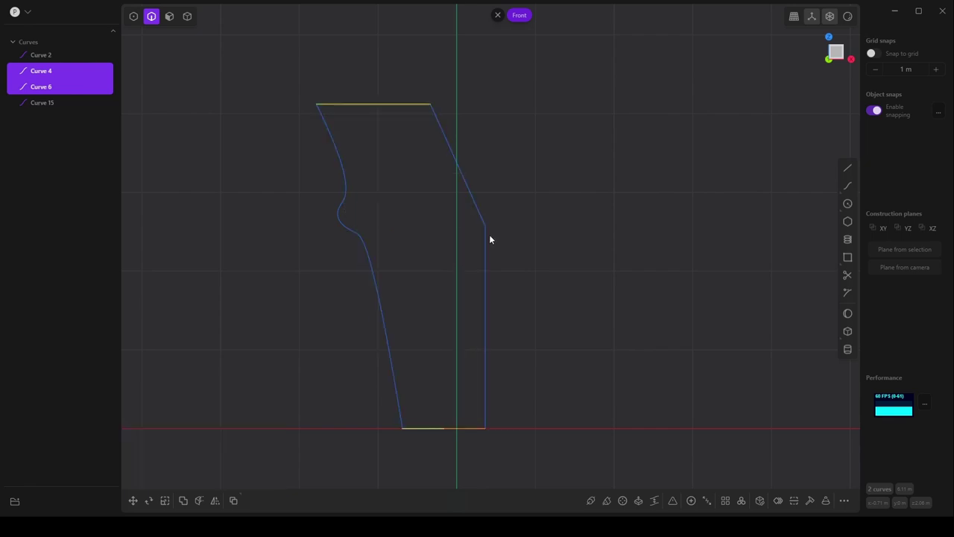
Fillet the sharp corner of the polyline guide between its vertical and slanted segments.
click(486, 234)
key(b)
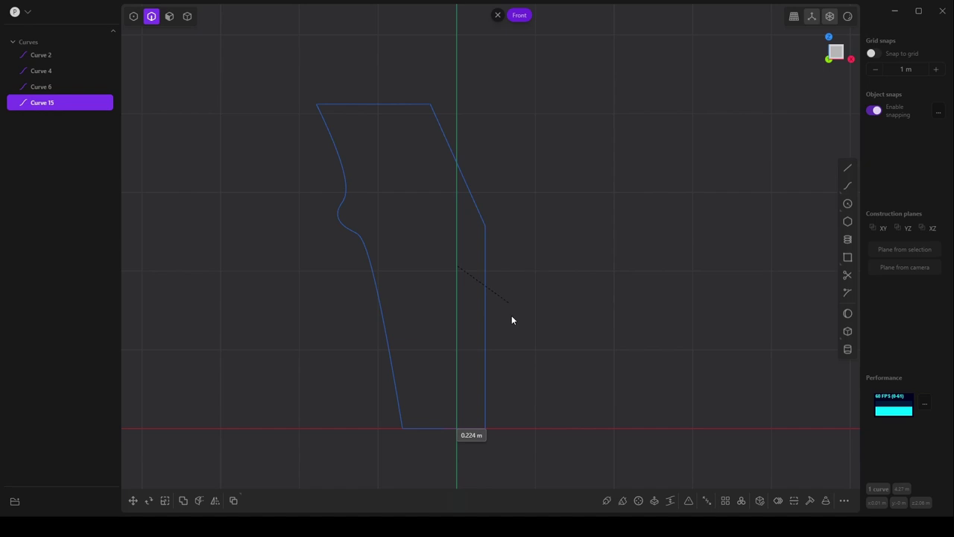
click(568, 330)
click(568, 330)
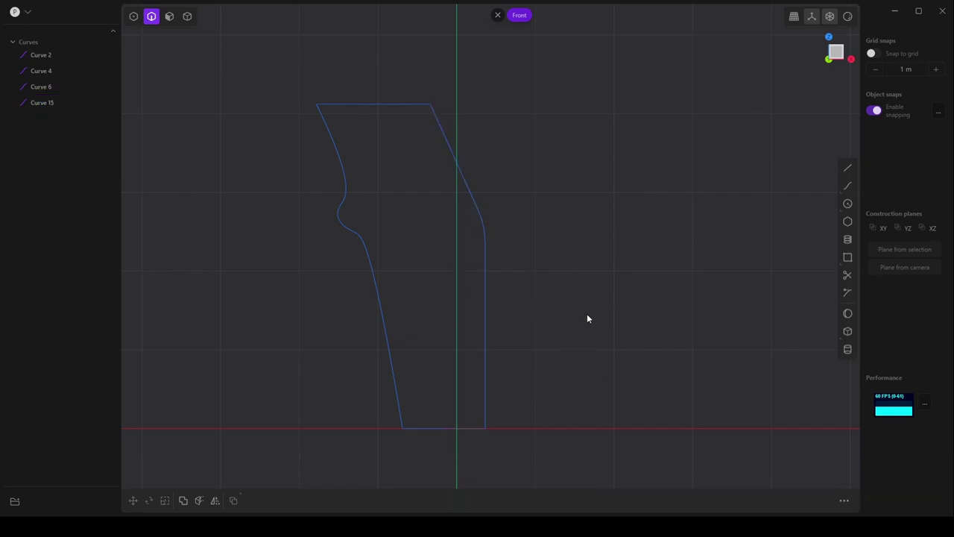
Preview a loft between the two circles guided by the bumped curve and the filleted polyline, and cancel it.
click(438, 429)
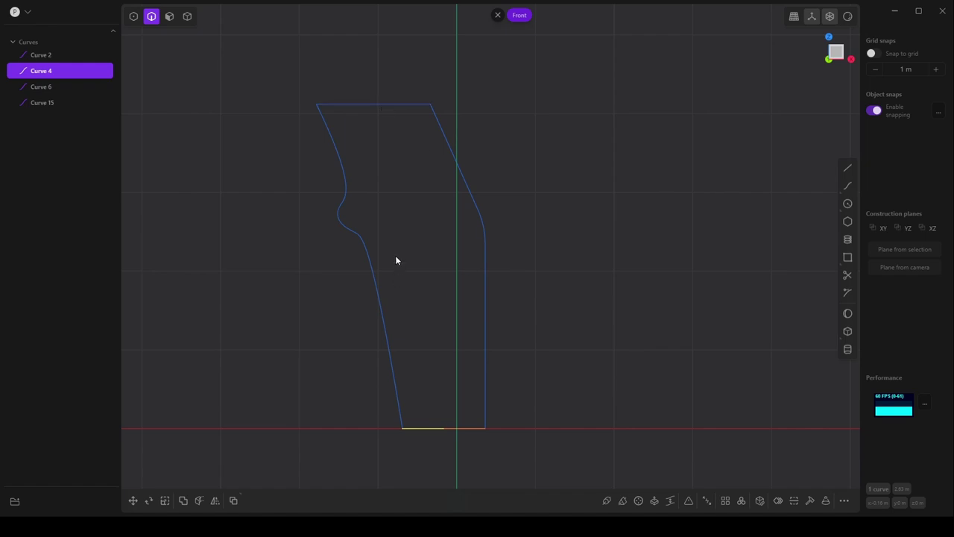
middle_drag(414, 259, 377, 178)
click(373, 151)
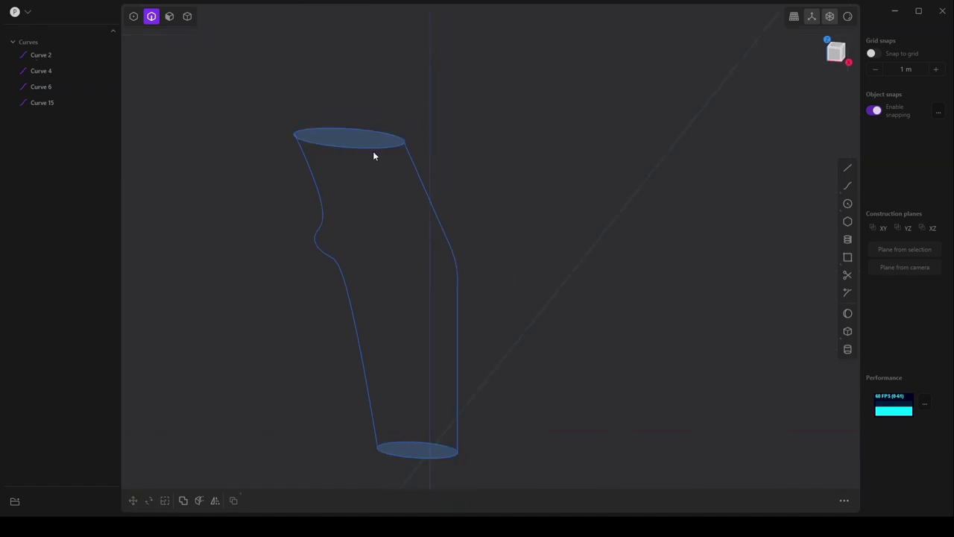
shift+click(421, 454)
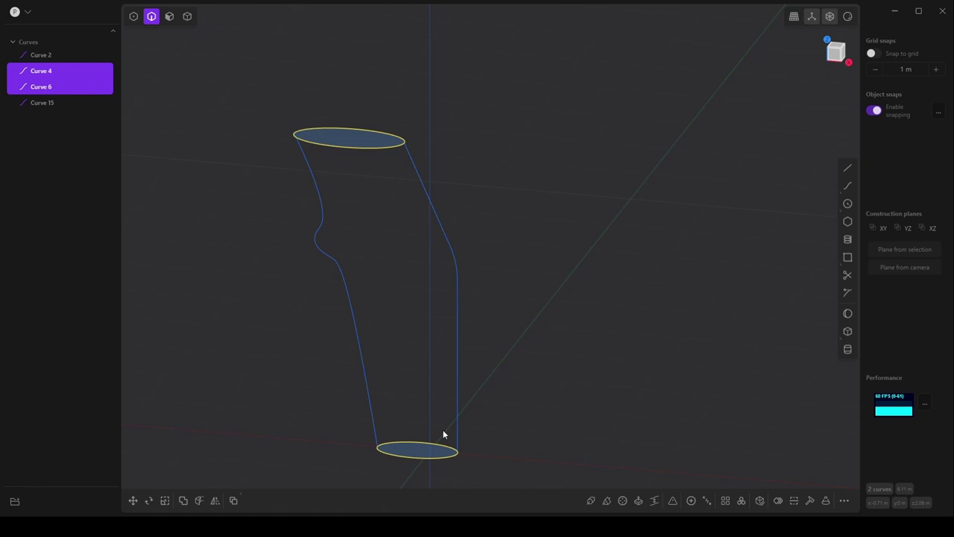
key(l)
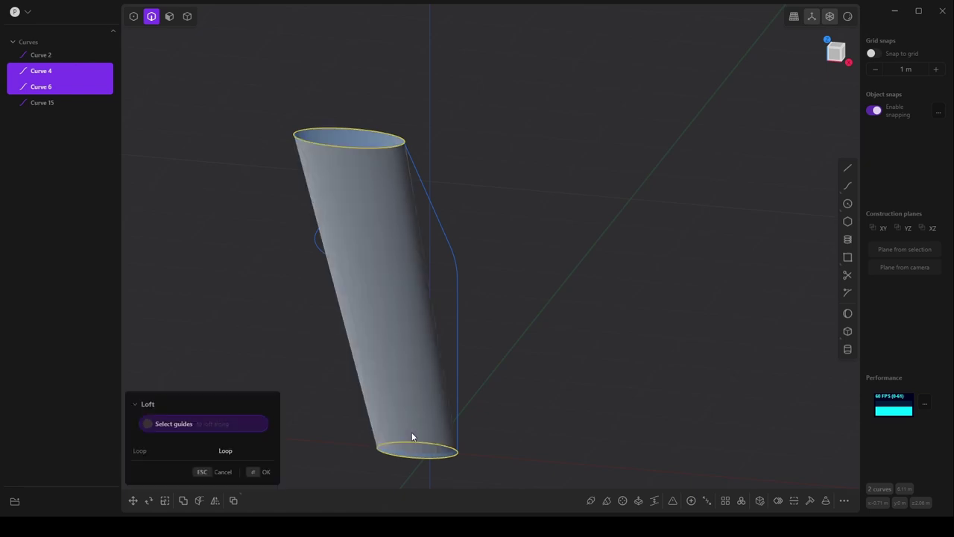
click(328, 260)
click(457, 321)
middle_drag(458, 333, 473, 347)
key(KP_1)
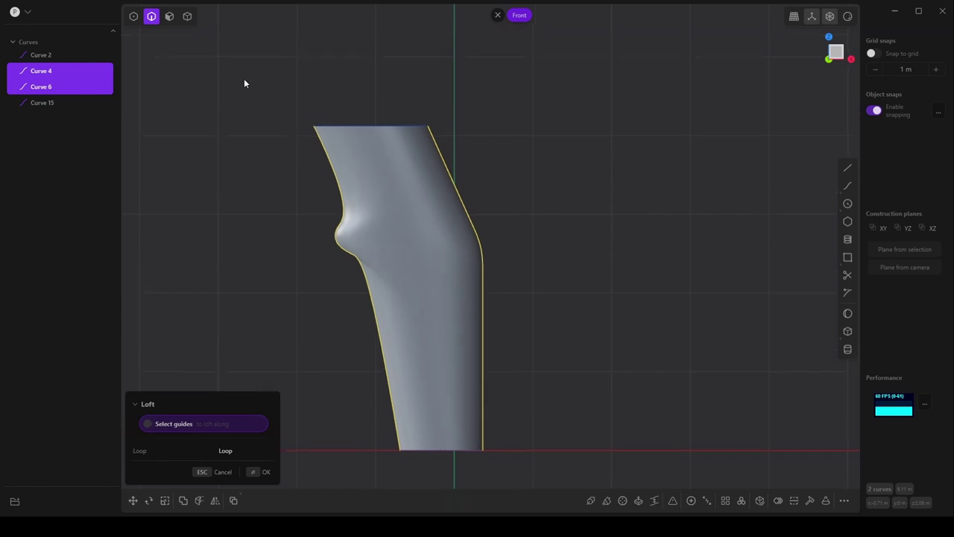
click(186, 16)
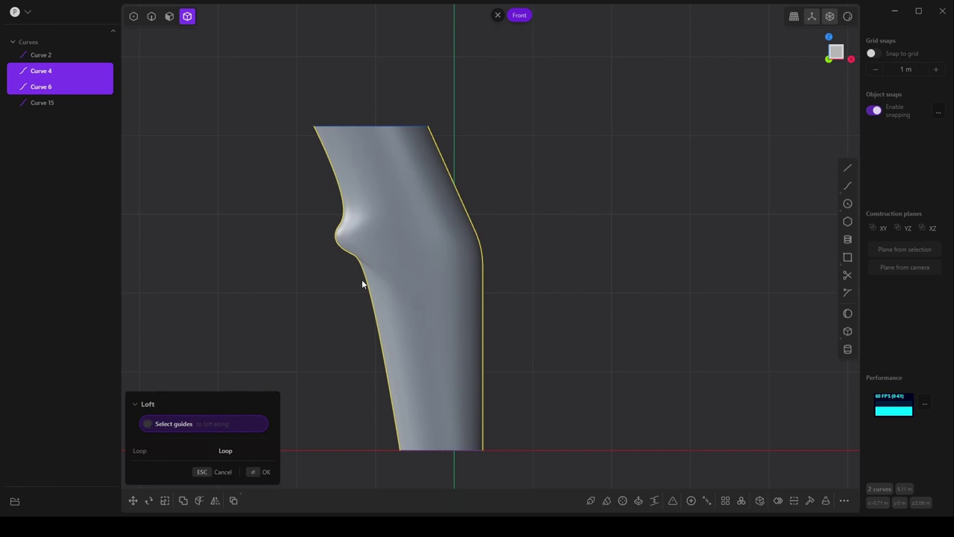
click(223, 472)
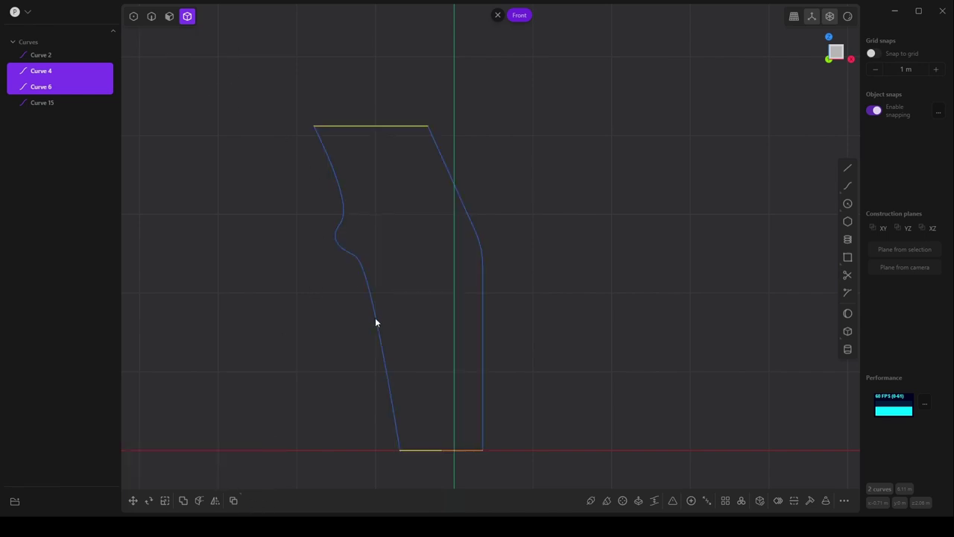
Delete the filleted polyline guide opposite the bumped curve.
click(152, 16)
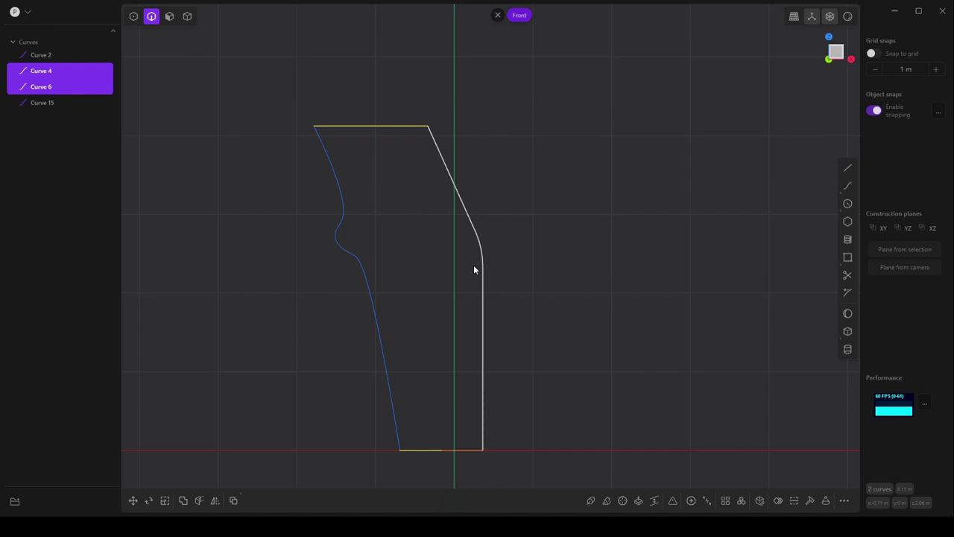
click(473, 275)
key(Delete)
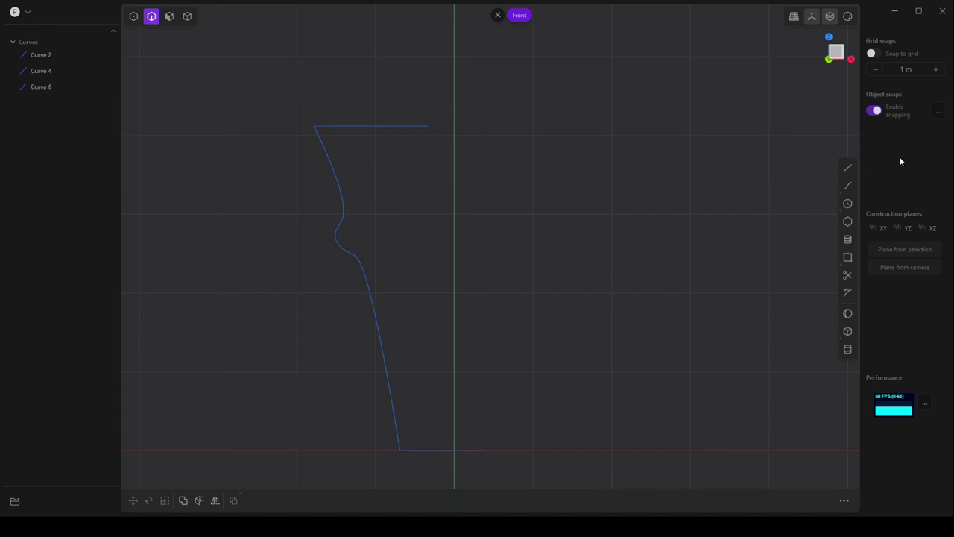
Draw a three-segment zigzag polyline from the lower circle's outer X-axis intersection to the upper circle's outer edge, its upper segment about 1.33 m long.
click(847, 168)
middle_drag(499, 456, 415, 450)
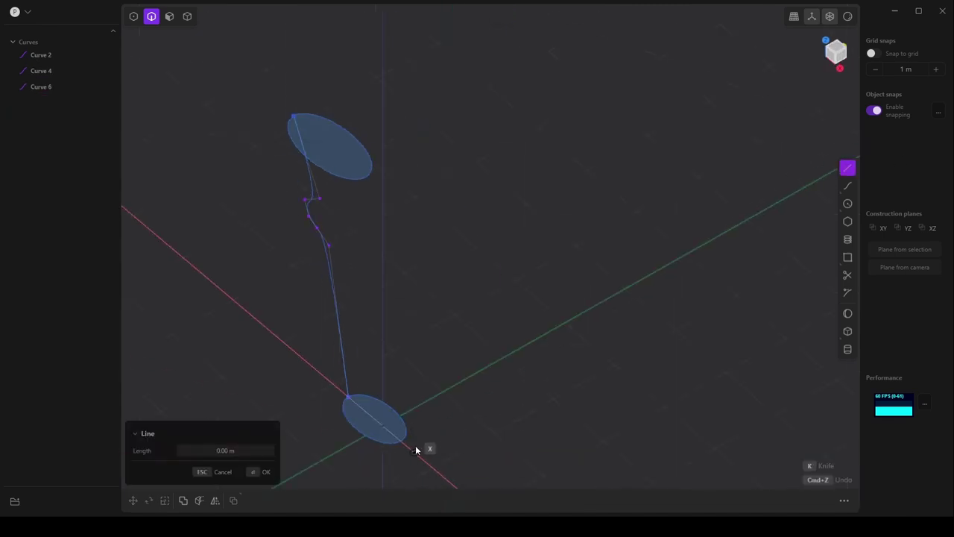
click(398, 442)
key(1)
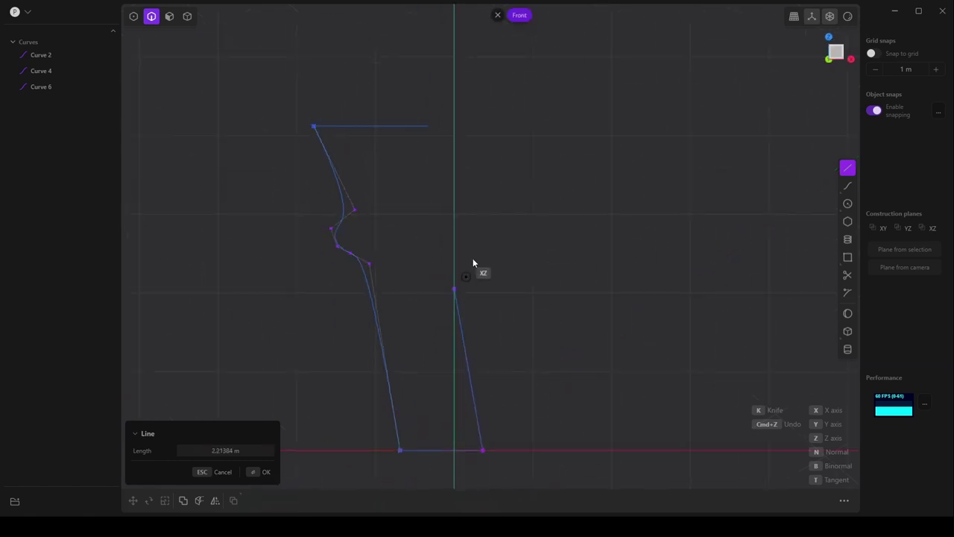
click(444, 285)
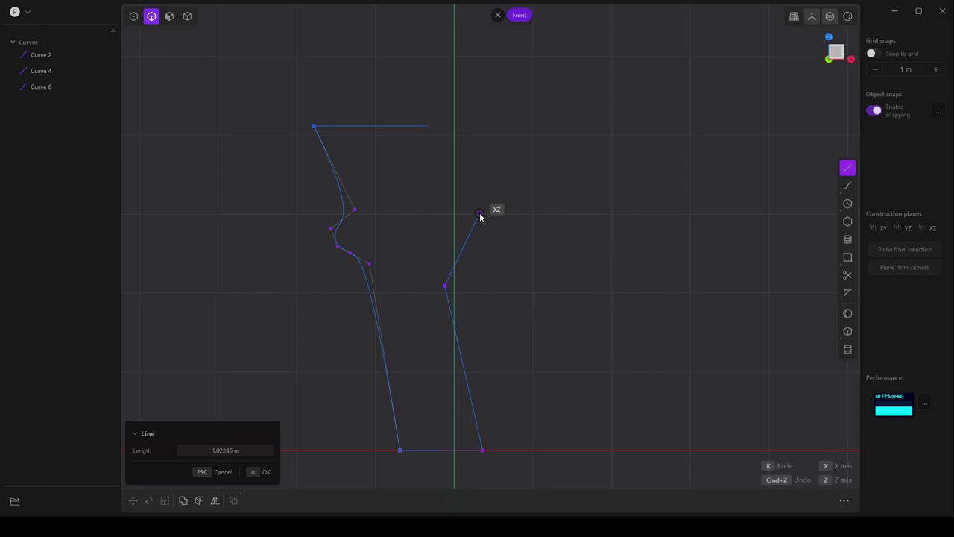
click(475, 214)
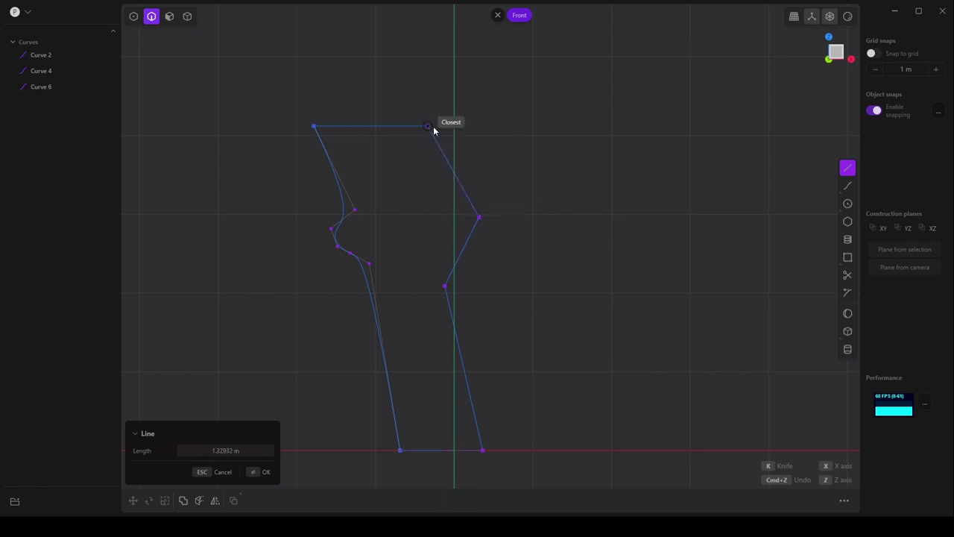
middle_drag(436, 128, 400, 199)
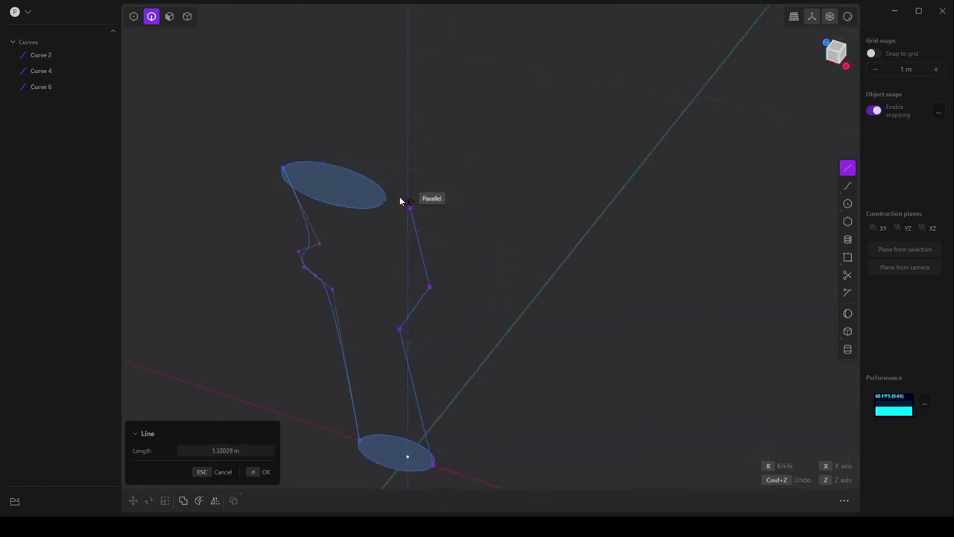
click(386, 201)
key(Return)
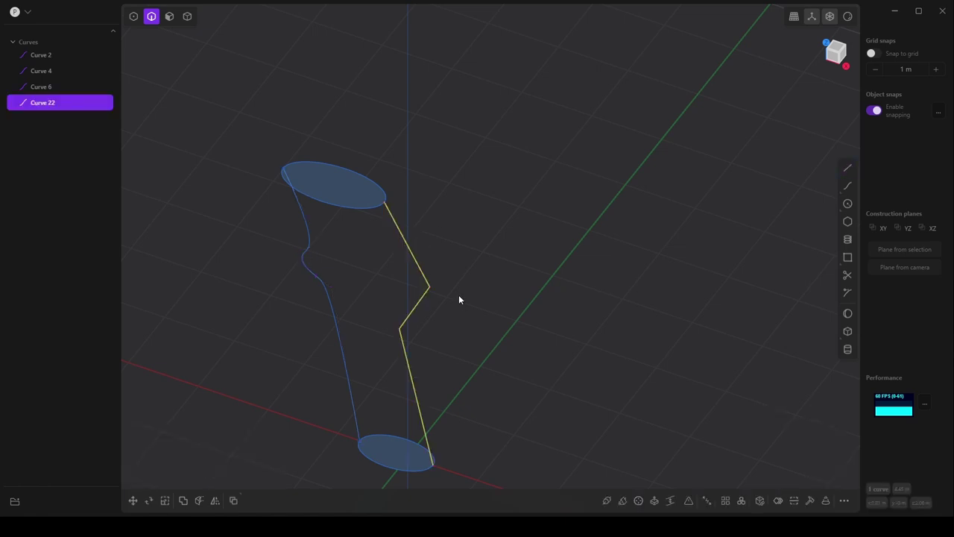
Move the zigzag polyline's upper corner inward near the vertical axis and its lower corner slightly toward the bumped guide.
key(KP_1)
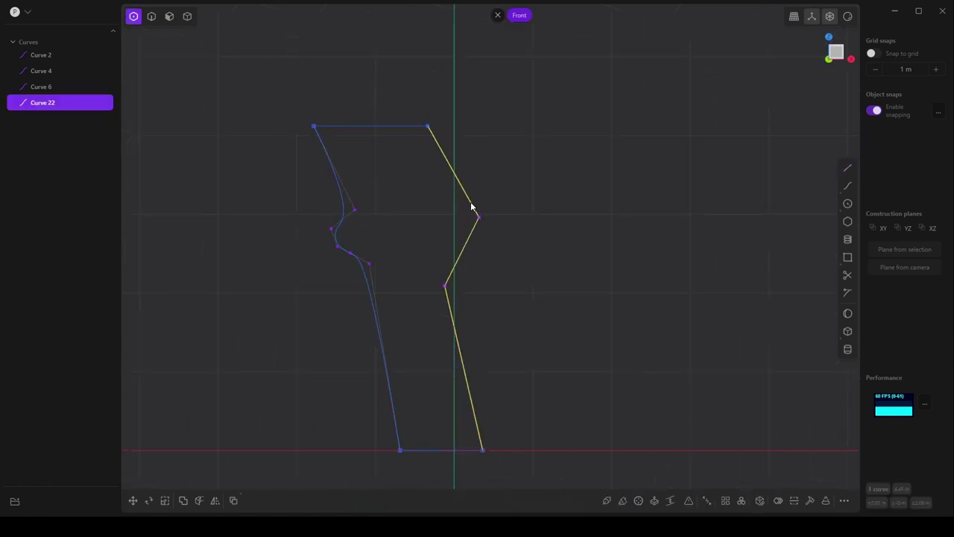
click(477, 216)
click(132, 501)
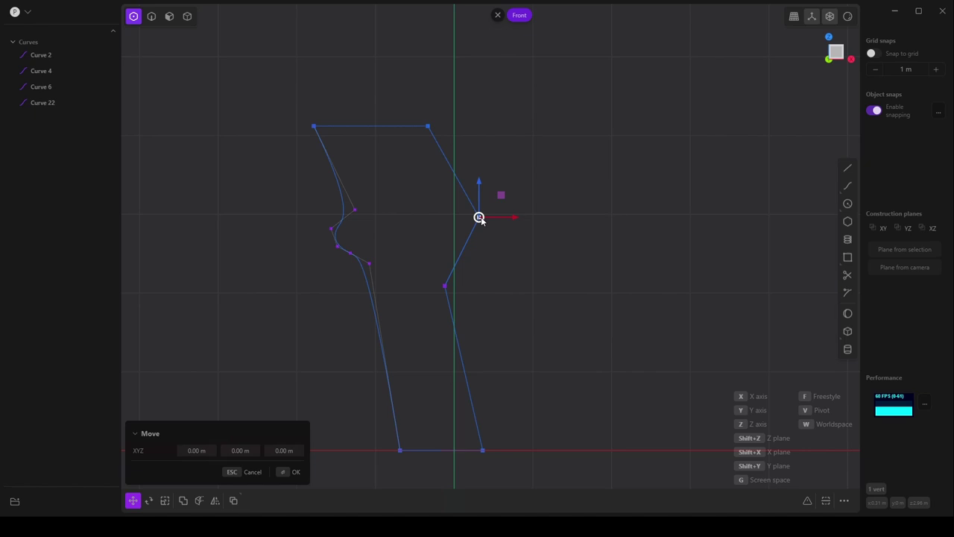
drag(479, 218, 455, 211)
key(Return)
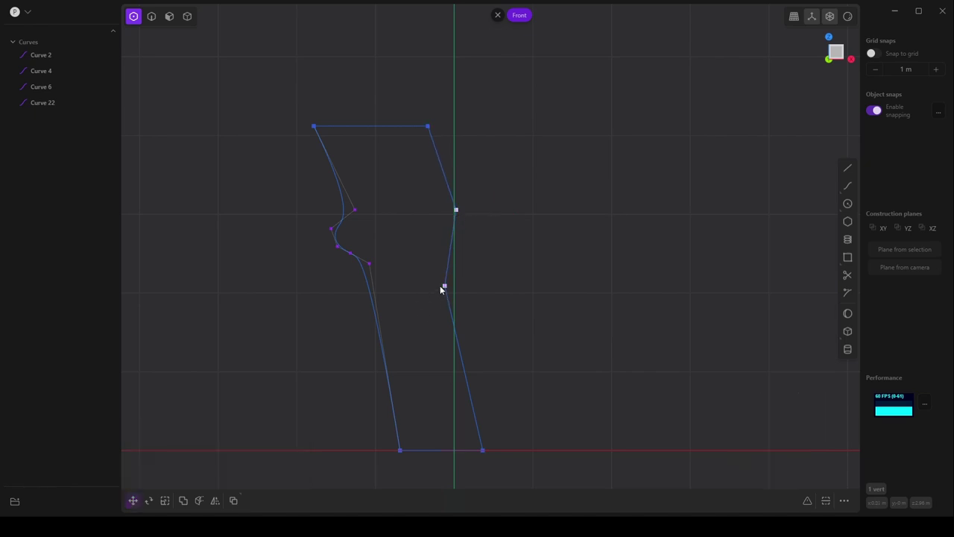
click(132, 501)
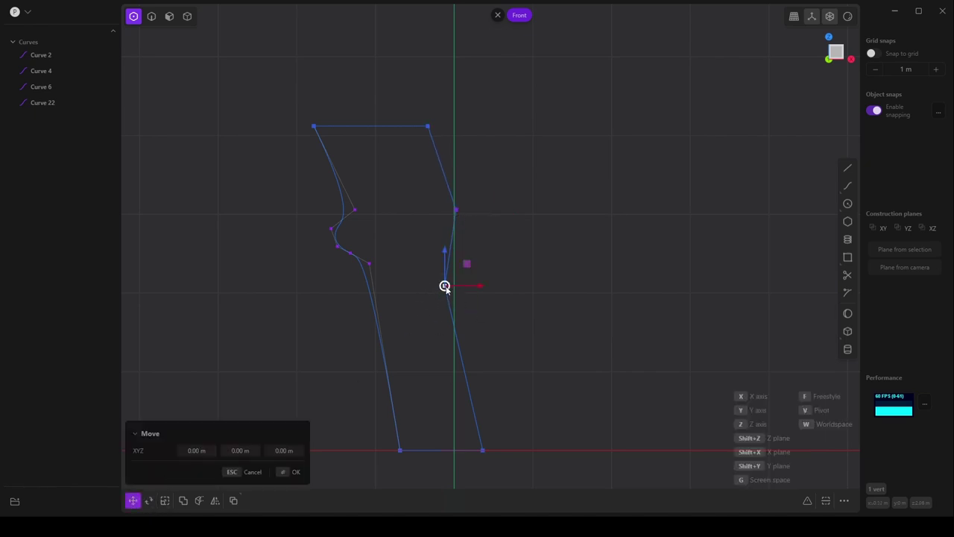
drag(444, 287, 437, 283)
click(432, 292)
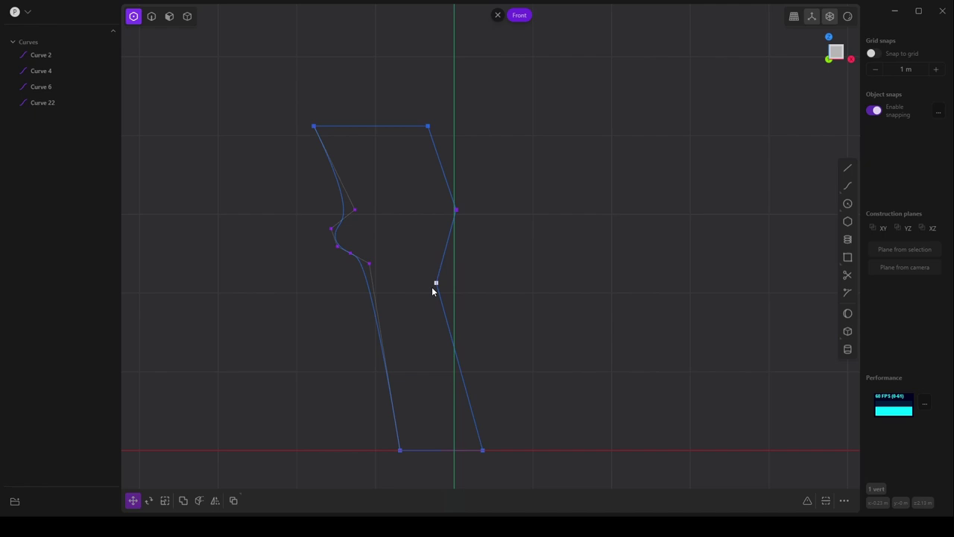
Fillet both sharp corners of the zigzag polyline to make a smooth guide.
click(152, 17)
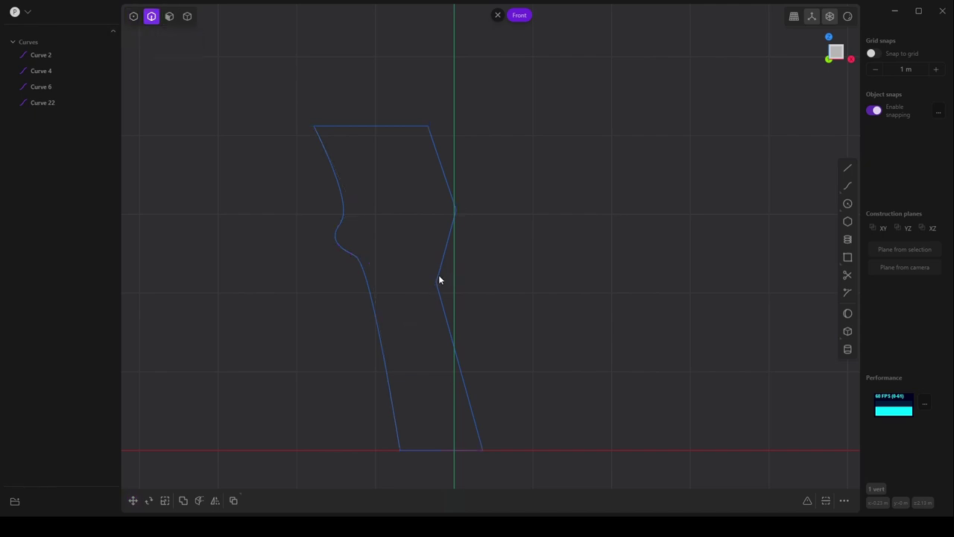
click(449, 244)
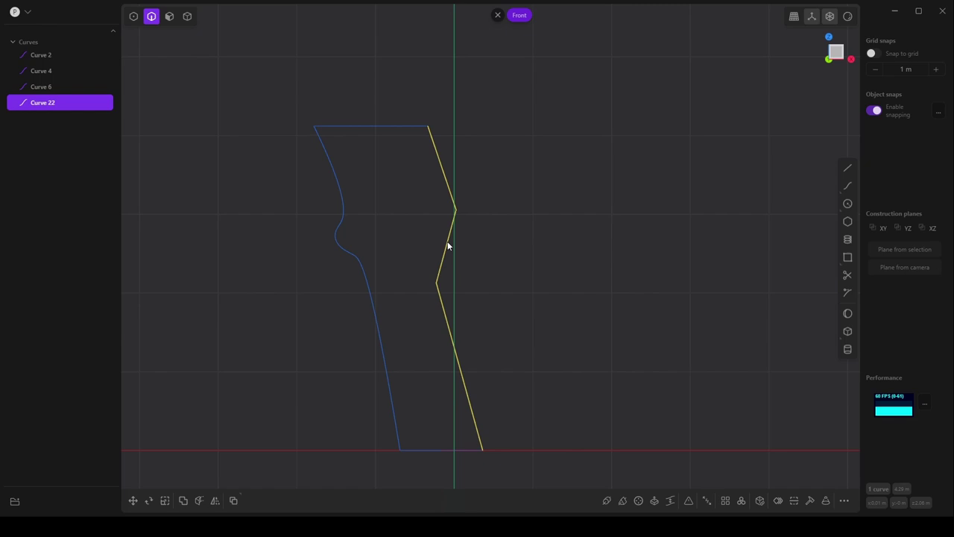
click(587, 278)
Loft a solid between the lower and upper circles, guided by the bumped curve and the filleted zigzag curve.
click(422, 448)
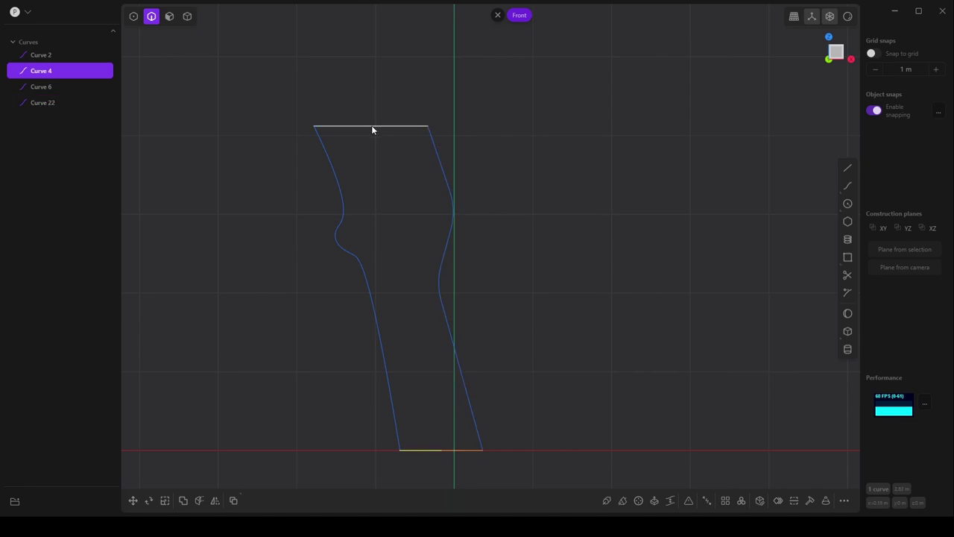
shift+click(372, 126)
key(l)
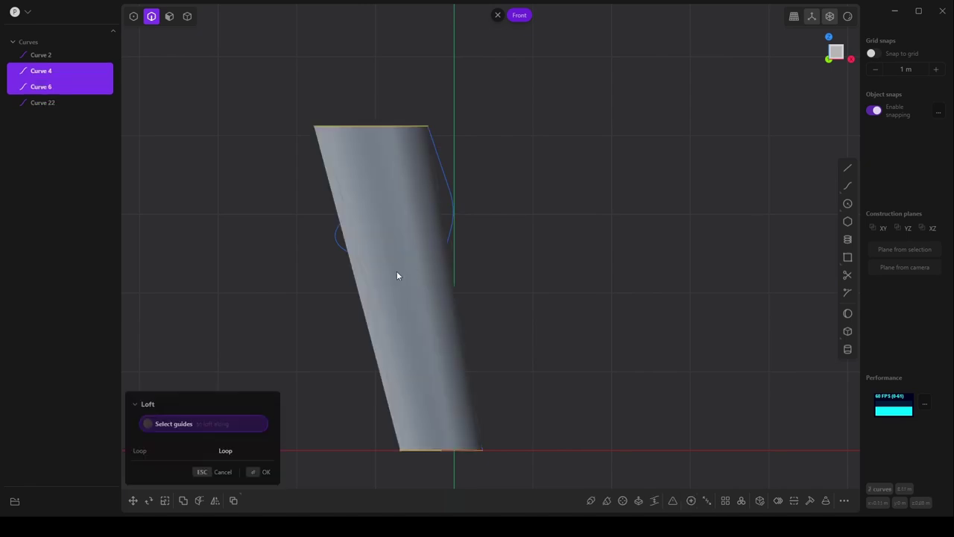
click(338, 249)
click(449, 228)
middle_drag(480, 260, 343, 230)
middle_drag(443, 226, 599, 270)
key(Return)
Examine the lofted handle's bump, waist and overall surface flow from several angles.
middle_drag(218, 349, 499, 174)
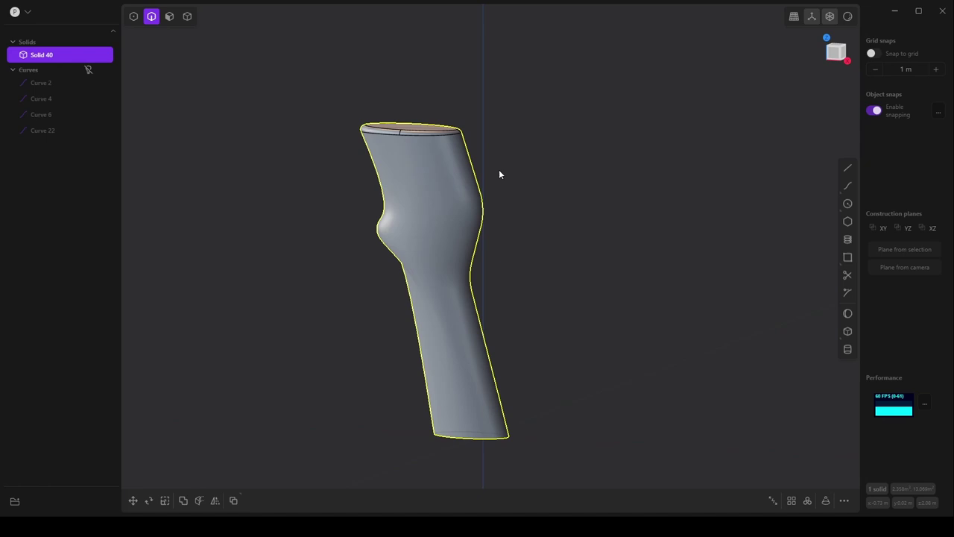
middle_drag(466, 291, 458, 317)
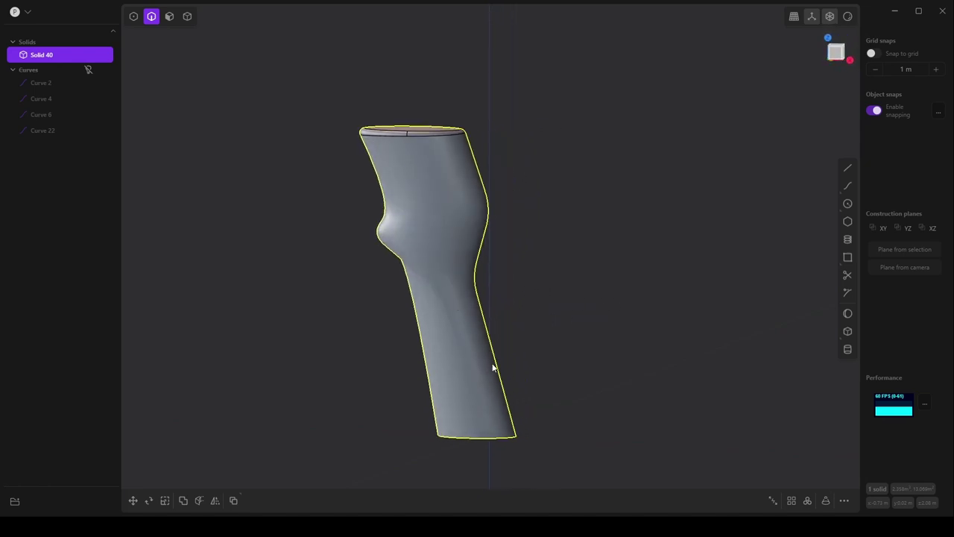
middle_drag(493, 367, 498, 173)
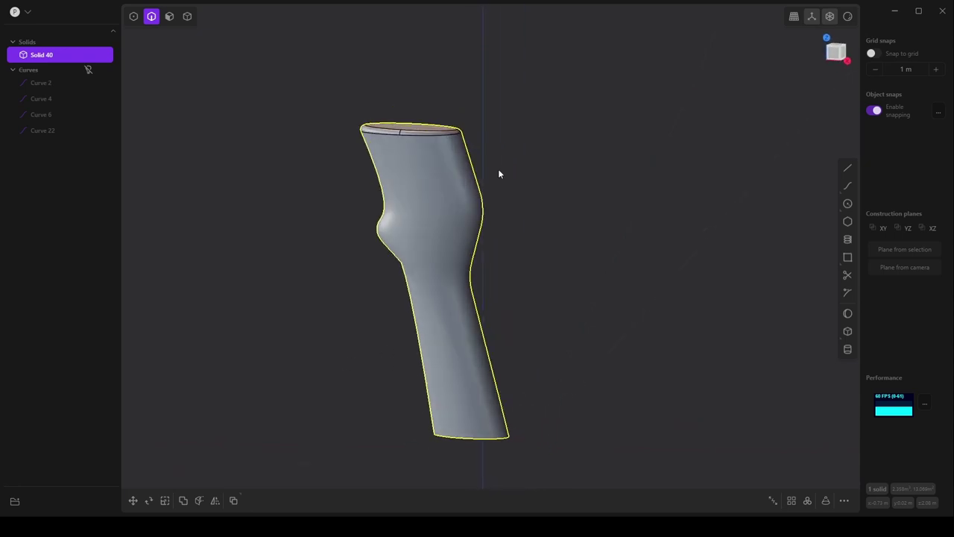
middle_drag(469, 295, 457, 326)
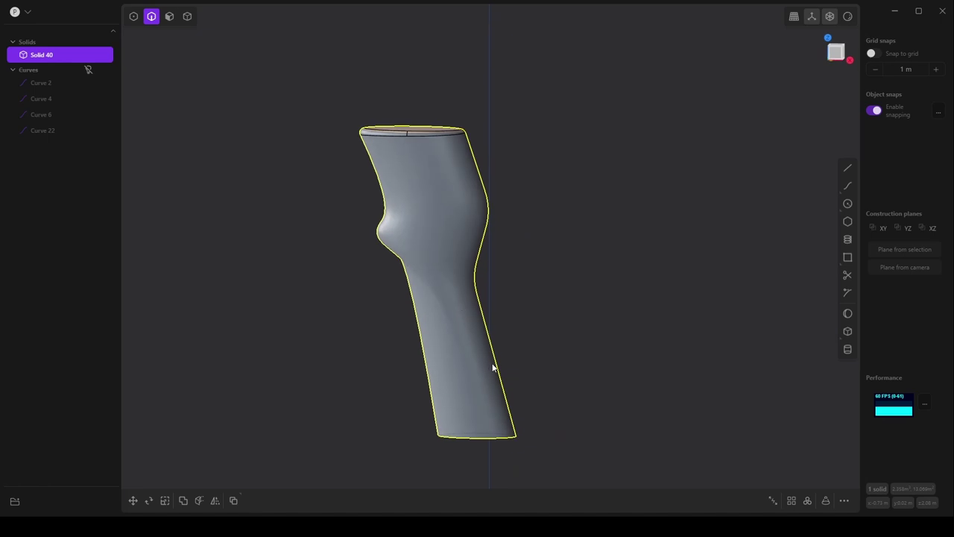
middle_drag(493, 368, 498, 174)
middle_drag(470, 298, 466, 352)
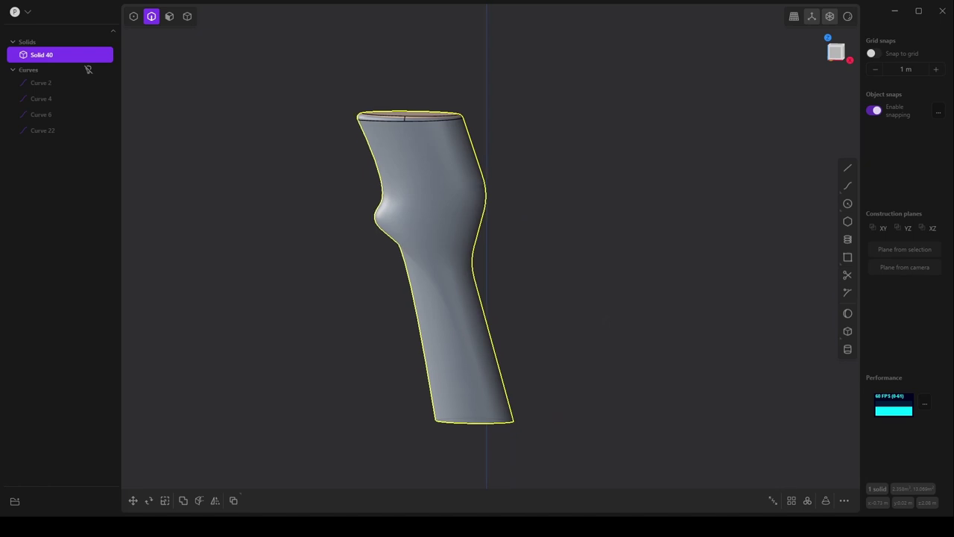
middle_drag(466, 352, 478, 176)
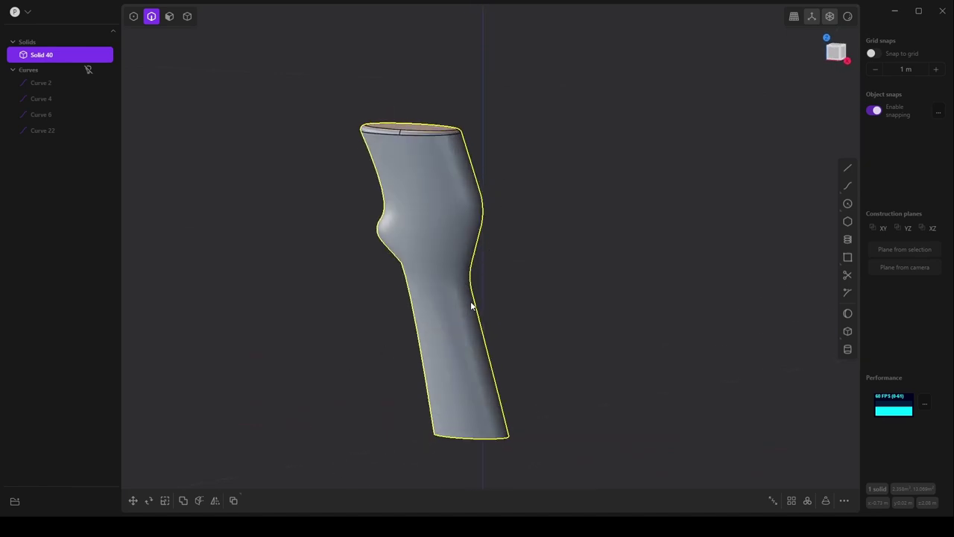